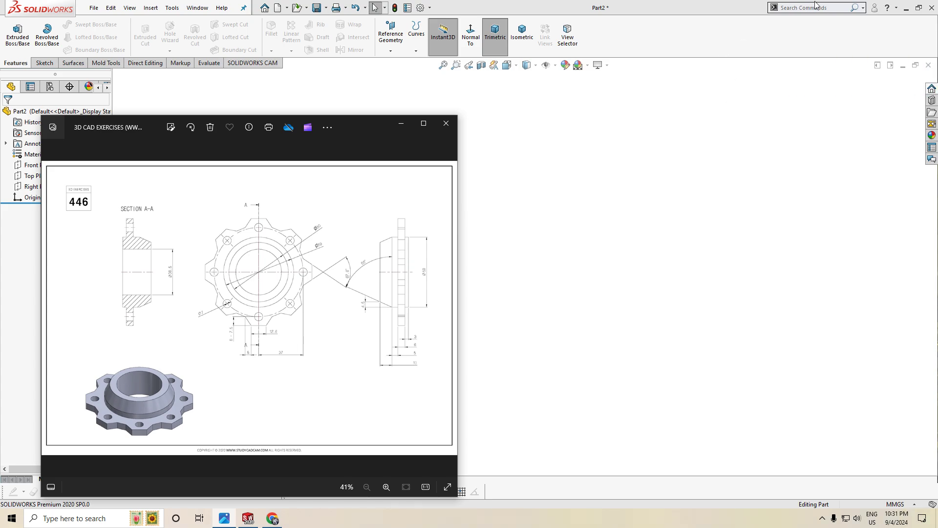
Minimize the drawing viewer and widen the FeatureManager tree panel.
{"action": "left_click", "coordinate": [401, 123]}
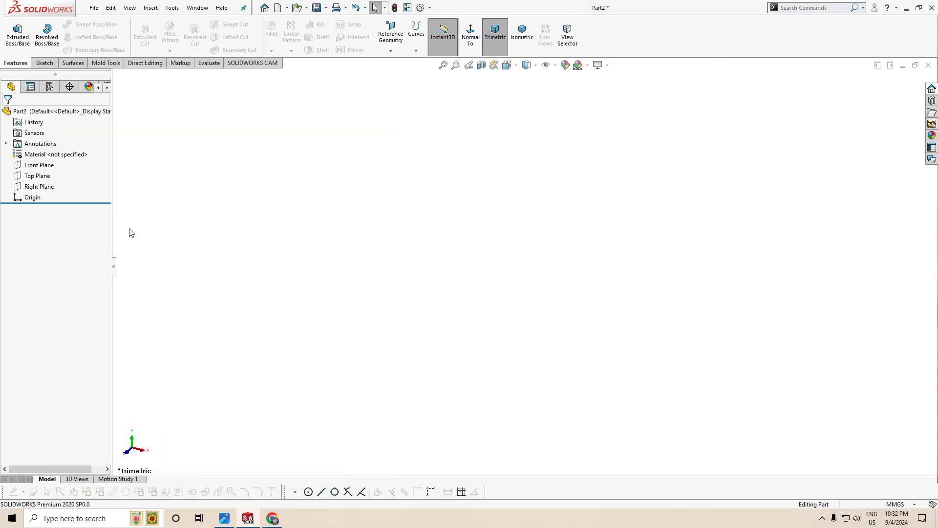
{"action": "left_click_drag", "start_coordinate": [112, 239], "coordinate": [167, 229]}
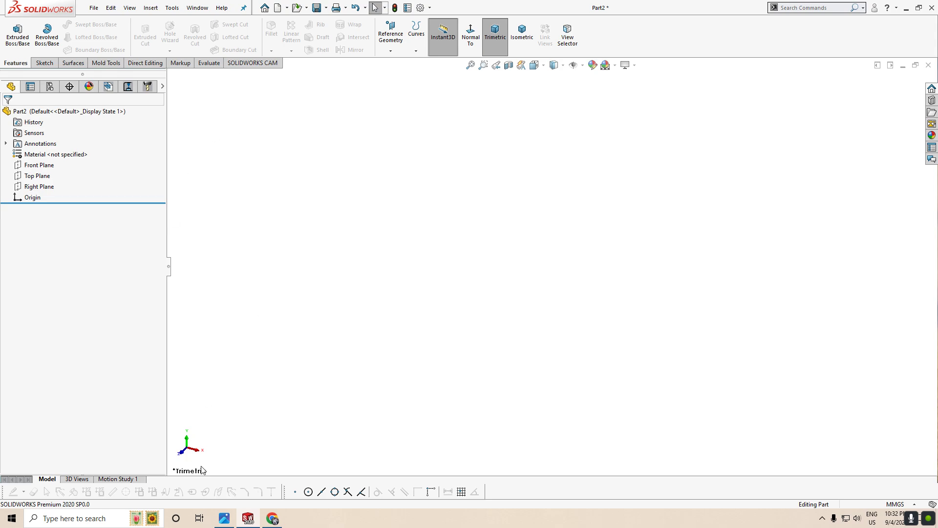
{"action": "left_click", "coordinate": [223, 520]}
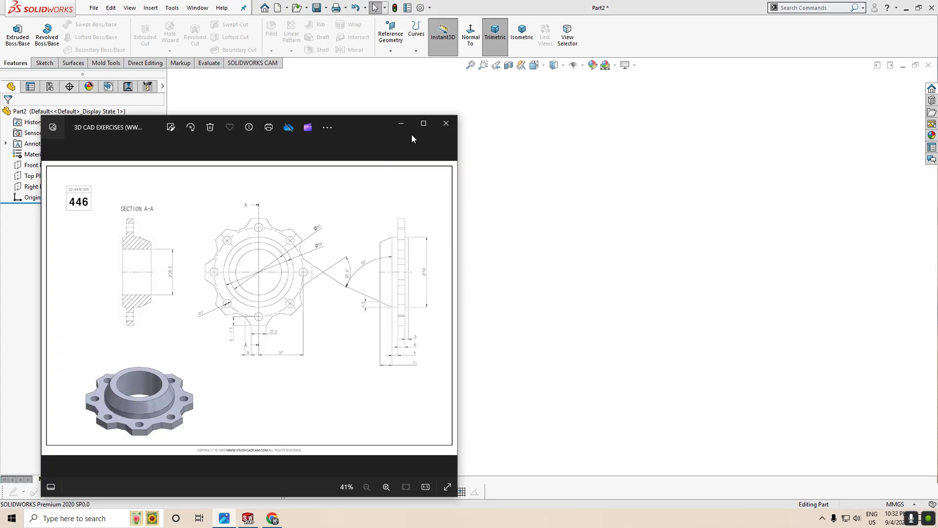
{"action": "left_click_drag", "start_coordinate": [346, 122], "coordinate": [371, 85]}
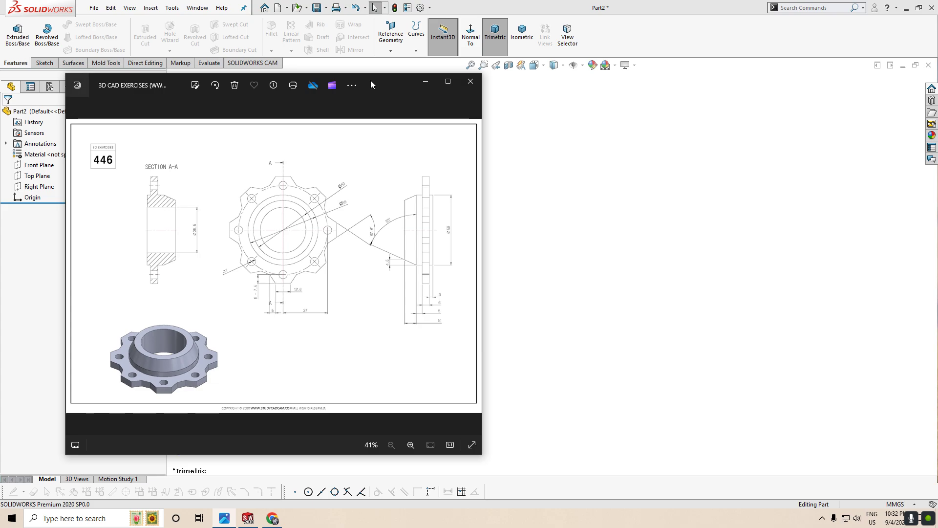
{"action": "left_click", "coordinate": [447, 82]}
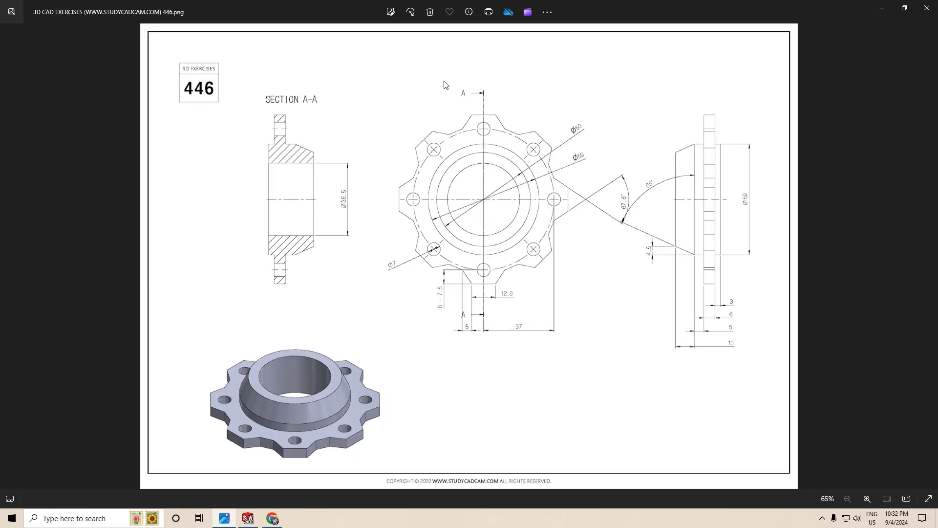
{"action": "scroll", "coordinate": [608, 270], "scroll_direction": "up", "scroll_amount": 1}
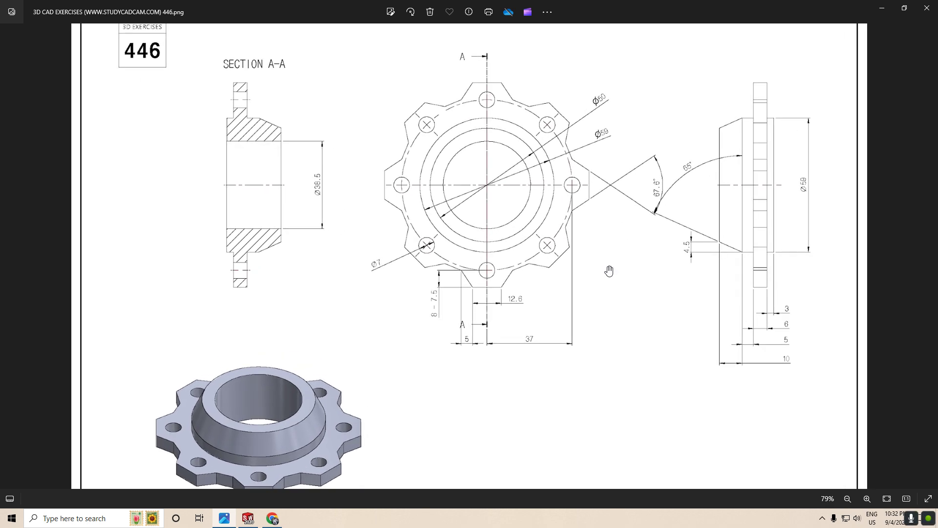
{"action": "scroll", "coordinate": [608, 271], "scroll_direction": "down", "scroll_amount": 1}
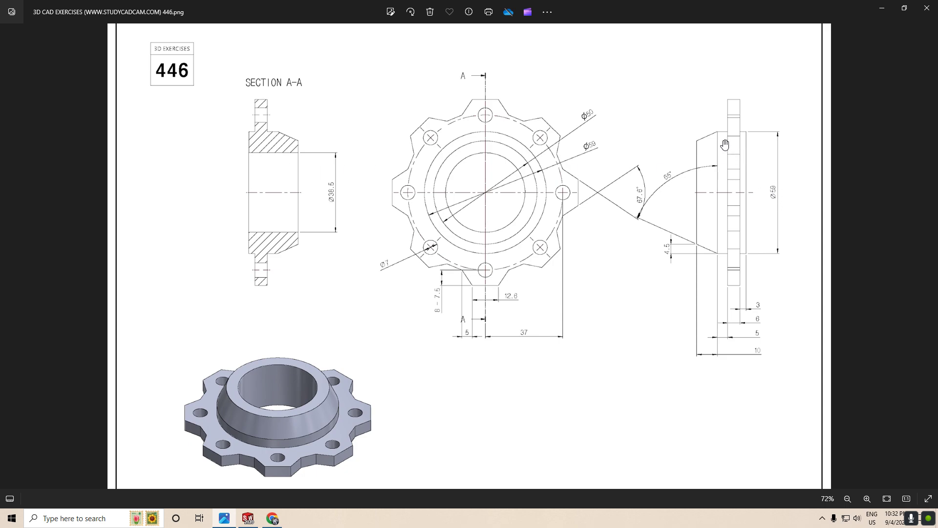
{"action": "scroll", "coordinate": [721, 139], "scroll_direction": "up", "scroll_amount": 1}
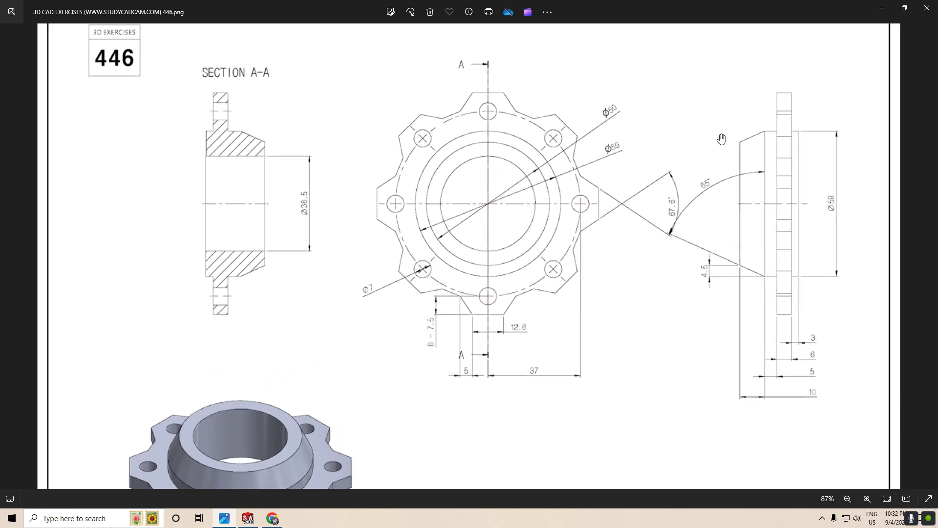
{"action": "scroll", "coordinate": [730, 139], "scroll_direction": "down", "scroll_amount": 1}
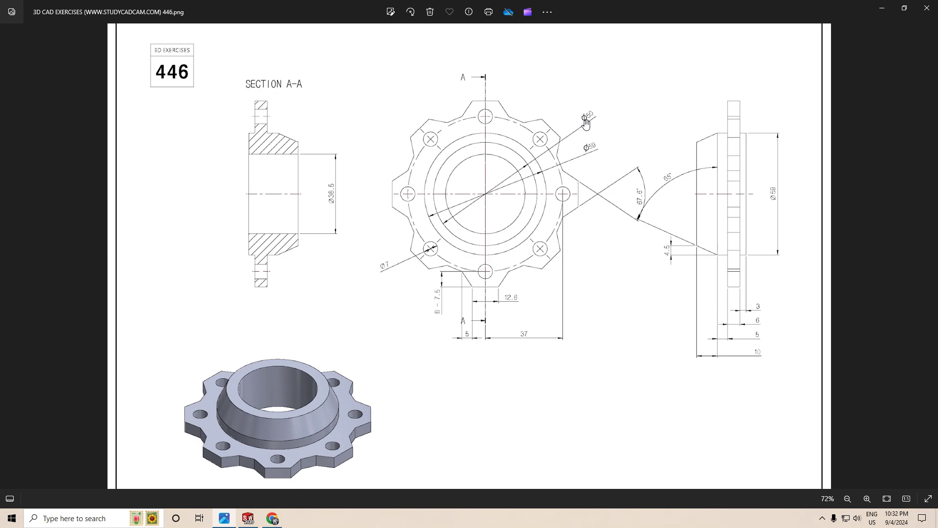
{"action": "left_click", "coordinate": [248, 518]}
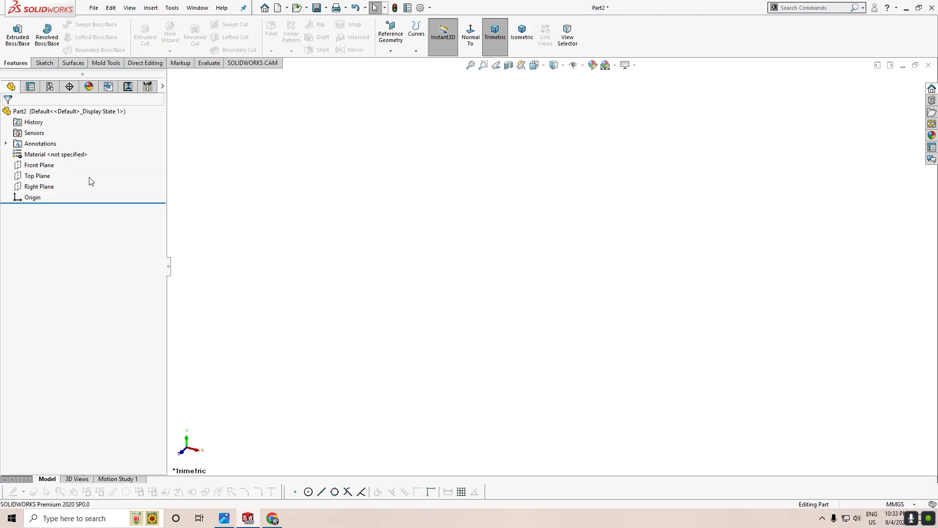
Start a Right Plane sketch with a 24 mm centerline from the origin.
{"action": "left_click", "coordinate": [48, 187]}
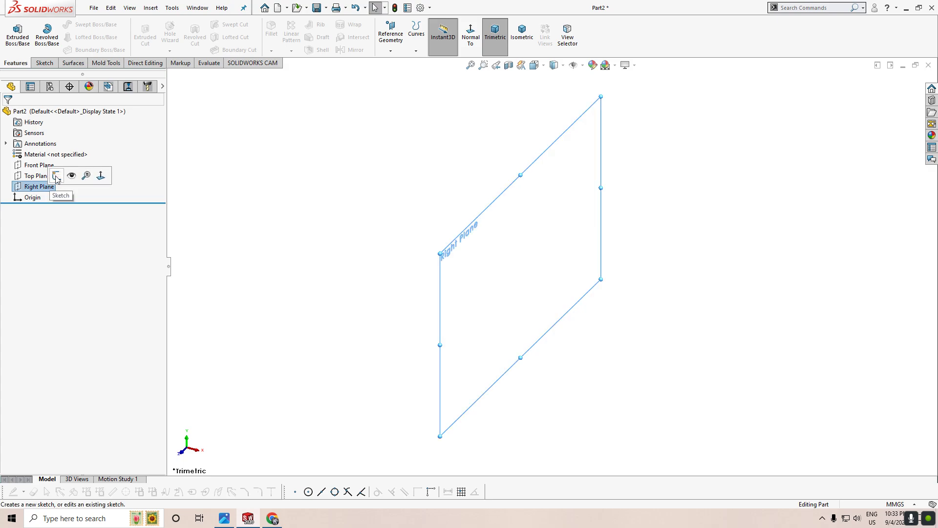
{"action": "left_click", "coordinate": [56, 177]}
{"action": "right_click_drag", "start_coordinate": [279, 331], "coordinate": [248, 355]}
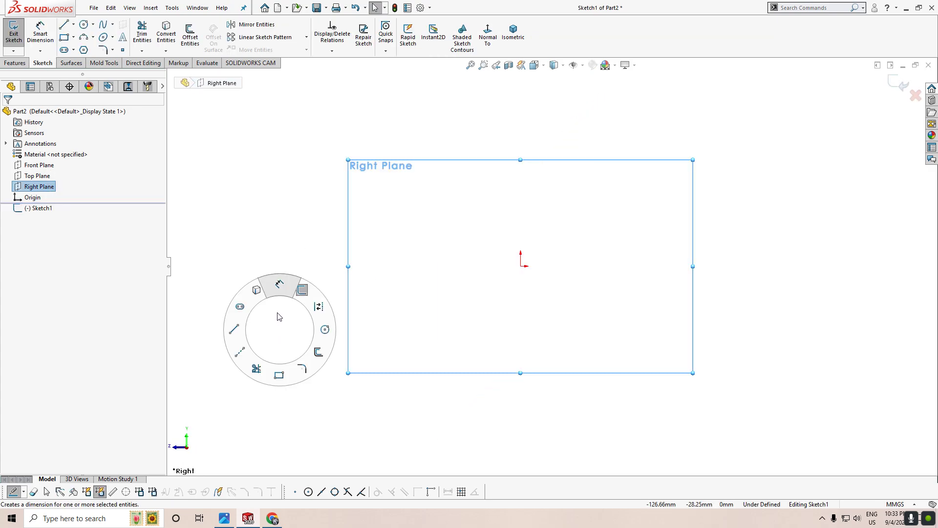
{"action": "left_click", "coordinate": [521, 267]}
{"action": "left_click", "coordinate": [594, 267]}
{"action": "right_click", "coordinate": [599, 295]}
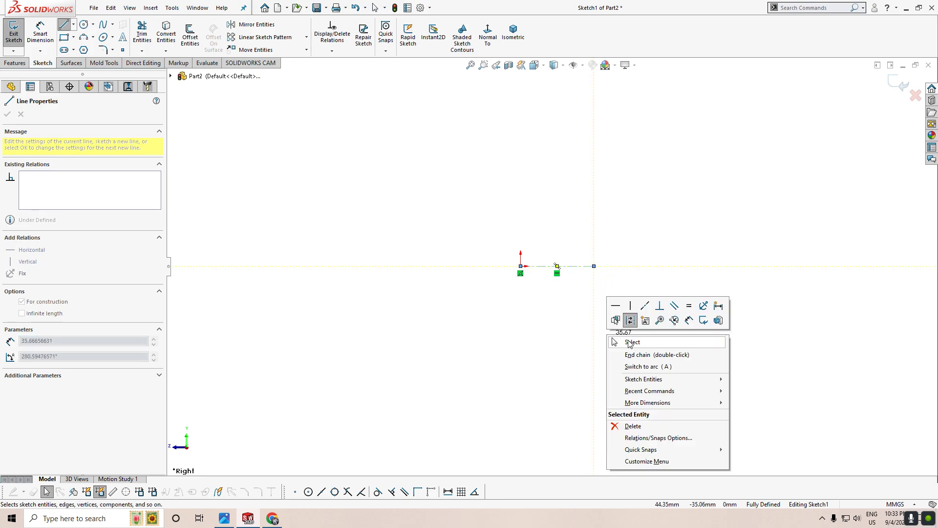
{"action": "left_click", "coordinate": [629, 342]}
{"action": "right_click_drag", "start_coordinate": [622, 366], "coordinate": [615, 335]}
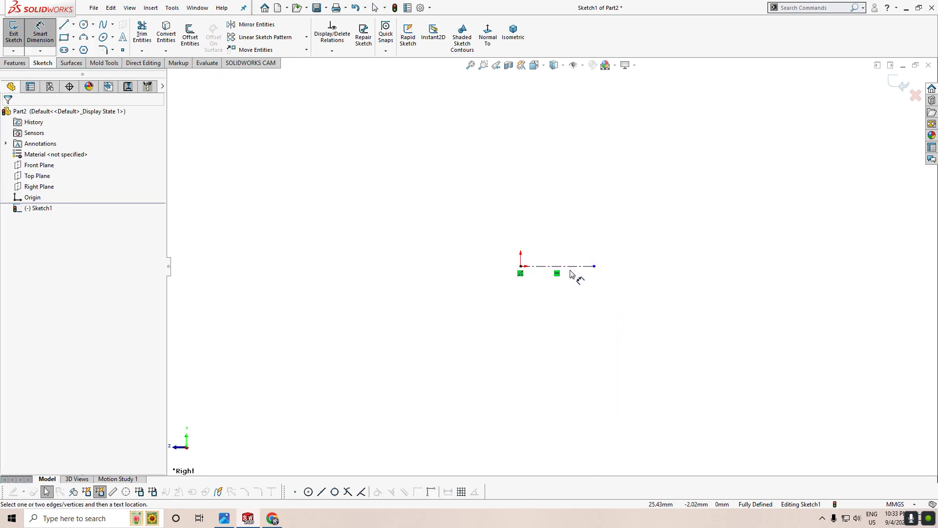
{"action": "left_click", "coordinate": [574, 267]}
{"action": "left_click", "coordinate": [582, 309]}
{"action": "type", "text": "24"}
{"action": "key", "text": "Return"}
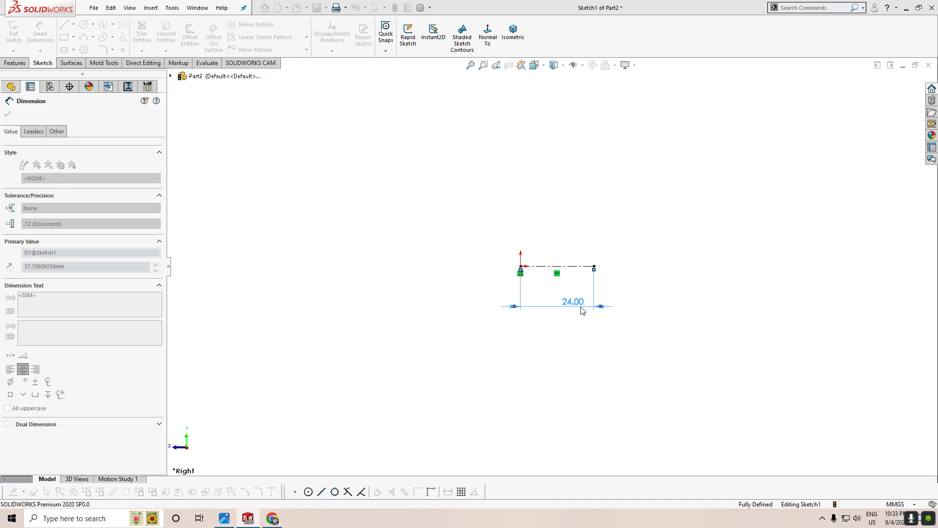
Draw the four-line chamfered profile from the origin to the centerline's end, then recheck the drawing.
{"action": "right_click_drag", "start_coordinate": [307, 247], "coordinate": [269, 255]}
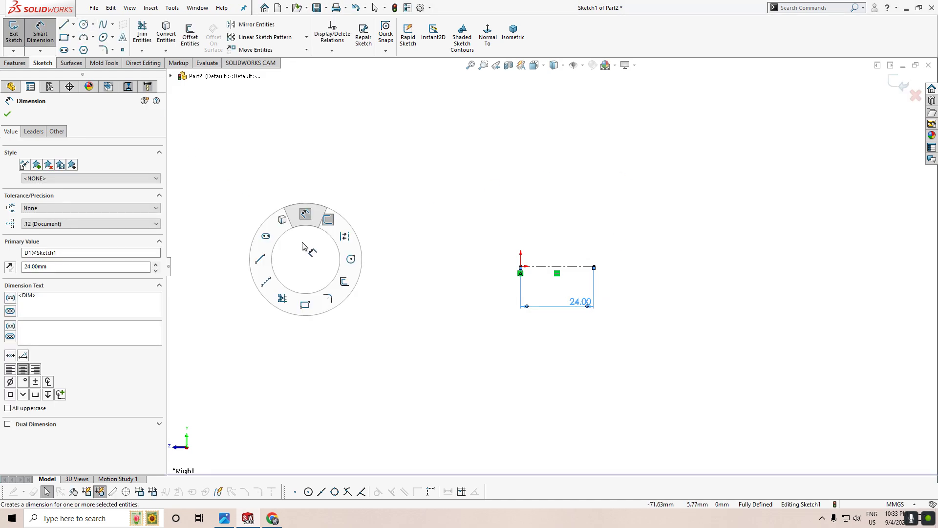
{"action": "left_click", "coordinate": [520, 266]}
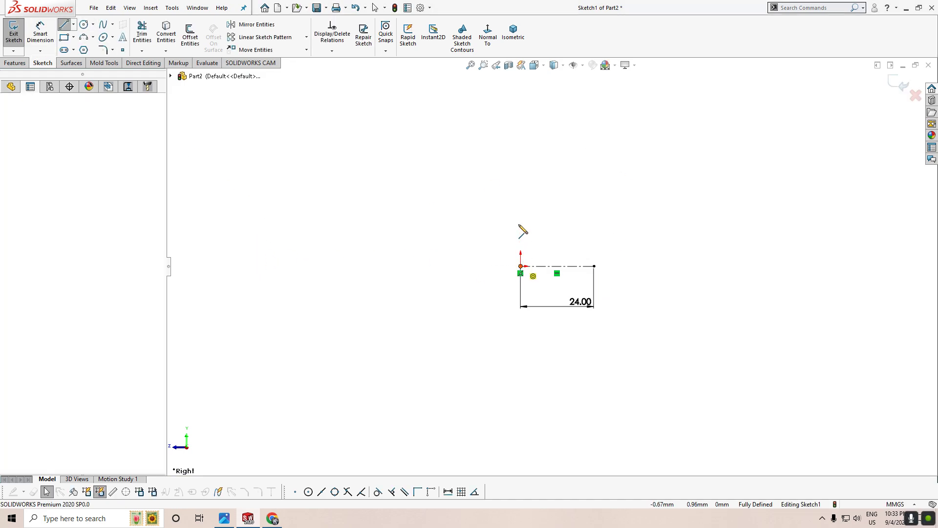
{"action": "left_click", "coordinate": [520, 197]}
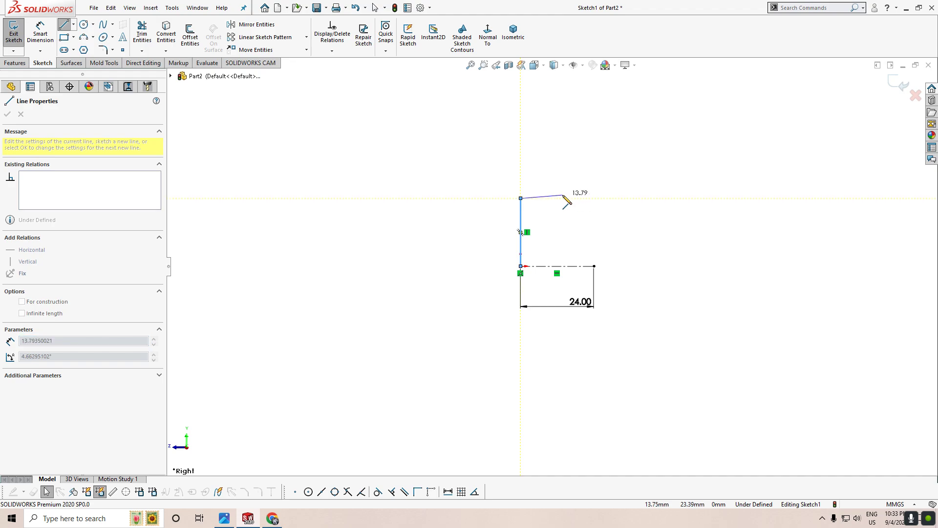
{"action": "left_click", "coordinate": [567, 198]}
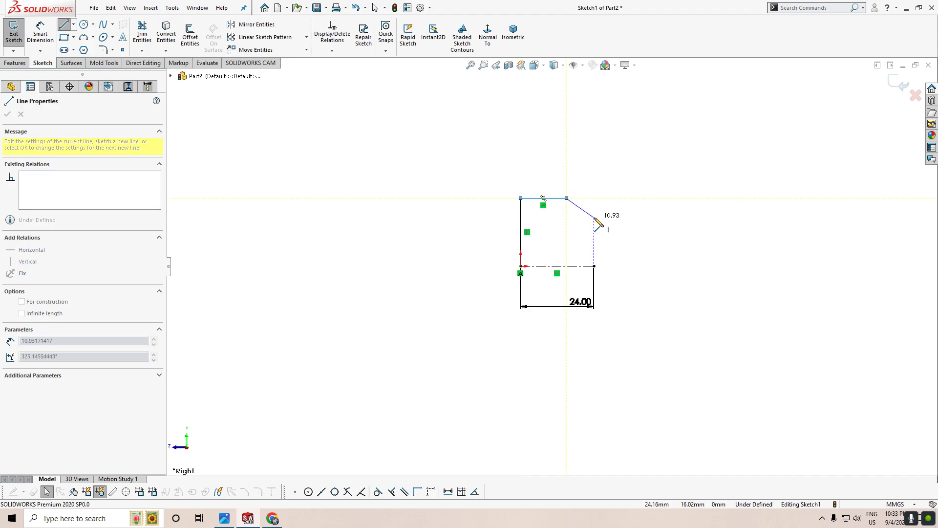
{"action": "left_click", "coordinate": [594, 217]}
{"action": "left_click", "coordinate": [593, 266]}
{"action": "right_click", "coordinate": [650, 259]}
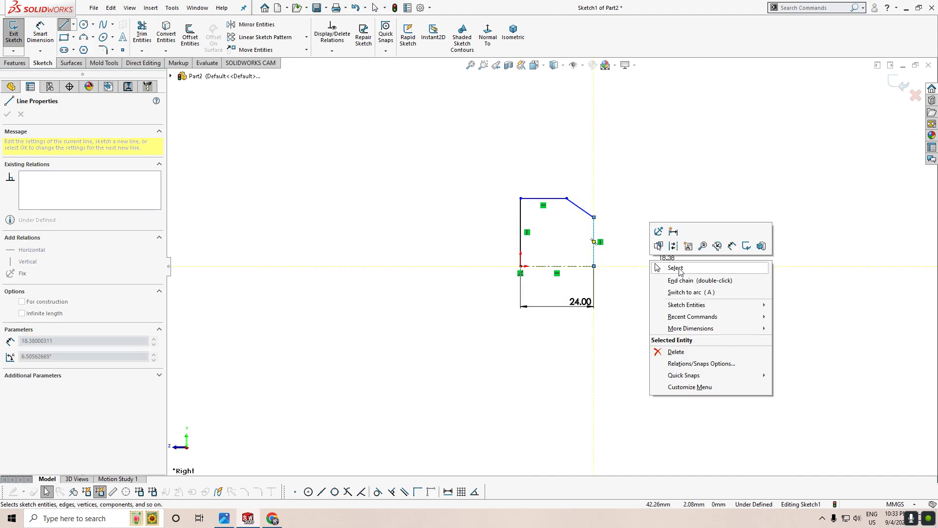
{"action": "left_click", "coordinate": [679, 271]}
{"action": "left_click", "coordinate": [225, 518]}
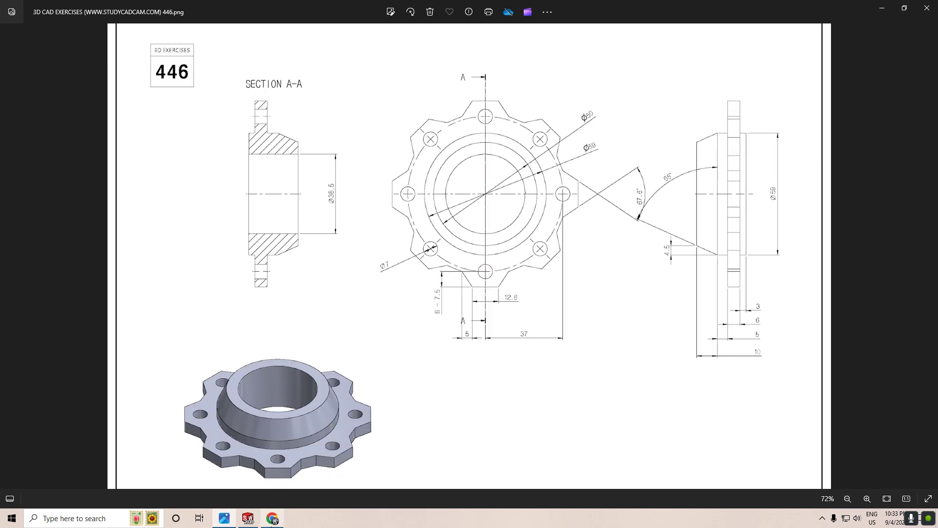
Dimension the chamfer with a 10 mm width and a 50 mm diameter.
{"action": "left_click", "coordinate": [246, 520]}
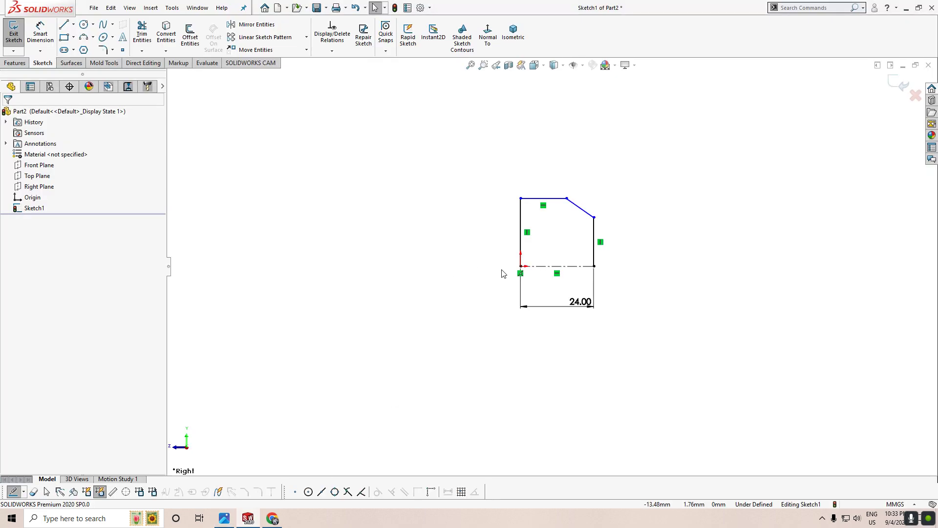
{"action": "scroll", "coordinate": [609, 332], "scroll_direction": "down", "scroll_amount": 2}
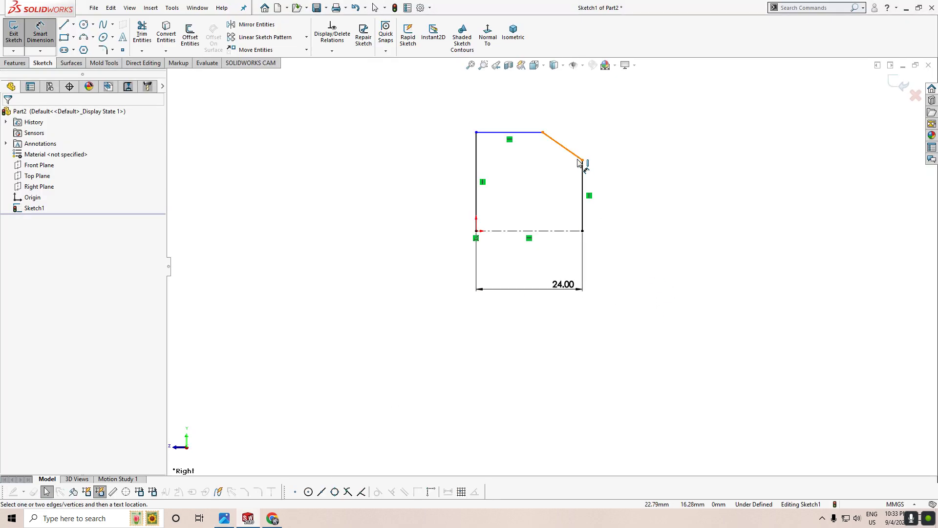
{"action": "left_click", "coordinate": [542, 132]}
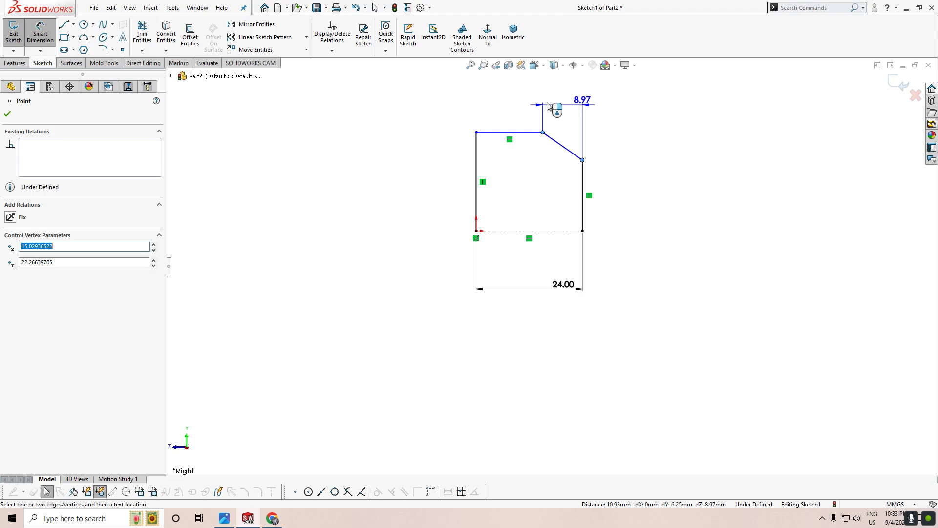
{"action": "left_click", "coordinate": [552, 108]}
{"action": "type", "text": "10"}
{"action": "key", "text": "Return"}
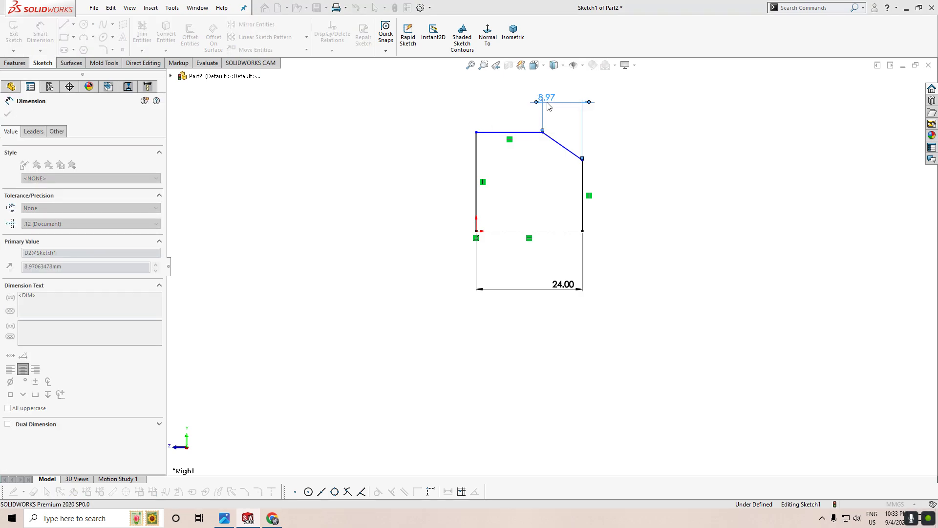
{"action": "left_click", "coordinate": [582, 159]}
{"action": "left_click", "coordinate": [557, 231]}
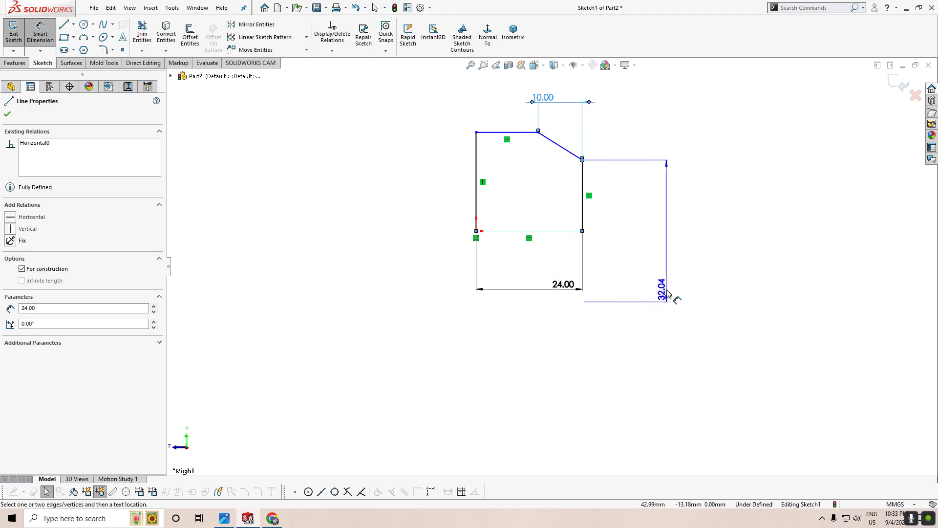
{"action": "left_click", "coordinate": [664, 273]}
{"action": "type", "text": "50"}
{"action": "key", "text": "Return"}
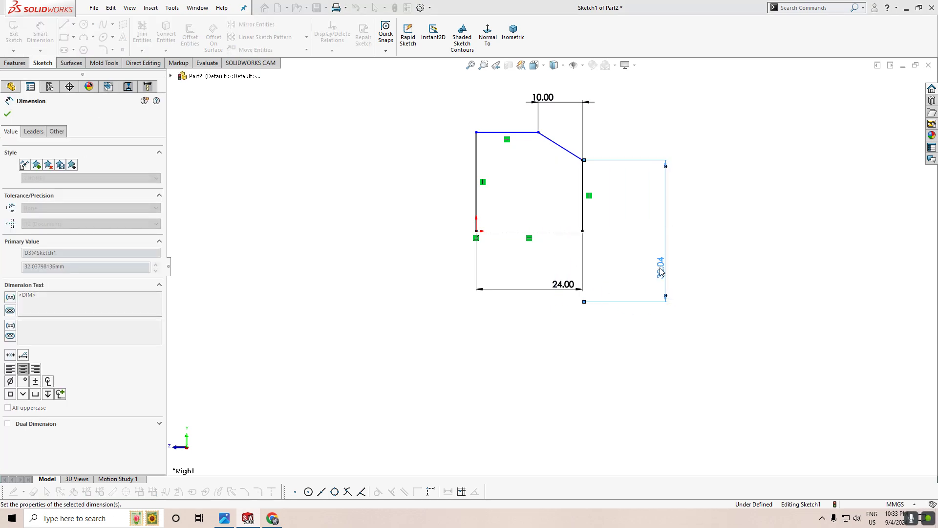
Dimension the top edge to the centerline as a 59 mm diameter.
{"action": "left_click", "coordinate": [493, 133]}
{"action": "left_click", "coordinate": [488, 230]}
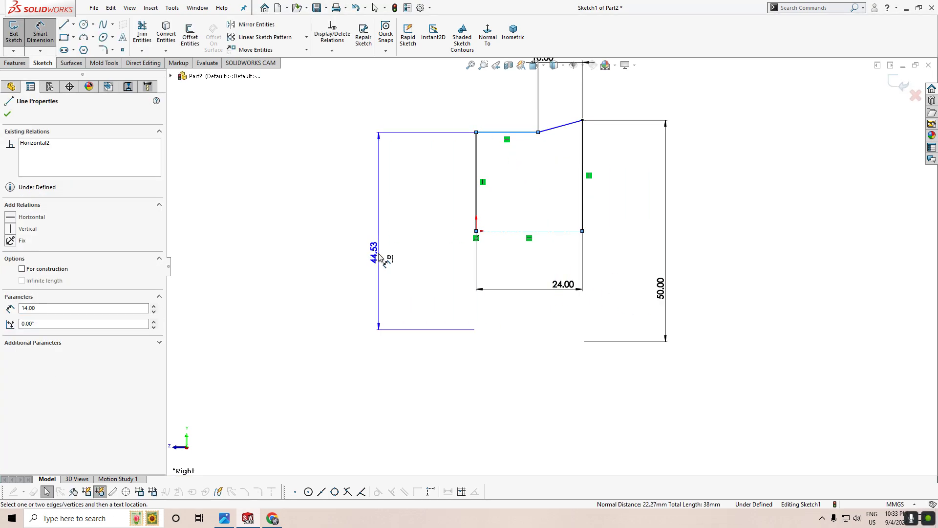
{"action": "left_click", "coordinate": [379, 254]}
{"action": "type", "text": "59"}
{"action": "key", "text": "Return"}
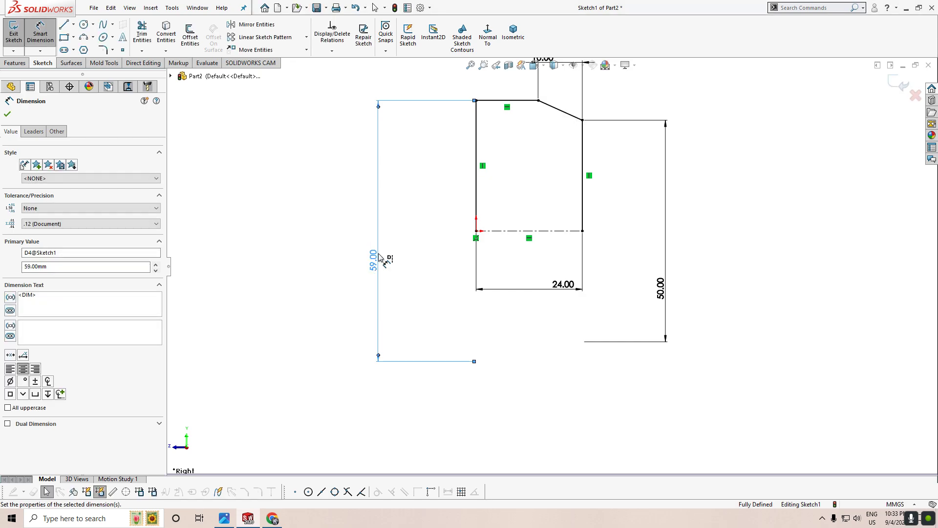
{"action": "key", "text": "z"}
Draw a horizontal line across the profile between its vertical edges.
{"action": "left_click", "coordinate": [64, 25]}
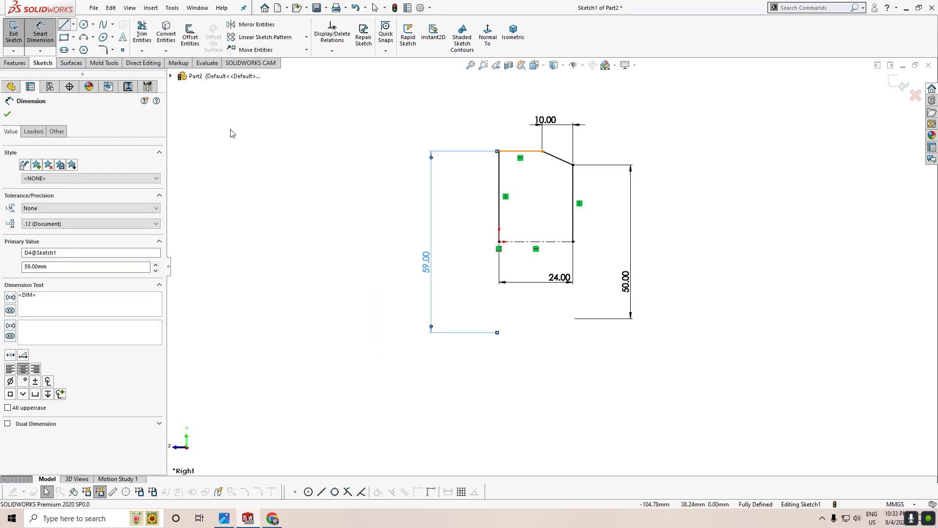
{"action": "left_click", "coordinate": [499, 183]}
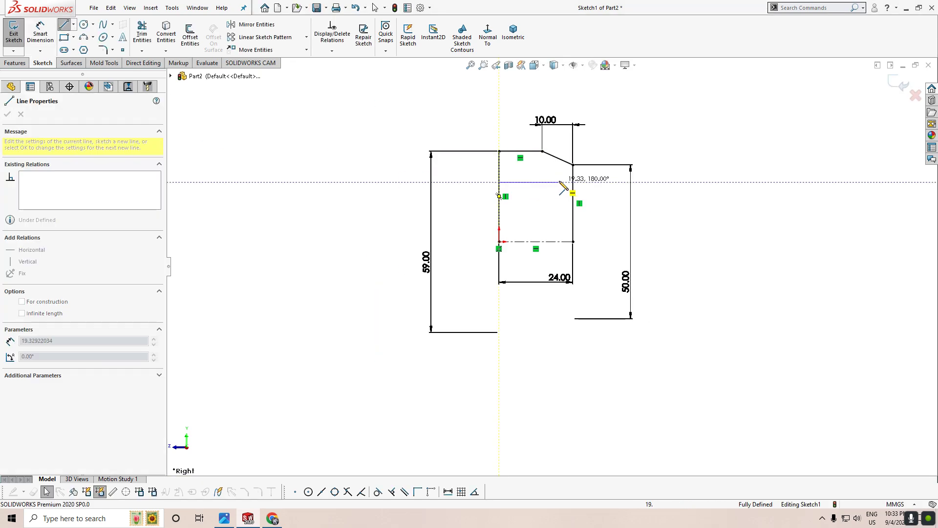
{"action": "left_click", "coordinate": [573, 182]}
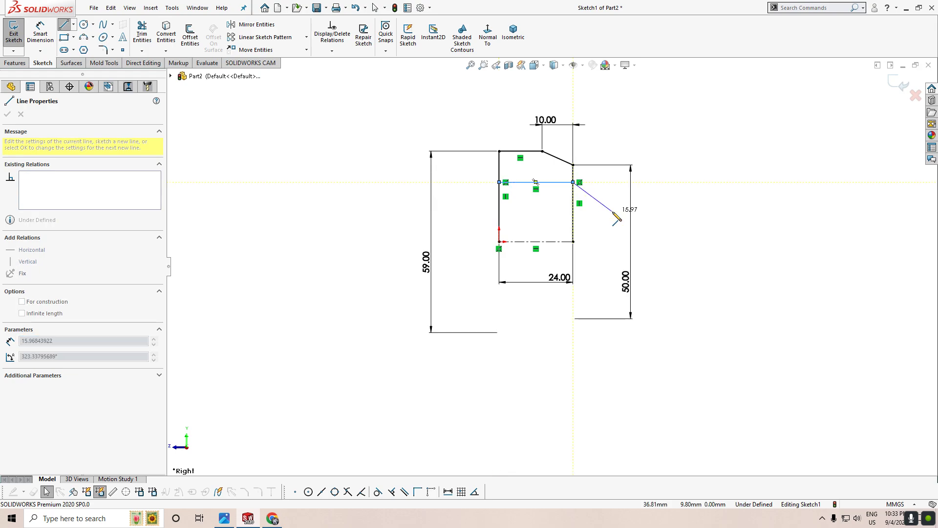
{"action": "right_click", "coordinate": [615, 210]}
{"action": "left_click", "coordinate": [623, 218]}
Dimension the new line from the centerline and set the value to 38.5.
{"action": "right_click_drag", "start_coordinate": [720, 284], "coordinate": [719, 210]}
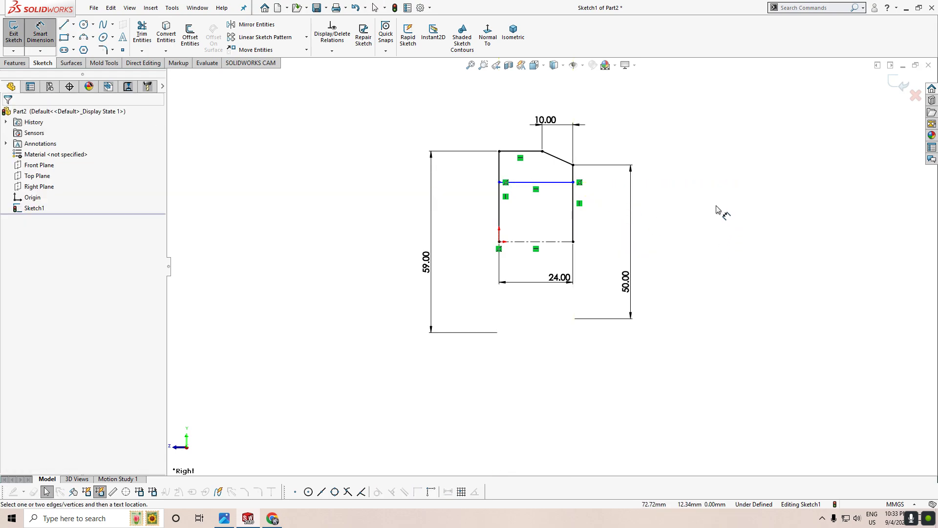
{"action": "left_click", "coordinate": [547, 183]}
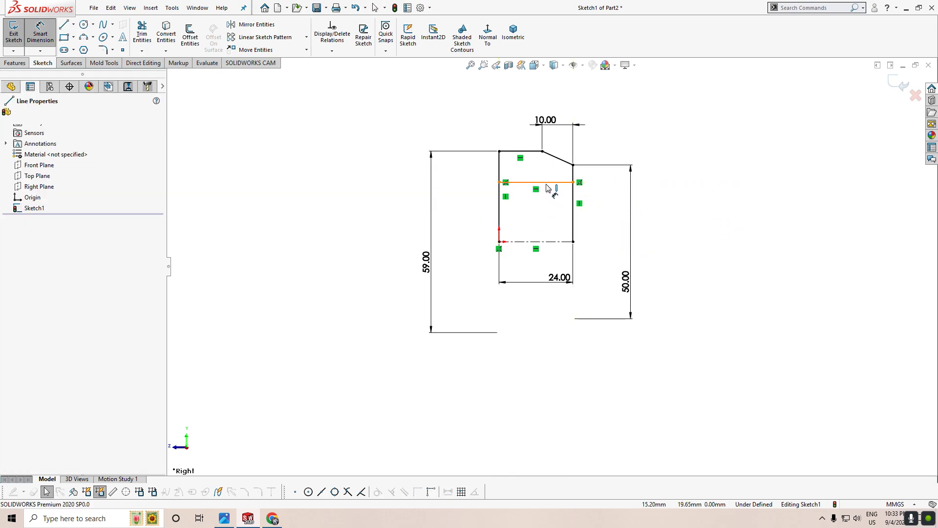
{"action": "left_click", "coordinate": [551, 241]}
{"action": "left_click", "coordinate": [482, 268]}
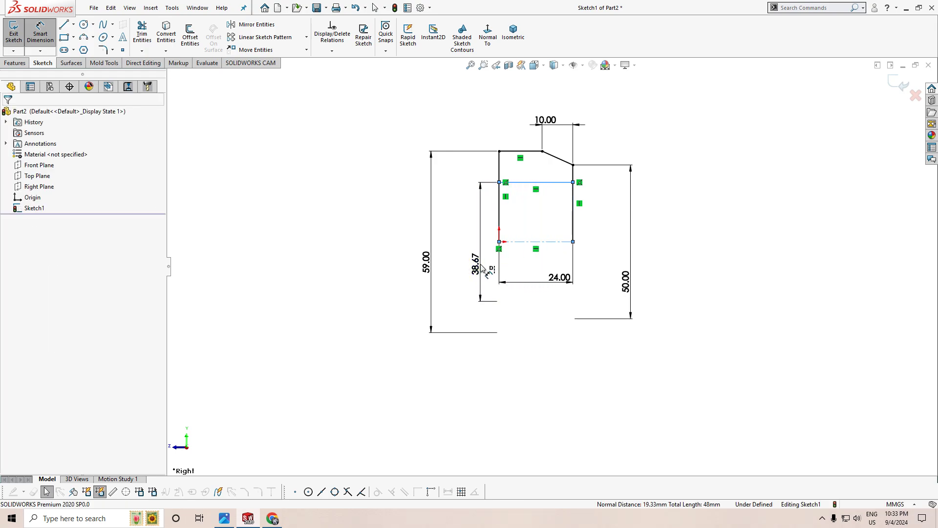
{"action": "type", "text": "38"}
{"action": "key", "text": "Return"}
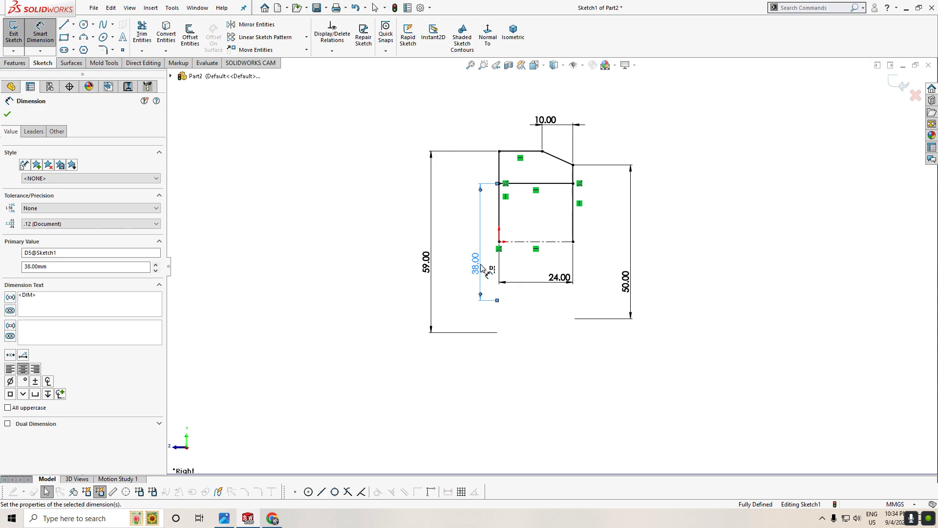
{"action": "double_click", "coordinate": [476, 264]}
{"action": "type", "text": "3"}
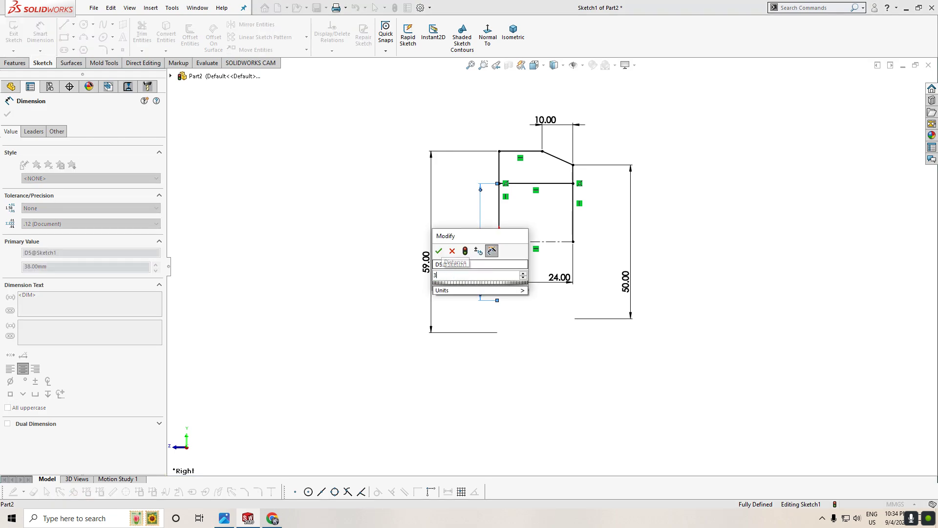
{"action": "type", "text": "8"}
{"action": "key", "text": "Return"}
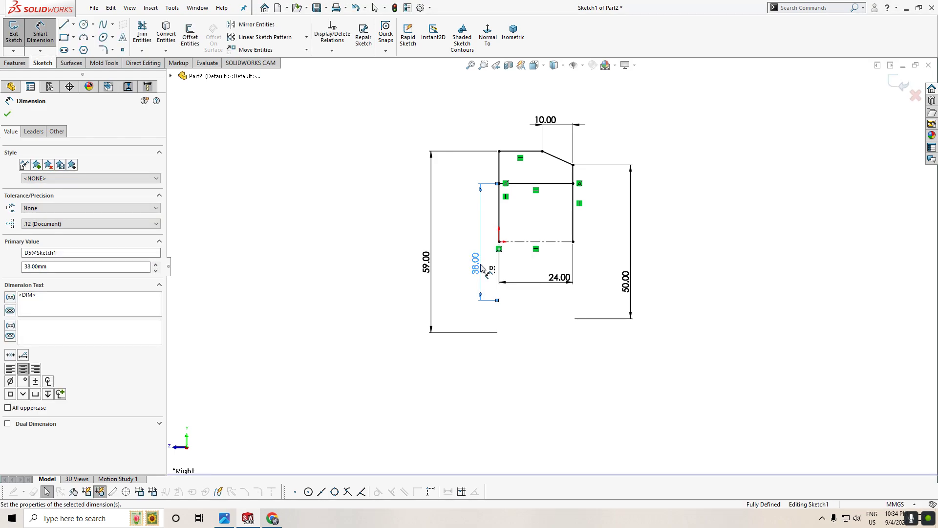
{"action": "double_click", "coordinate": [482, 268]}
{"action": "type", "text": "38.5"}
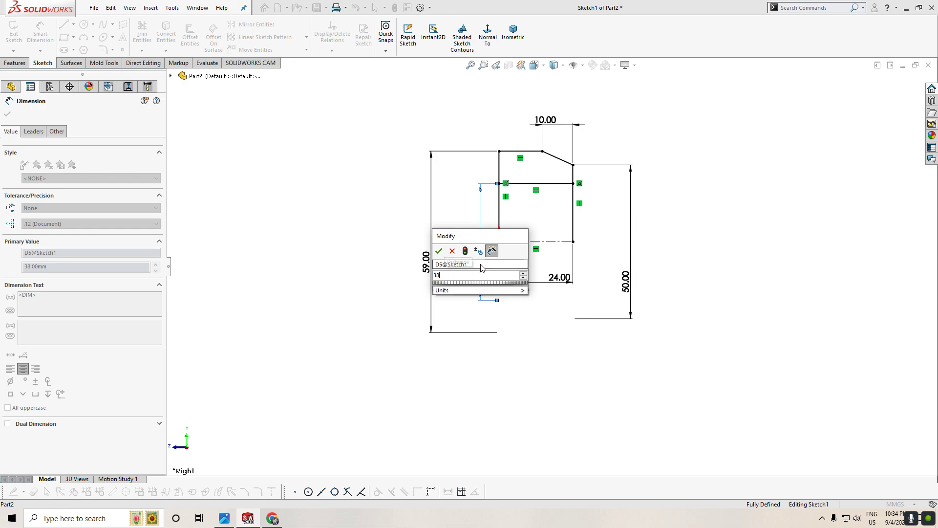
{"action": "key", "text": "Return"}
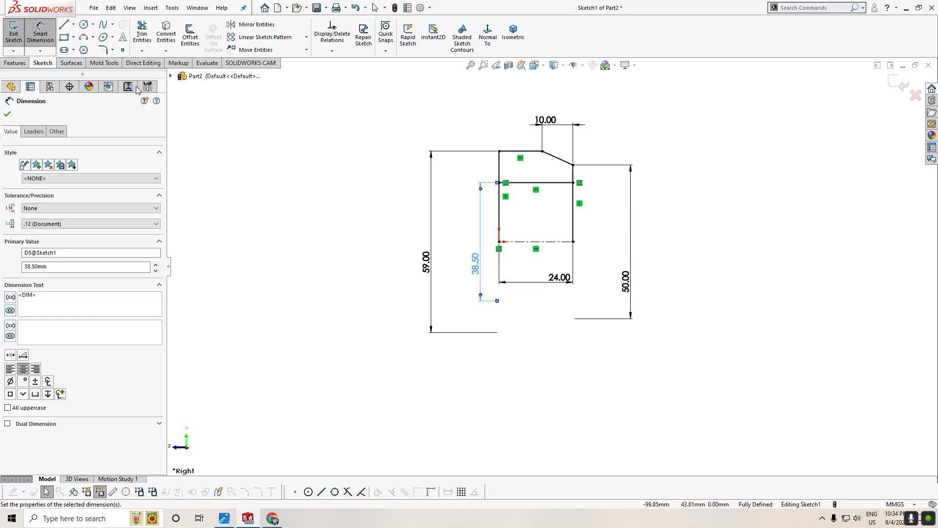
Power-trim the vertical sides below the new line, then select the origin and left line.
{"action": "right_click_drag", "start_coordinate": [276, 215], "coordinate": [266, 232]}
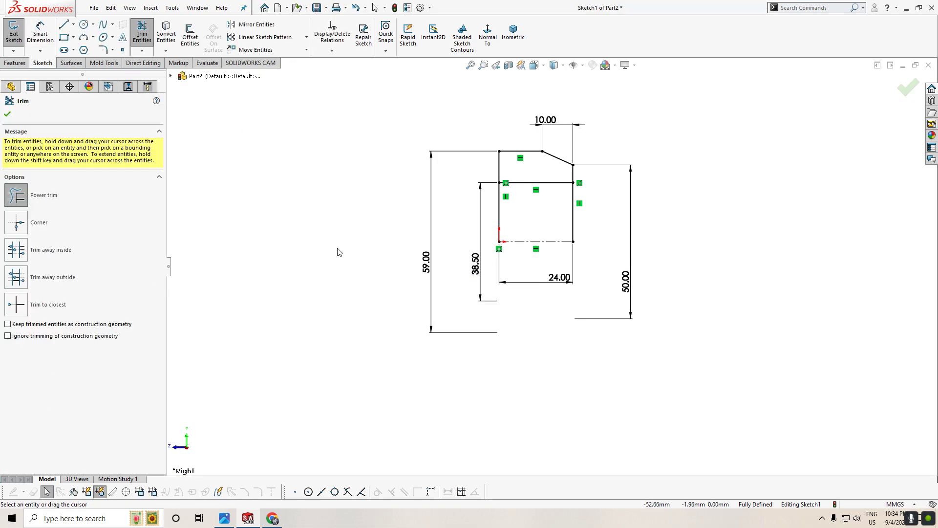
{"action": "left_click_drag", "start_coordinate": [498, 224], "coordinate": [586, 220]}
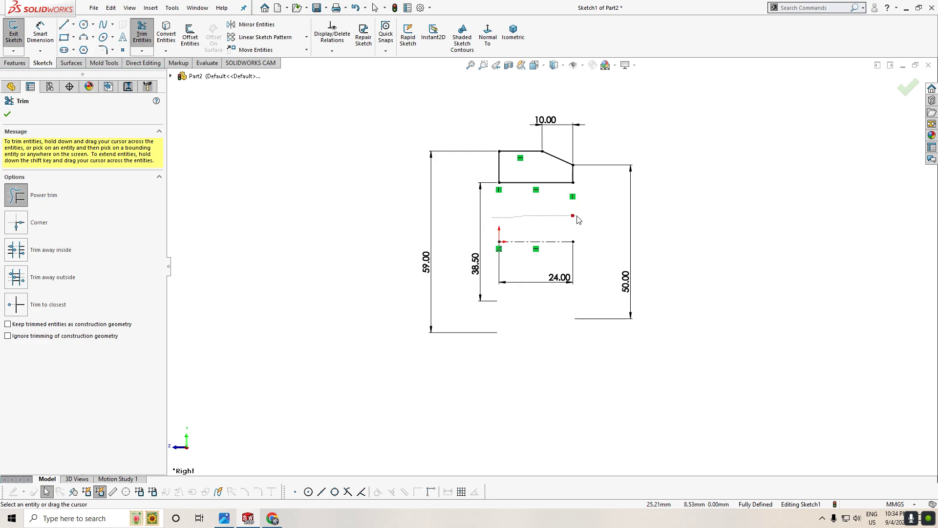
{"action": "left_click", "coordinate": [8, 116]}
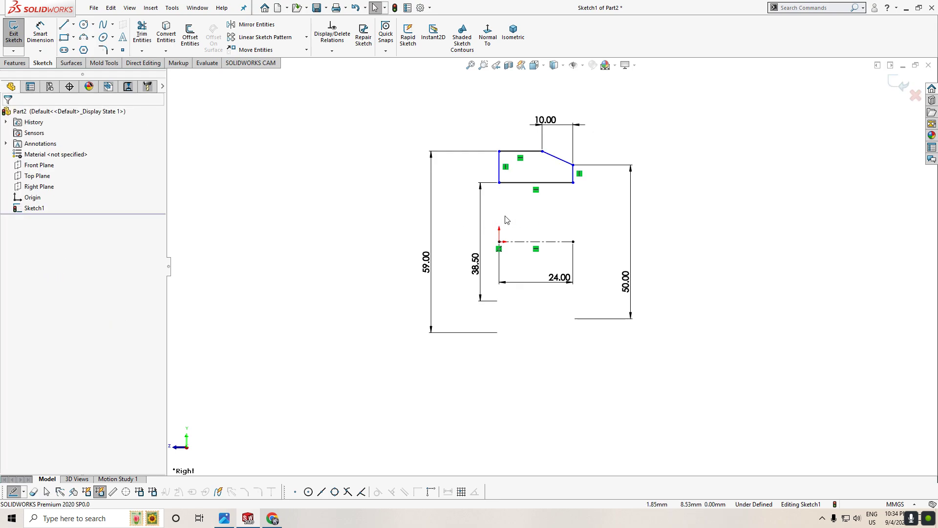
{"action": "left_click", "coordinate": [500, 243]}
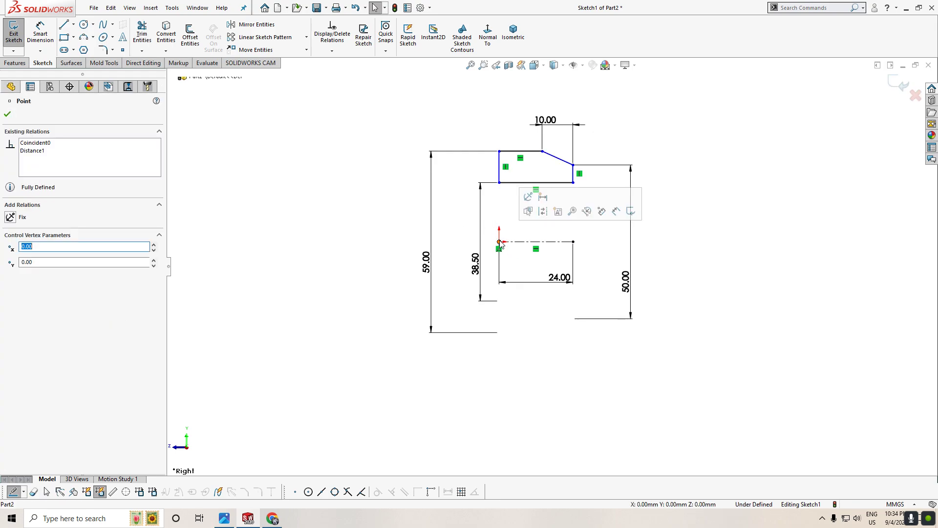
{"action": "left_click", "coordinate": [499, 171], "text": "ctrl"}
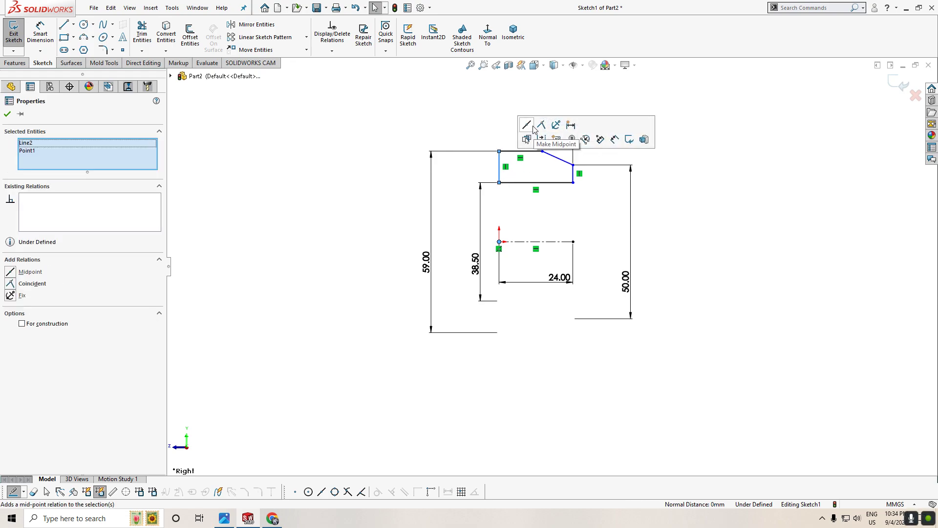
Make the left edge coincident with the origin and the right edge with the centerline end.
{"action": "left_click", "coordinate": [539, 126]}
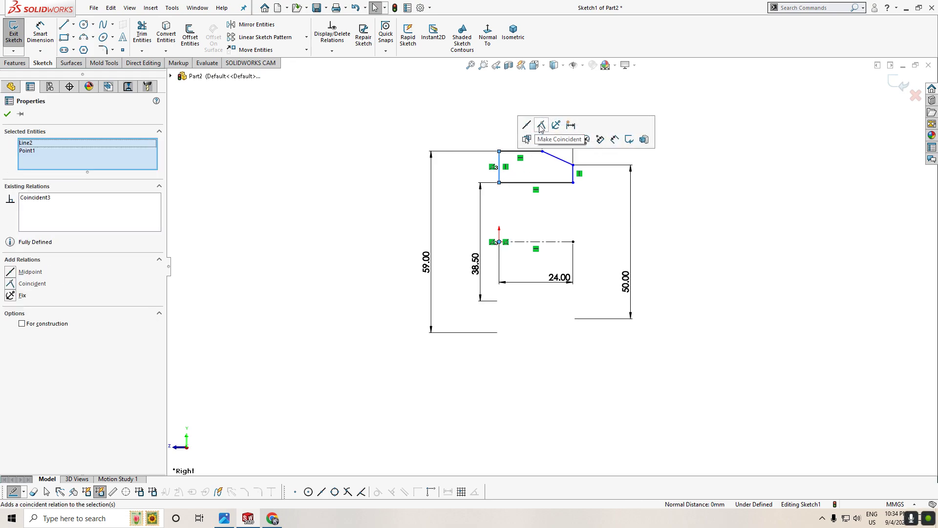
{"action": "left_click", "coordinate": [7, 115]}
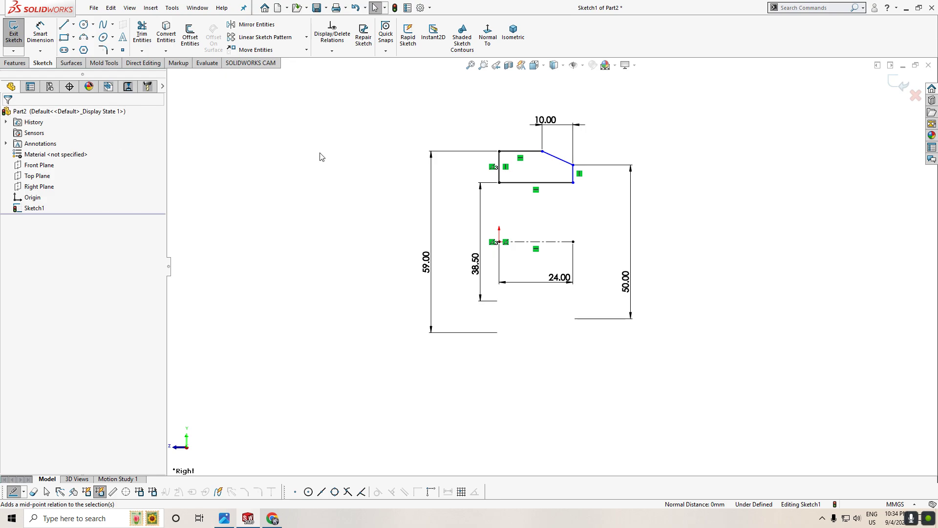
{"action": "left_click", "coordinate": [574, 176]}
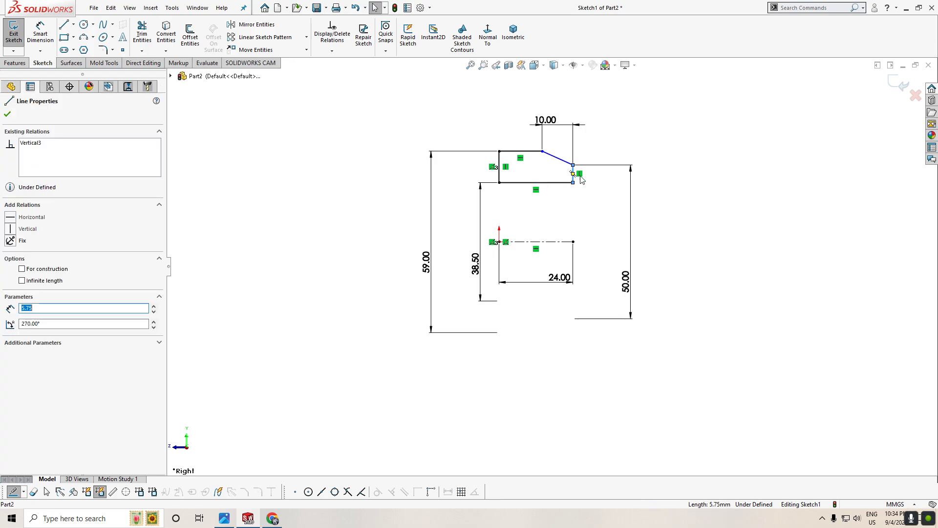
{"action": "left_click", "coordinate": [573, 242], "text": "ctrl"}
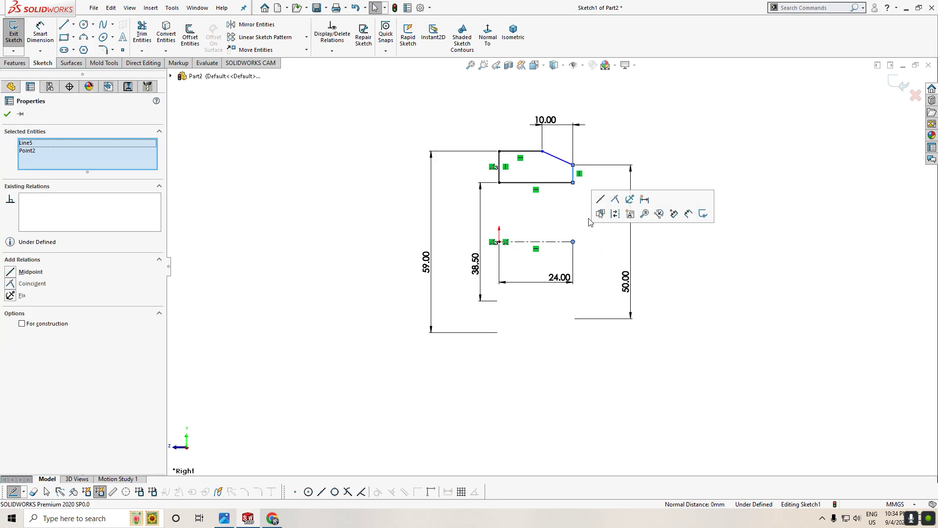
{"action": "left_click", "coordinate": [615, 200]}
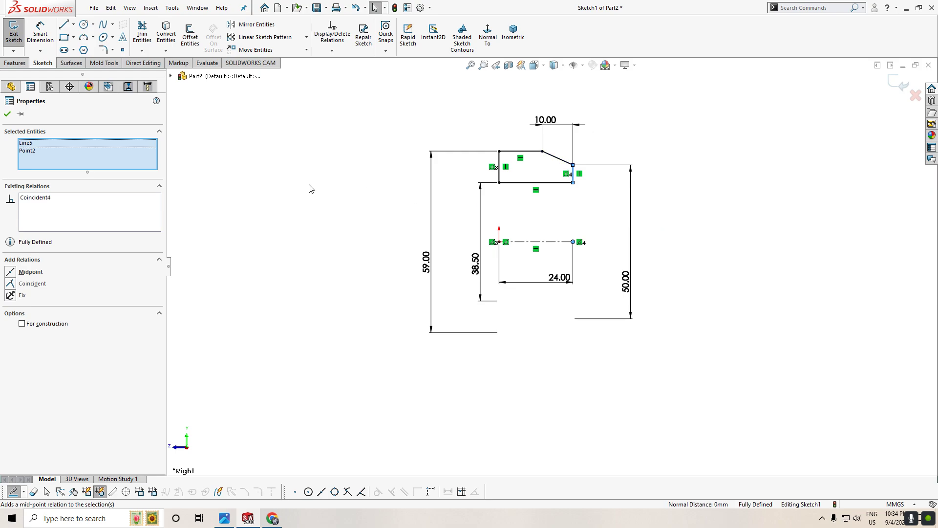
{"action": "left_click", "coordinate": [7, 114]}
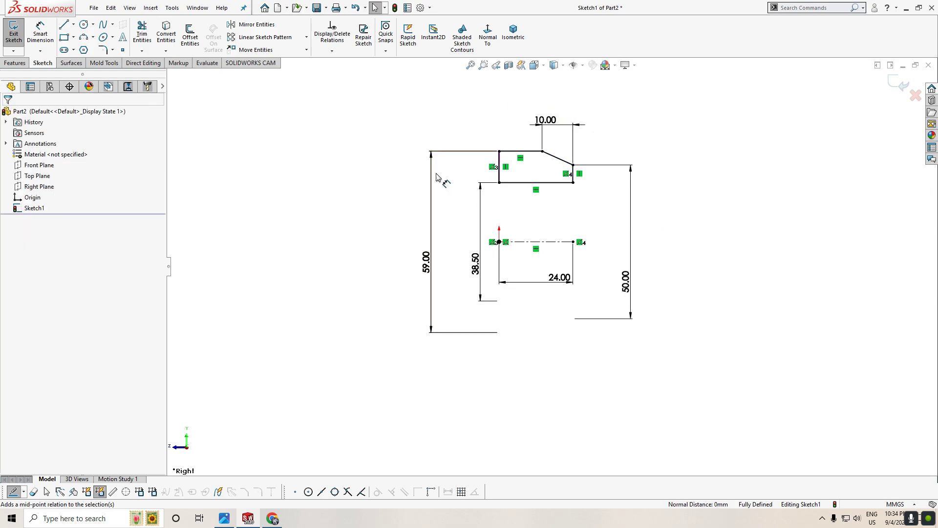
Revolve the profile 360° about the centerline into Revolve1, then select its front face.
{"action": "left_click", "coordinate": [15, 62]}
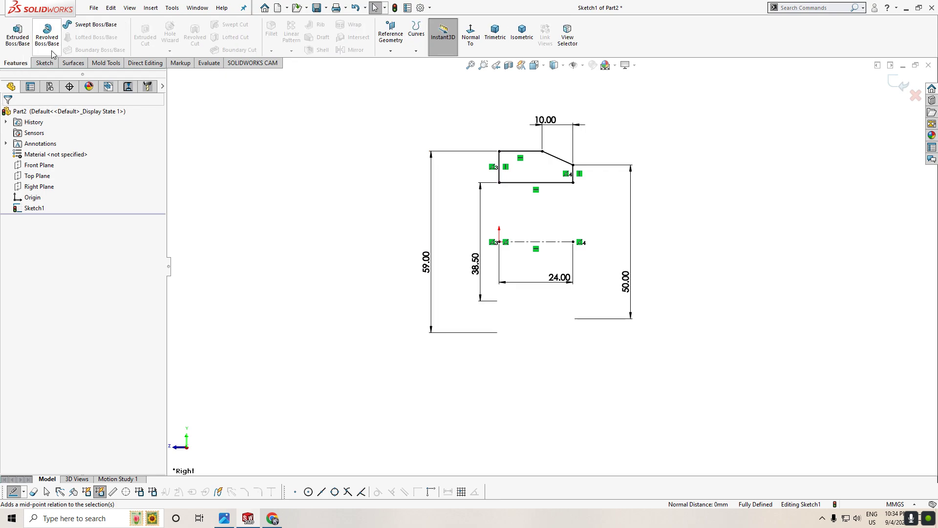
{"action": "left_click", "coordinate": [47, 37]}
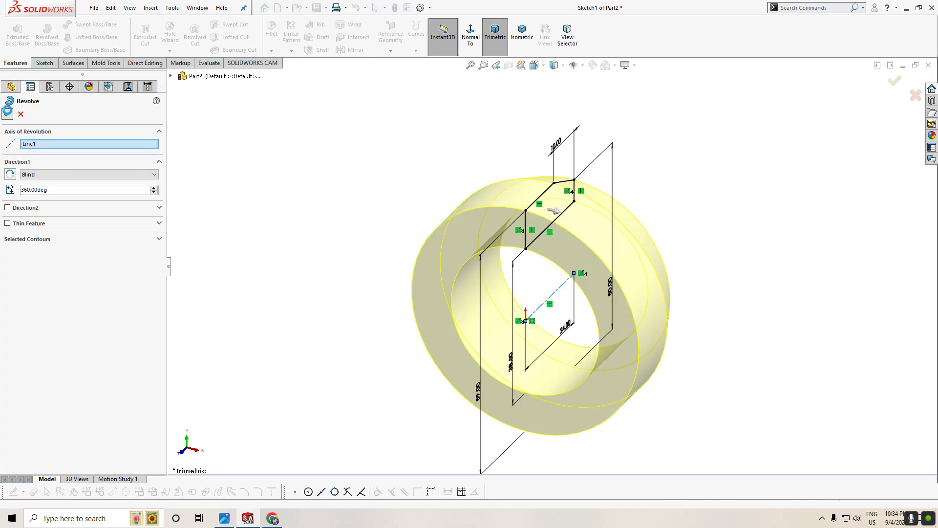
{"action": "left_click", "coordinate": [7, 113]}
{"action": "mouse_move", "coordinate": [617, 178]}
{"action": "middle_mouse_down"}
{"action": "mouse_move", "coordinate": [531, 237]}
{"action": "mouse_move", "coordinate": [638, 247]}
{"action": "mouse_move", "coordinate": [538, 183]}
{"action": "mouse_move", "coordinate": [506, 218]}
{"action": "middle_mouse_up"}
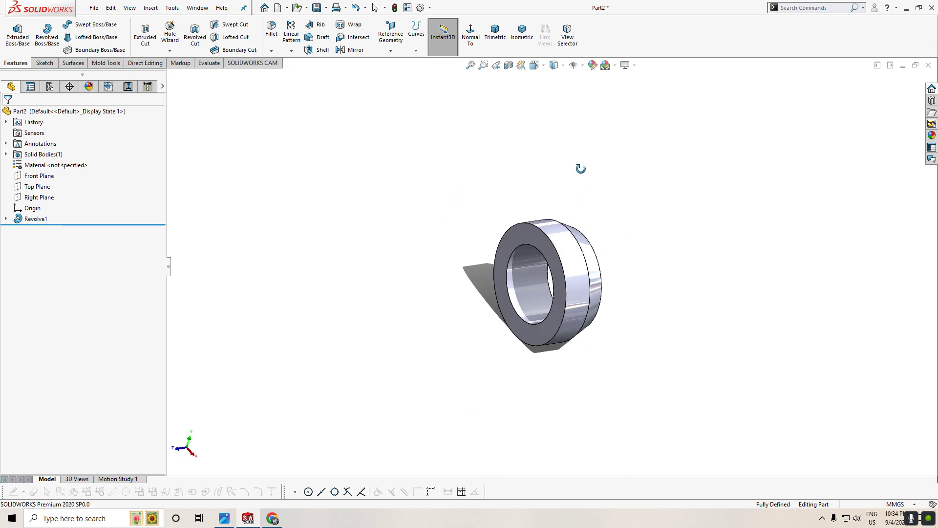
{"action": "middle_click_drag", "start_coordinate": [578, 168], "coordinate": [647, 266]}
{"action": "scroll", "coordinate": [519, 290], "scroll_direction": "down", "scroll_amount": 2}
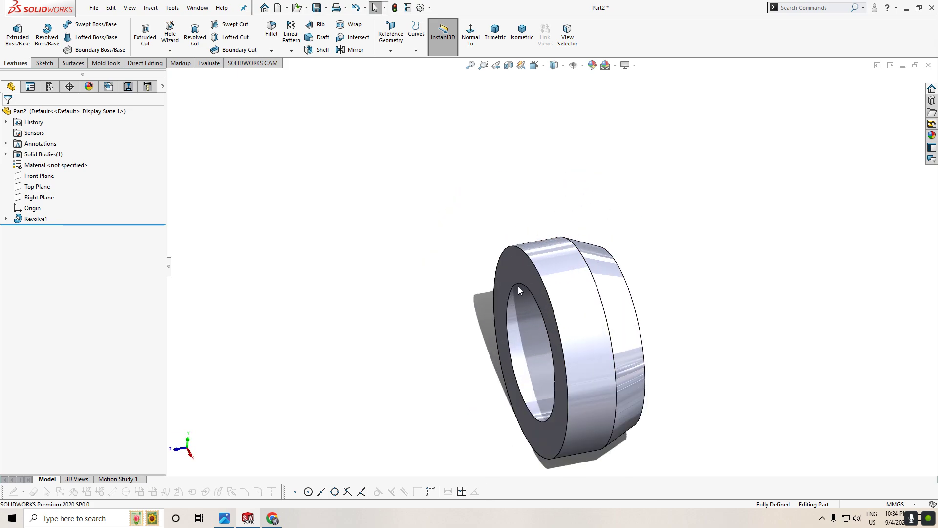
{"action": "left_click", "coordinate": [512, 262]}
{"action": "left_click", "coordinate": [390, 51]}
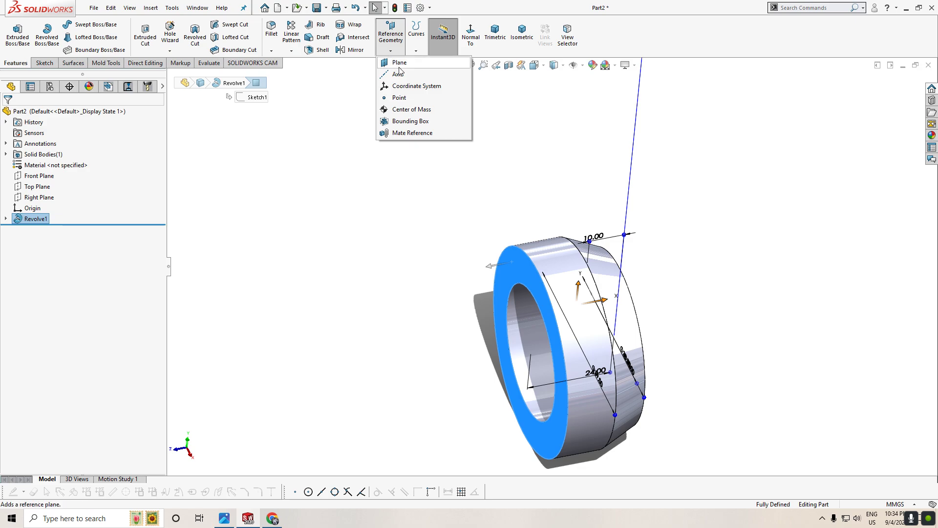
Create Plane1 offset 3 mm from the ring's front face, with the offset flipped.
{"action": "left_click", "coordinate": [399, 66]}
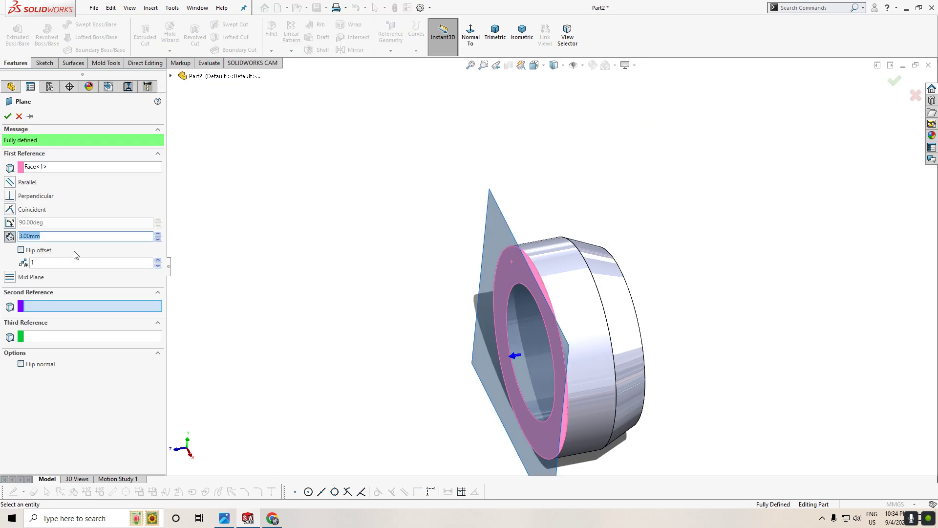
{"action": "left_click", "coordinate": [21, 251]}
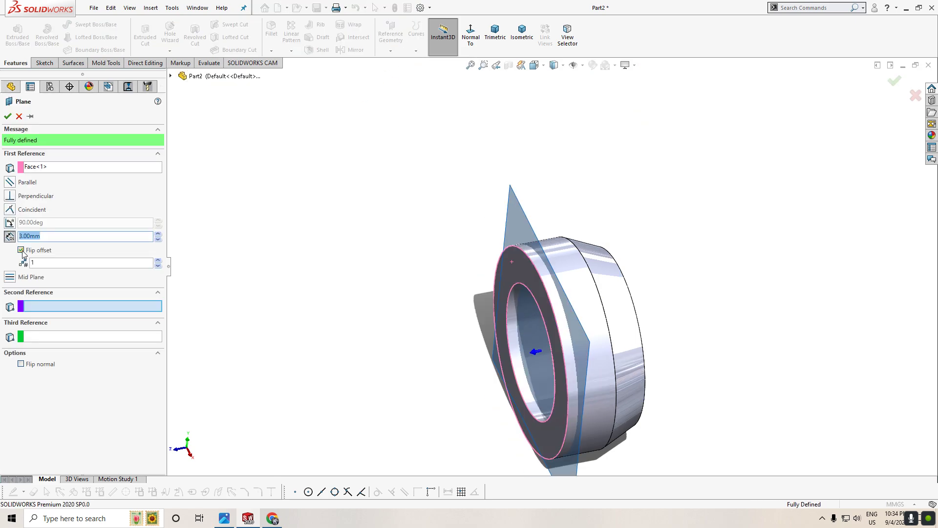
{"action": "left_click", "coordinate": [224, 518]}
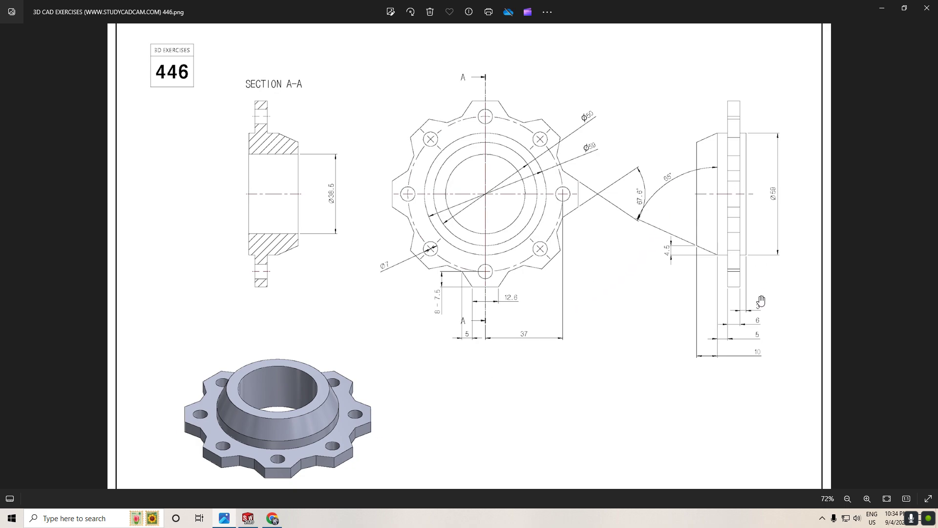
{"action": "left_click", "coordinate": [225, 518]}
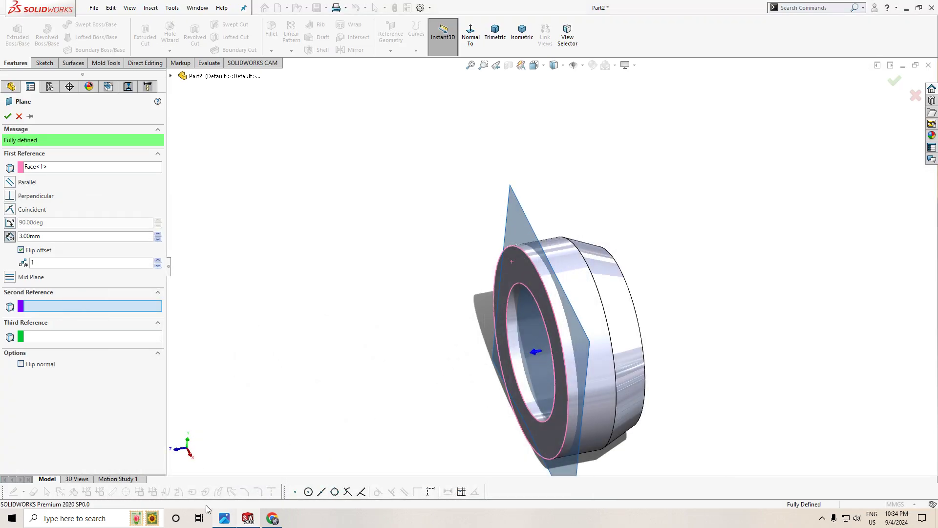
{"action": "left_click", "coordinate": [7, 117]}
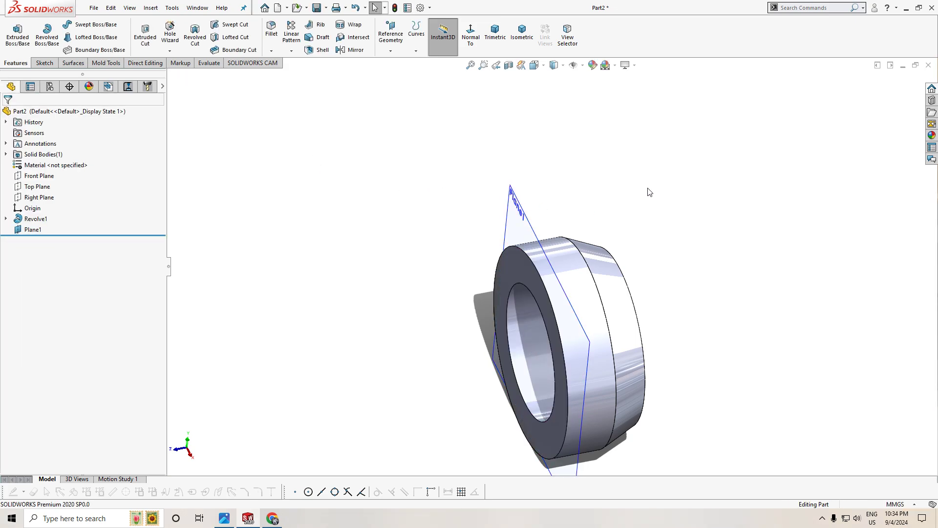
{"action": "scroll", "coordinate": [647, 191], "scroll_direction": "up", "scroll_amount": 3}
{"action": "mouse_move", "coordinate": [649, 191]}
{"action": "middle_mouse_down"}
{"action": "mouse_move", "coordinate": [674, 220]}
{"action": "mouse_move", "coordinate": [635, 264]}
{"action": "middle_mouse_up"}
Open Sketch2 on Plane1 viewed Normal To, then bring up the reference drawing.
{"action": "scroll", "coordinate": [551, 248], "scroll_direction": "down", "scroll_amount": 3}
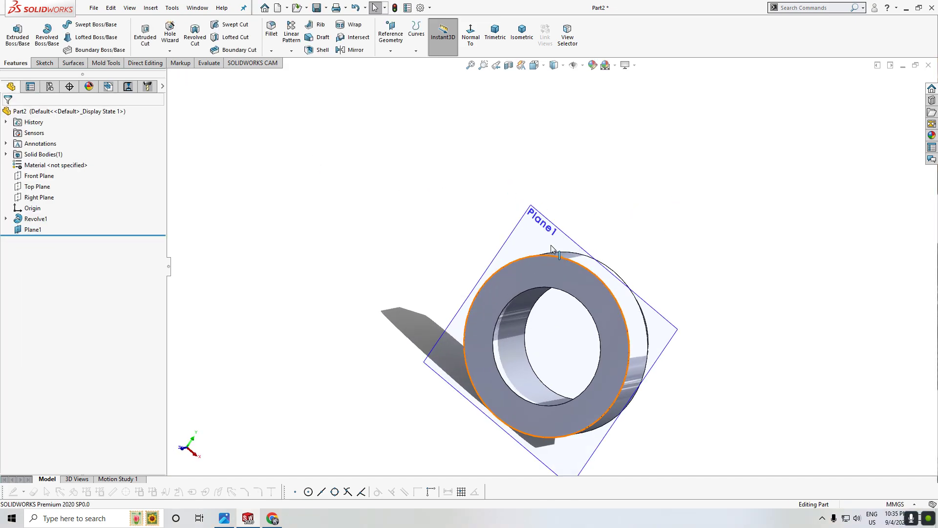
{"action": "left_click", "coordinate": [539, 242]}
{"action": "left_click", "coordinate": [581, 212]}
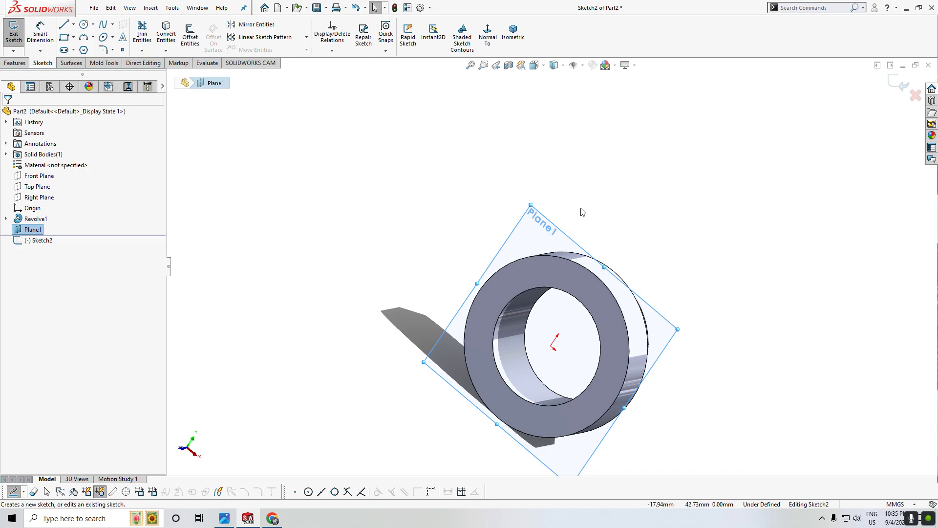
{"action": "left_click", "coordinate": [489, 30]}
{"action": "scroll", "coordinate": [561, 305], "scroll_direction": "up", "scroll_amount": 3}
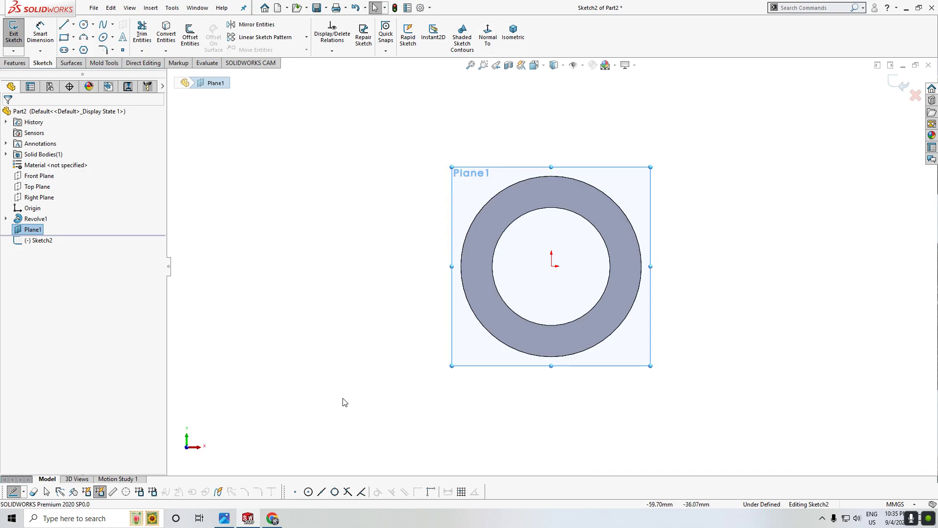
{"action": "left_click", "coordinate": [224, 519]}
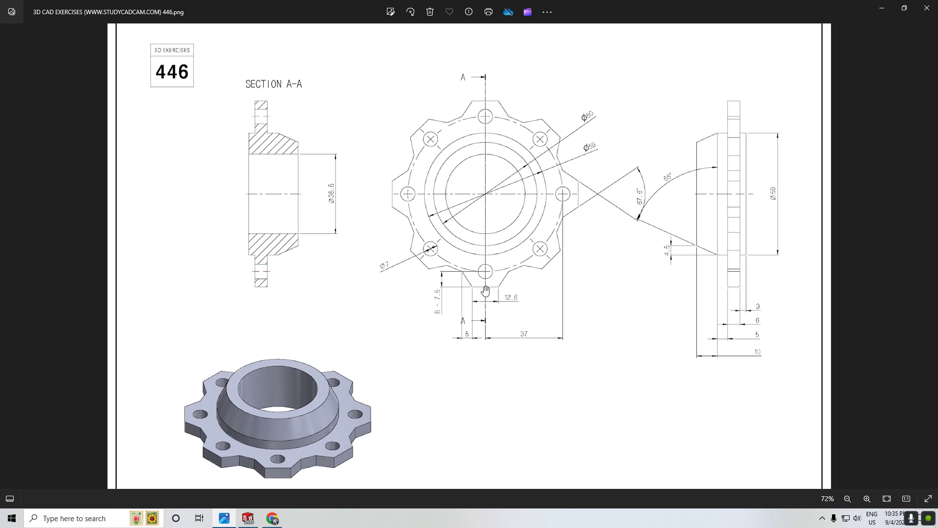
{"action": "scroll", "coordinate": [485, 292], "scroll_direction": "up", "scroll_amount": 3}
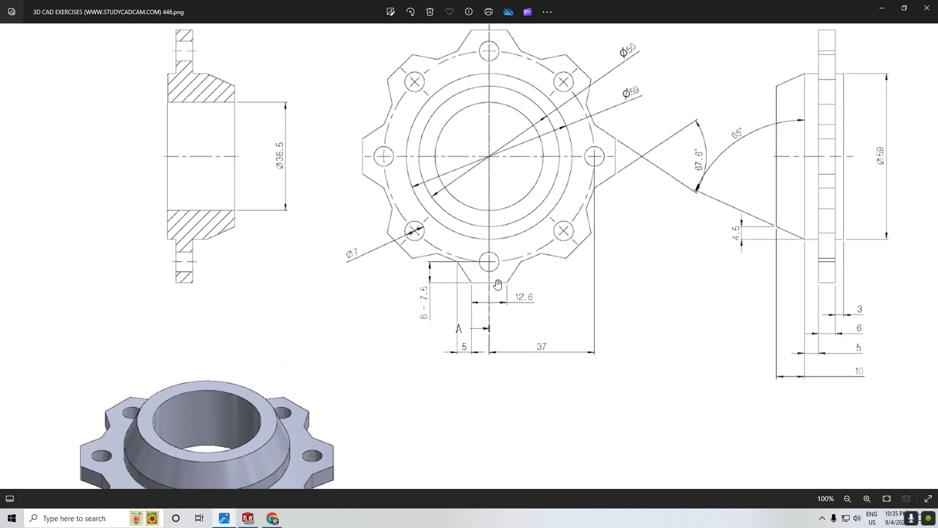
{"action": "scroll", "coordinate": [661, 305], "scroll_direction": "up", "scroll_amount": 1}
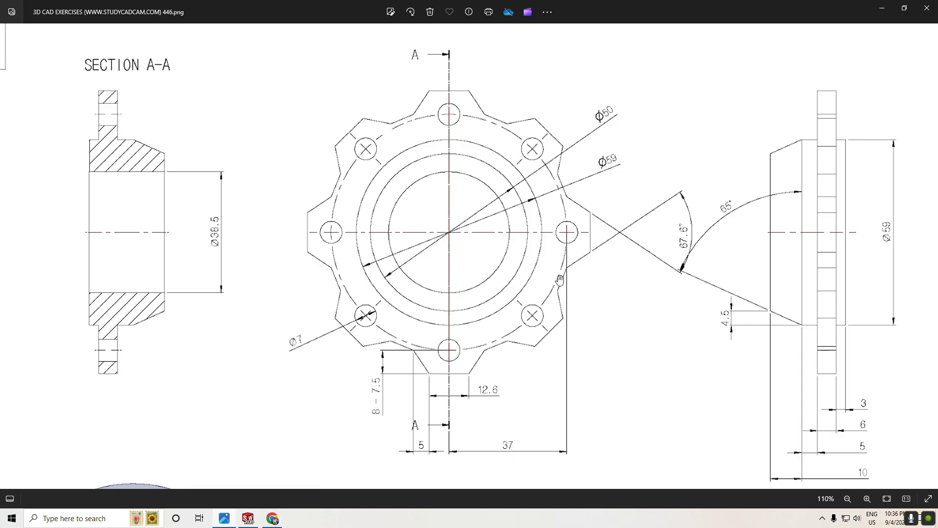
{"action": "left_click", "coordinate": [225, 520]}
Draw a Ø74 circle centred on the origin and make it construction geometry.
{"action": "mouse_move", "coordinate": [325, 315]}
{"action": "right_mouse_down"}
{"action": "mouse_move", "coordinate": [342, 305]}
{"action": "mouse_move", "coordinate": [386, 314]}
{"action": "right_mouse_up"}
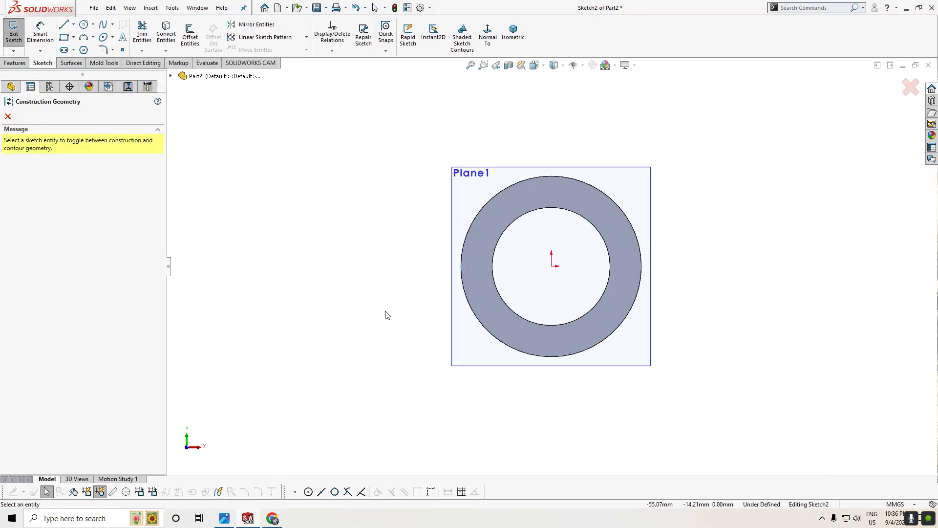
{"action": "left_click", "coordinate": [7, 116]}
{"action": "right_click_drag", "start_coordinate": [272, 318], "coordinate": [346, 327]}
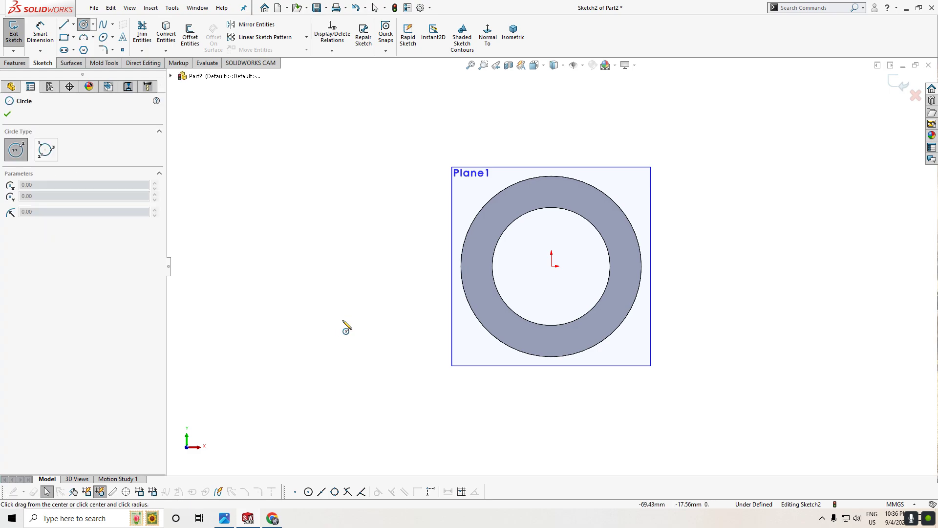
{"action": "left_click", "coordinate": [551, 267]}
{"action": "left_click", "coordinate": [635, 348]}
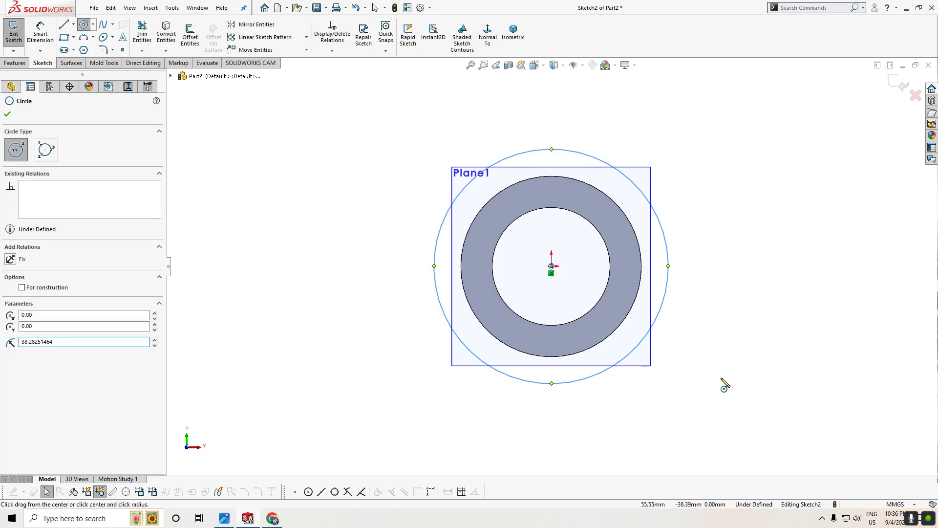
{"action": "right_click_drag", "start_coordinate": [724, 386], "coordinate": [729, 330]}
{"action": "left_click", "coordinate": [583, 382]}
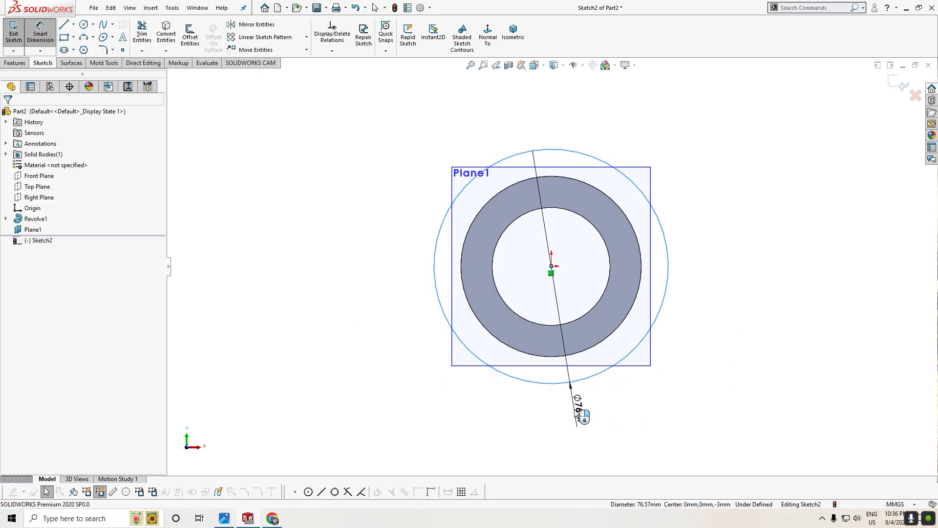
{"action": "left_click", "coordinate": [576, 411]}
{"action": "type", "text": "74"}
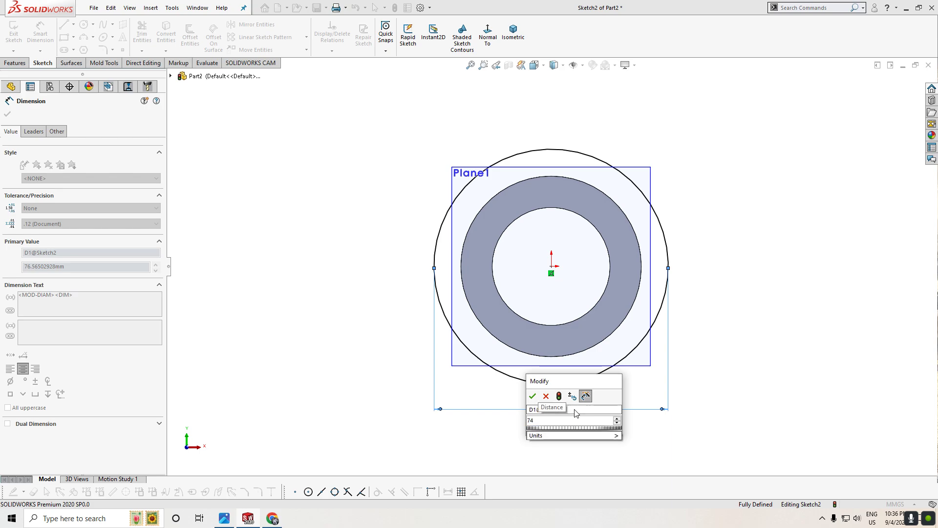
{"action": "key", "text": "Return"}
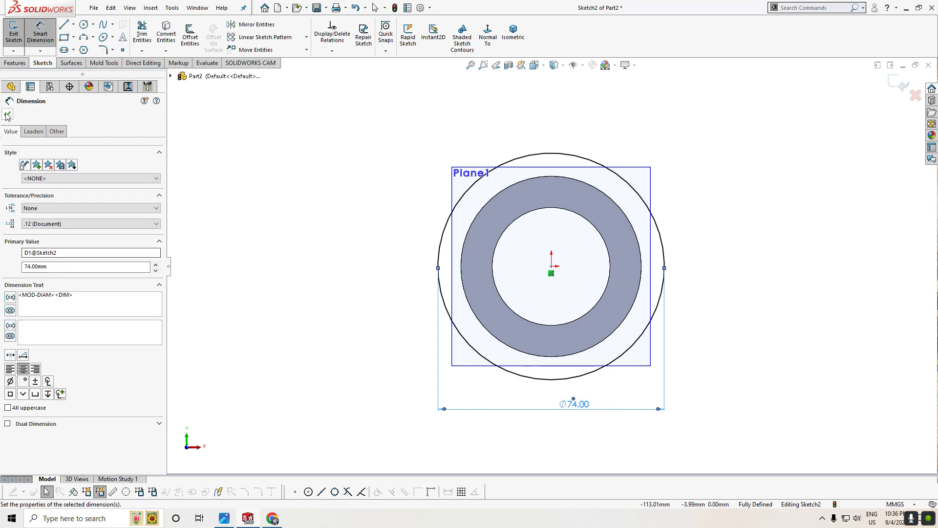
{"action": "left_click", "coordinate": [7, 114]}
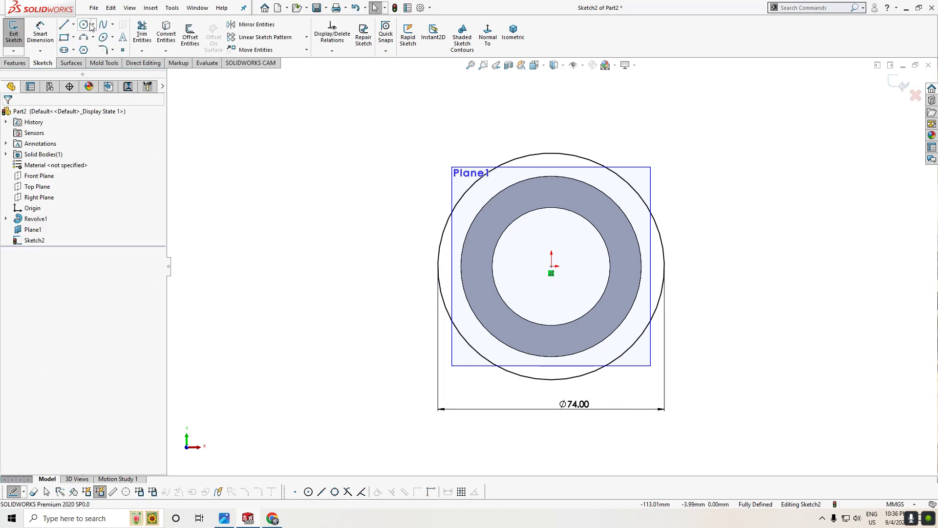
{"action": "left_click", "coordinate": [555, 155]}
{"action": "left_click", "coordinate": [604, 130]}
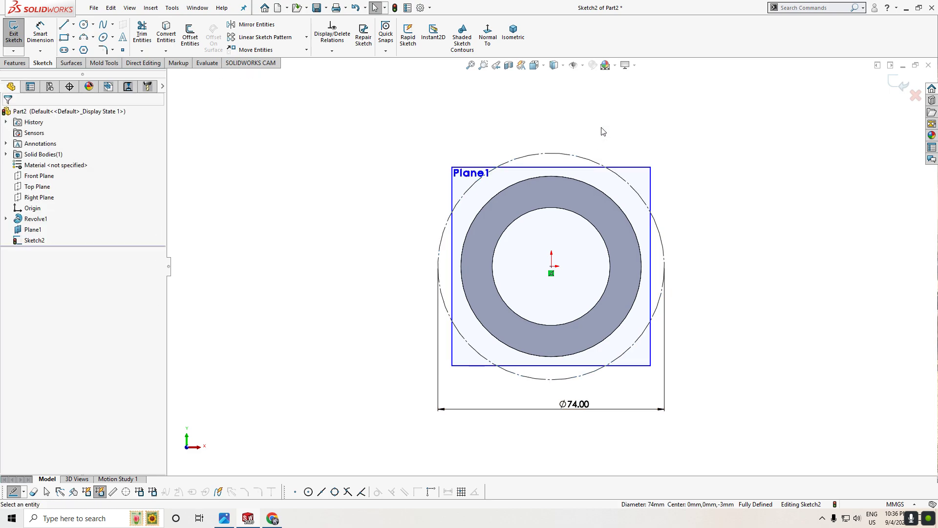
Convert the ring's 59 mm outer edge into a sketch circle.
{"action": "scroll", "coordinate": [619, 288], "scroll_direction": "down", "scroll_amount": 2}
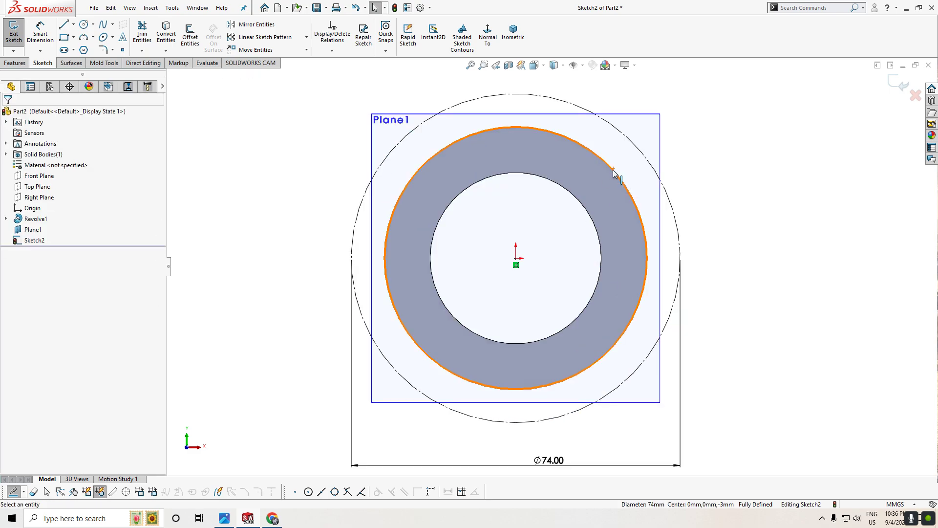
{"action": "left_click", "coordinate": [612, 170]}
{"action": "left_click", "coordinate": [166, 35]}
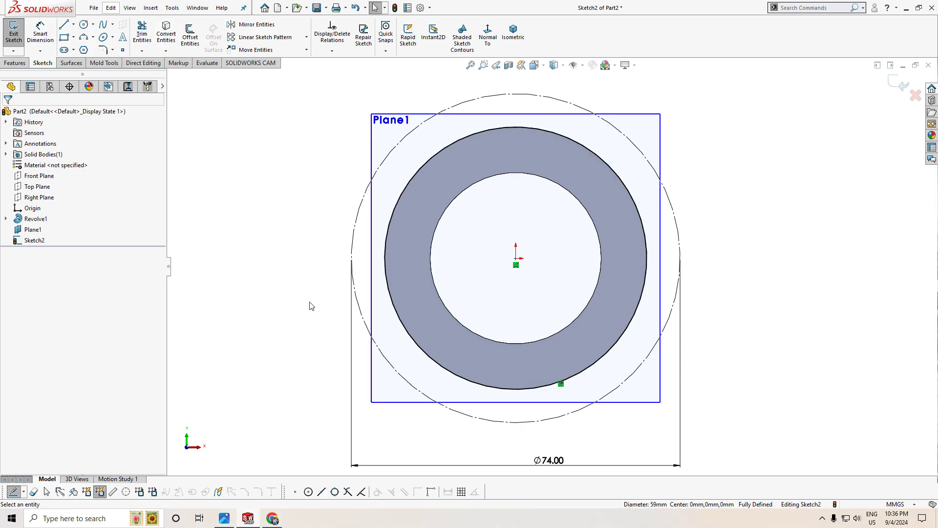
{"action": "key", "text": "f"}
{"action": "scroll", "coordinate": [553, 387], "scroll_direction": "down", "scroll_amount": 2}
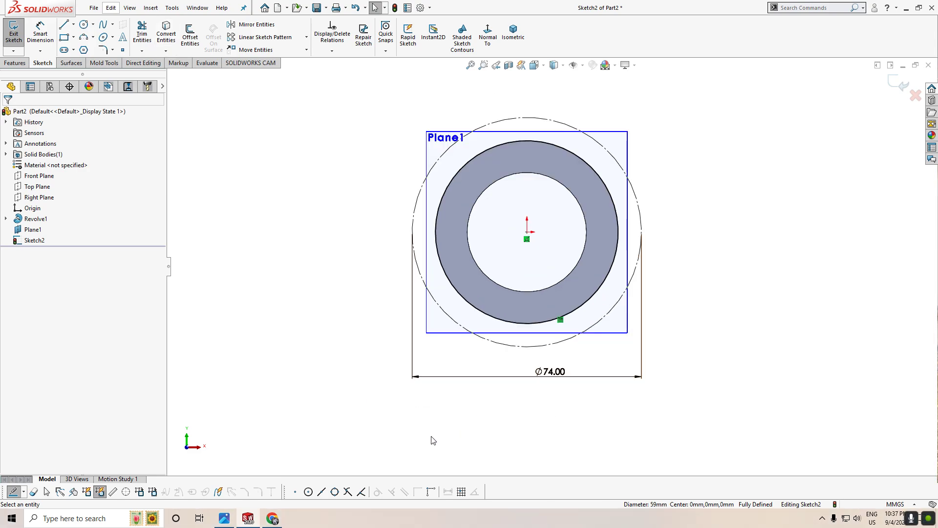
{"action": "right_click_drag", "start_coordinate": [437, 426], "coordinate": [396, 455]}
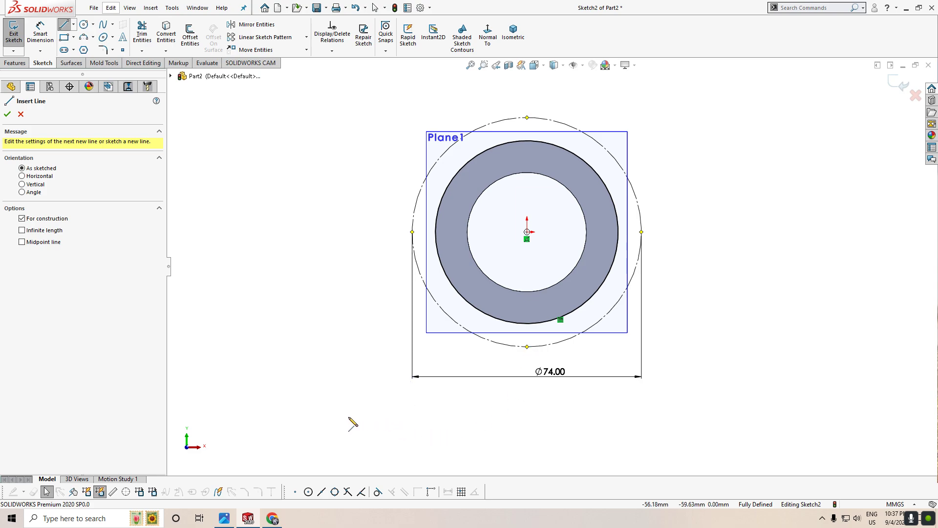
Draw a Ø7 hole circle on the construction circle's bottom point, then recheck the drawing.
{"action": "right_click_drag", "start_coordinate": [333, 417], "coordinate": [332, 457]}
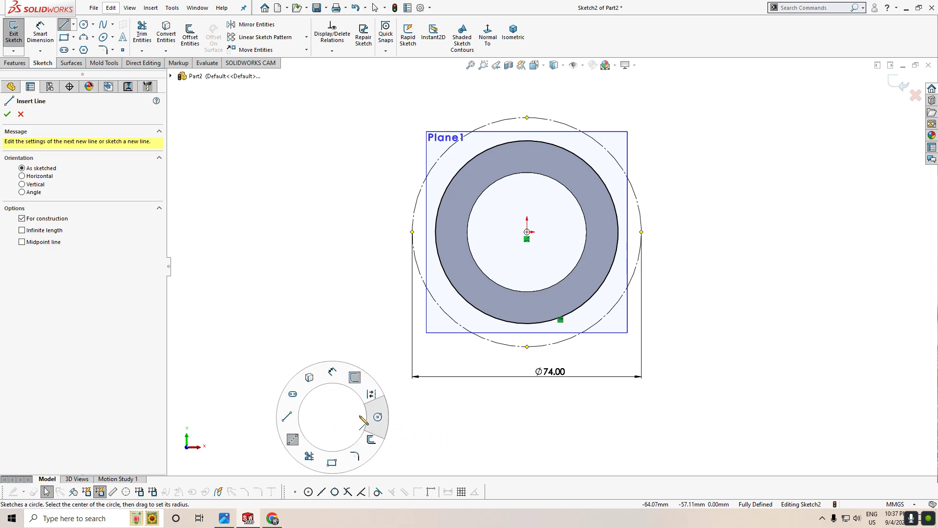
{"action": "left_click", "coordinate": [527, 346]}
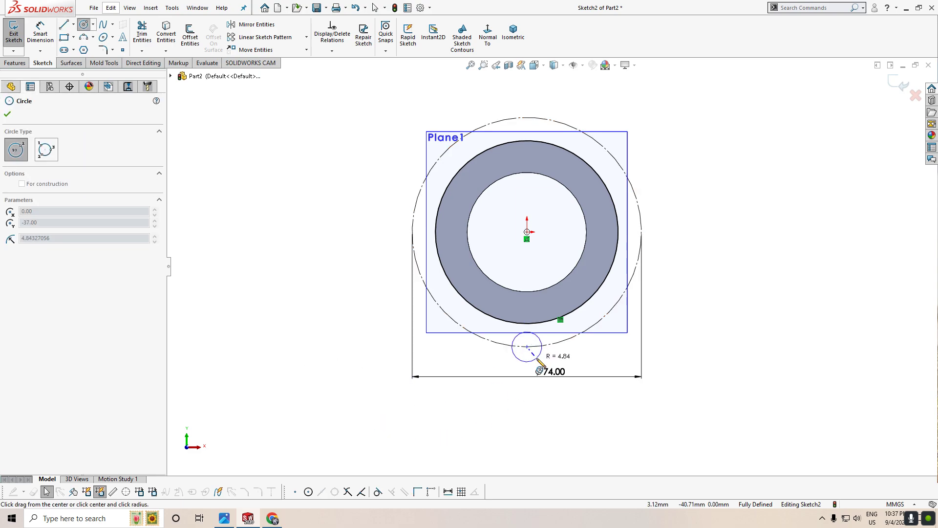
{"action": "left_click", "coordinate": [532, 362]}
{"action": "right_click_drag", "start_coordinate": [497, 449], "coordinate": [498, 432]}
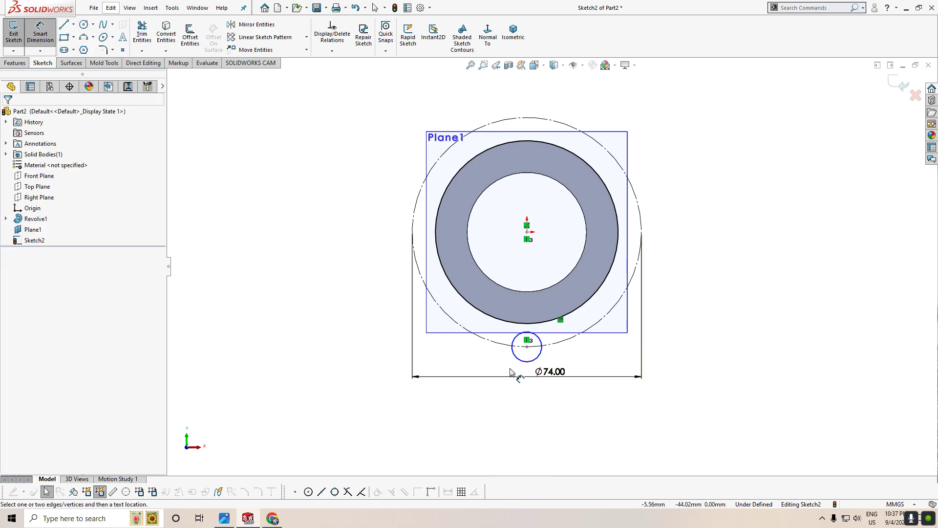
{"action": "left_click", "coordinate": [526, 362]}
{"action": "left_click", "coordinate": [653, 350]}
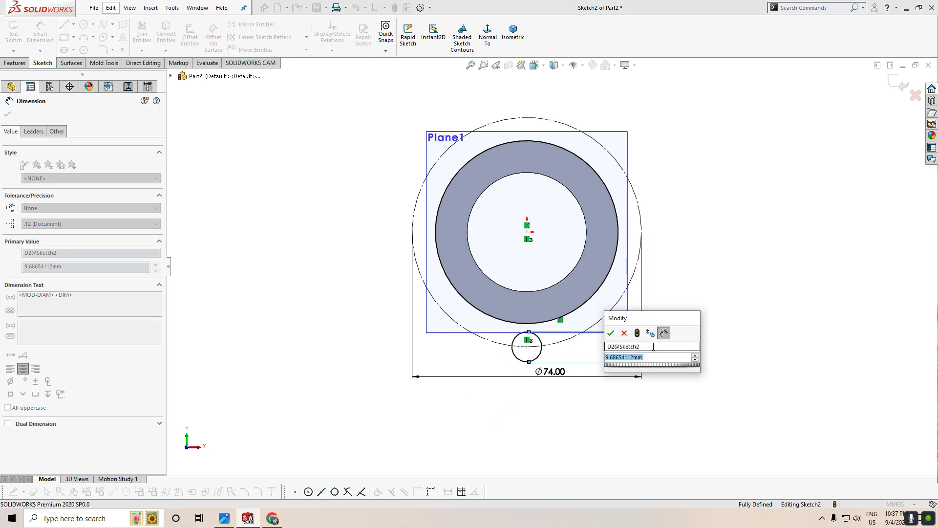
{"action": "type", "text": "7"}
{"action": "key", "text": "Return"}
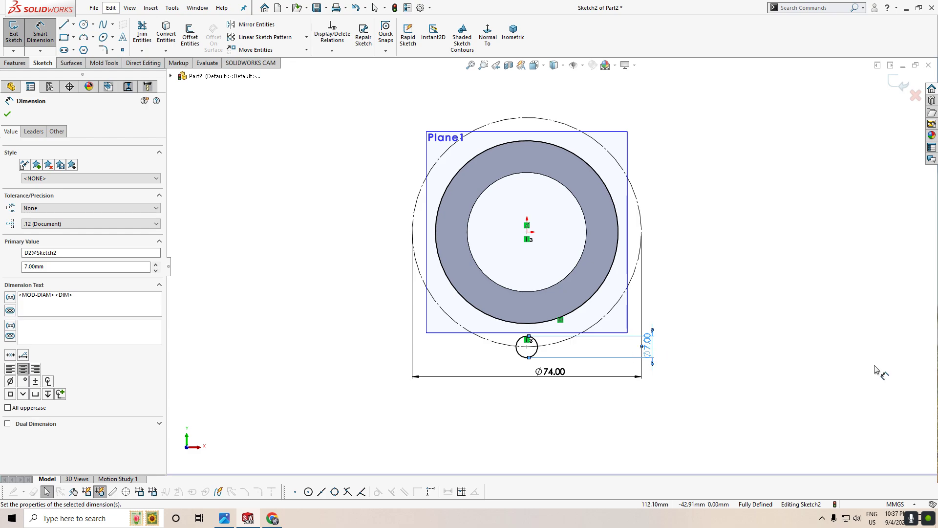
{"action": "scroll", "coordinate": [558, 389], "scroll_direction": "down", "scroll_amount": 1}
{"action": "scroll", "coordinate": [558, 390], "scroll_direction": "down", "scroll_amount": 1}
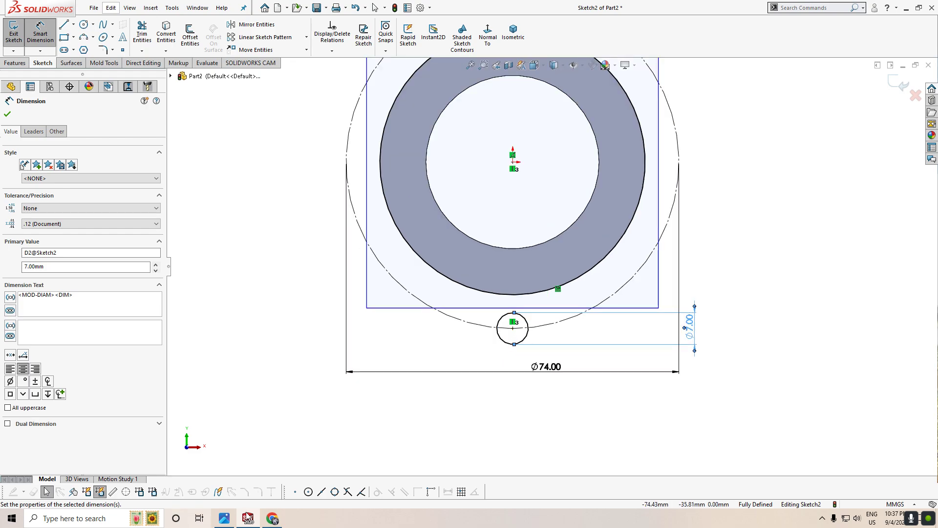
{"action": "left_click", "coordinate": [233, 521]}
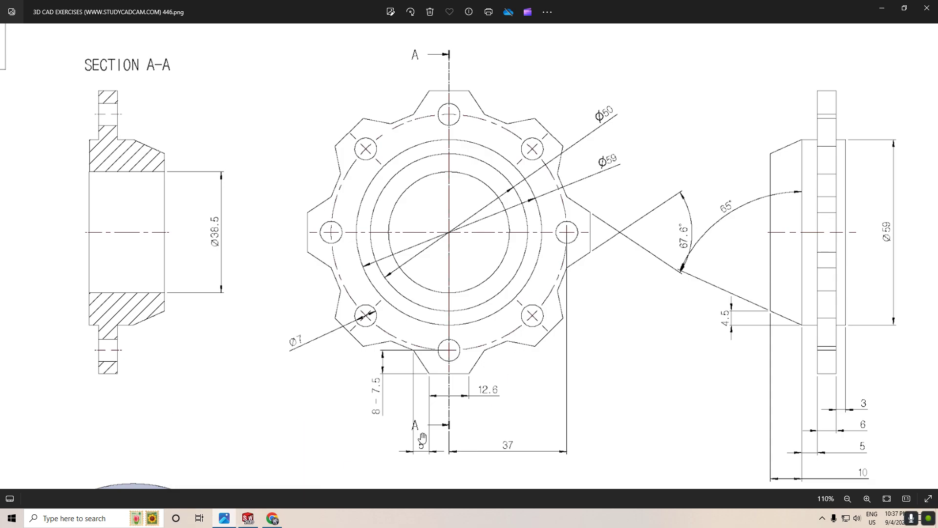
Minimise the Photos reference drawing to return to the sketch with the Ø7 hole.
{"action": "left_click", "coordinate": [224, 519]}
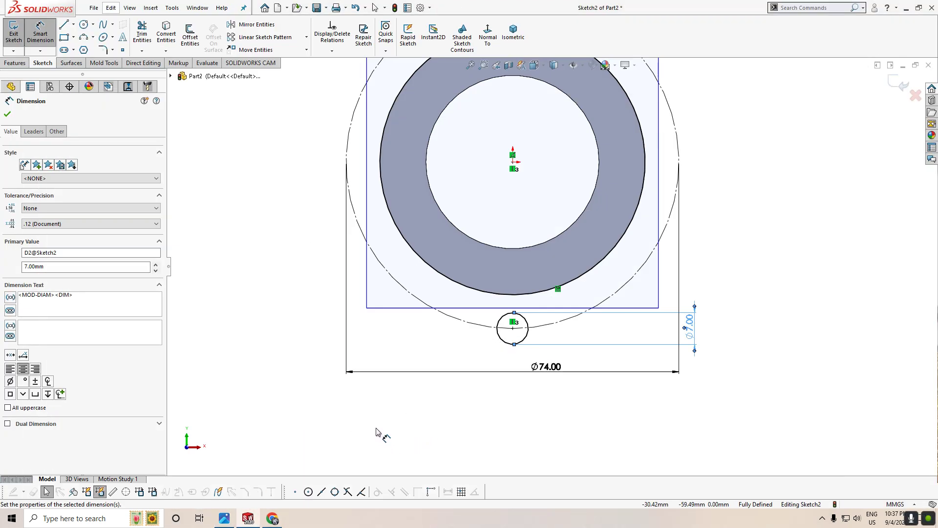
Draw a short horizontal line below the bolt hole and dimension it 12.6.
{"action": "right_click_drag", "start_coordinate": [378, 433], "coordinate": [309, 447]}
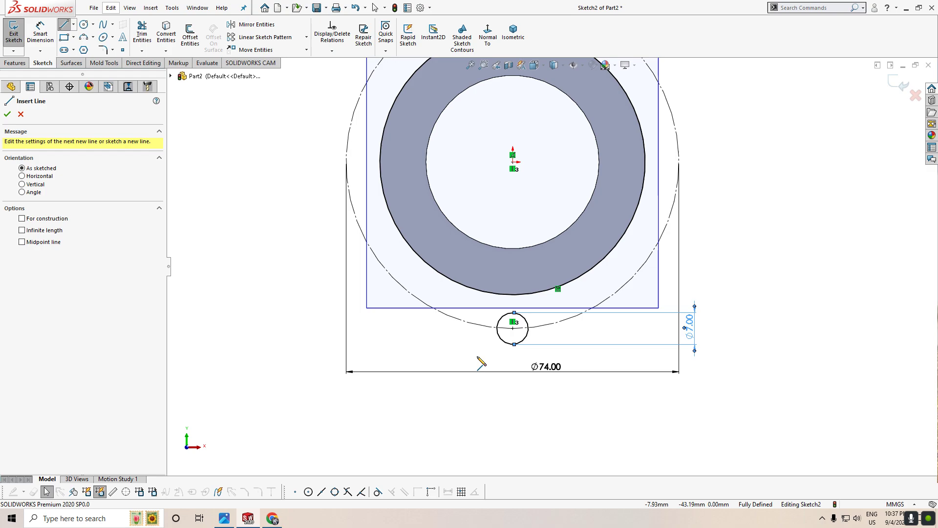
{"action": "left_click", "coordinate": [471, 386]}
{"action": "left_click", "coordinate": [556, 386]}
{"action": "key", "text": "Escape"}
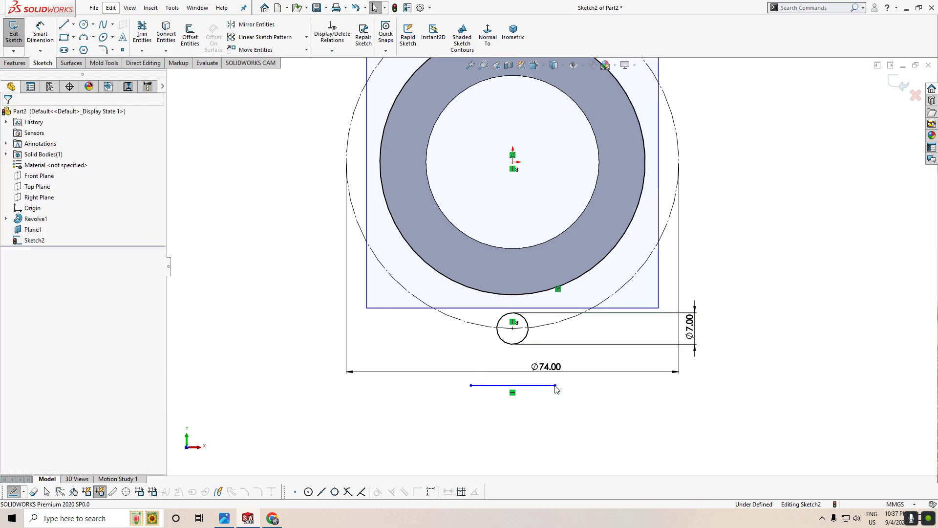
{"action": "left_click", "coordinate": [540, 386]}
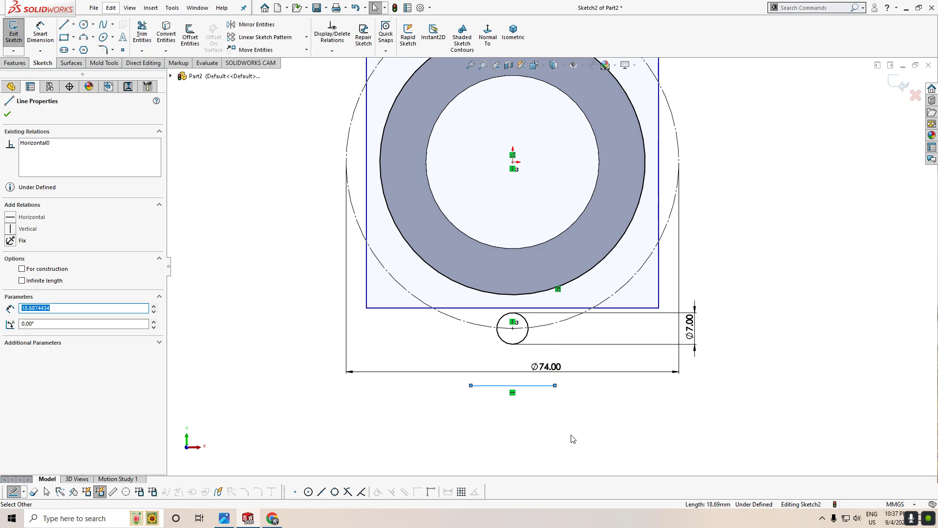
{"action": "right_click_drag", "start_coordinate": [573, 438], "coordinate": [575, 394]}
{"action": "left_click", "coordinate": [536, 386]}
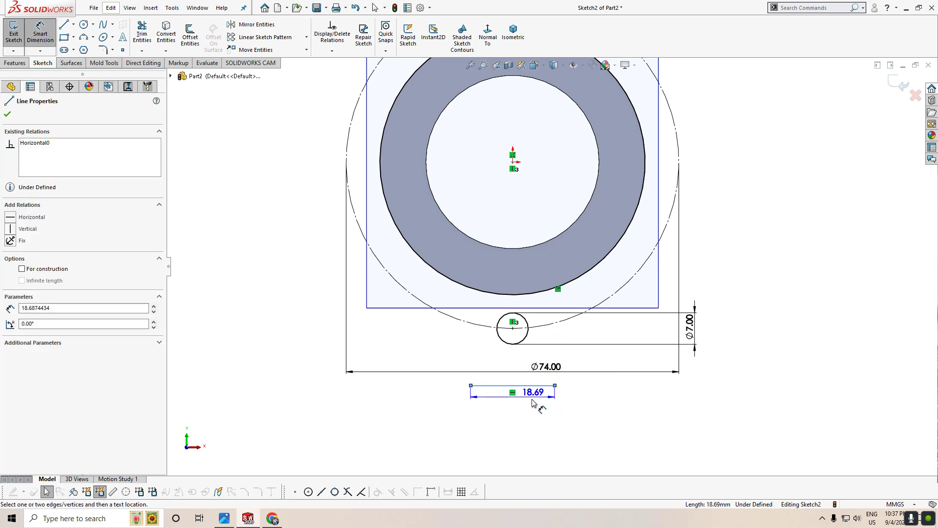
{"action": "type", "text": "12.6"}
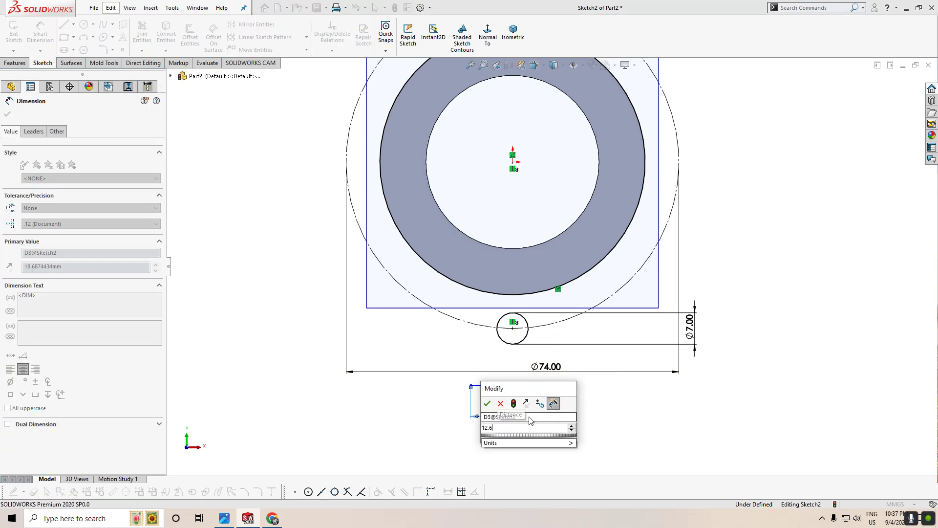
{"action": "key", "text": "Return"}
{"action": "key", "text": "Escape"}
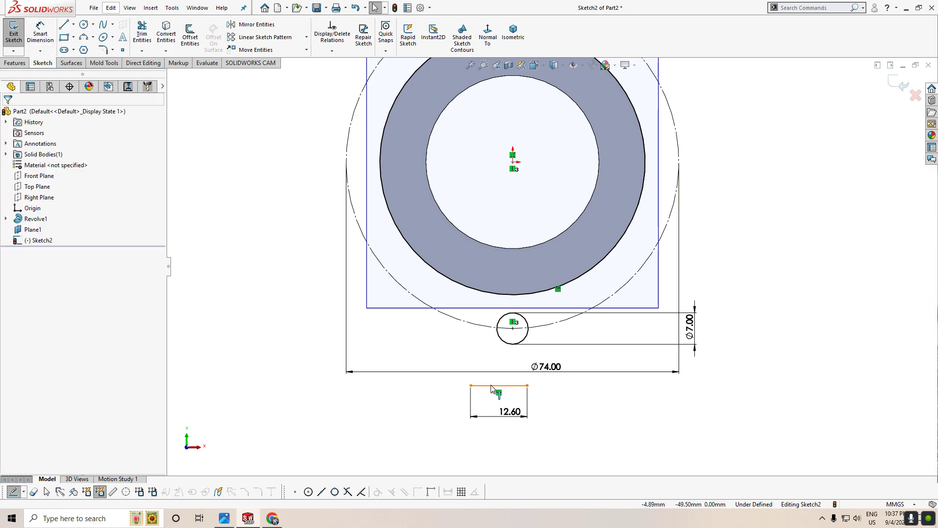
Centre the line under the origin with a Vertical relation between its midpoint and the origin.
{"action": "left_click", "coordinate": [498, 386]}
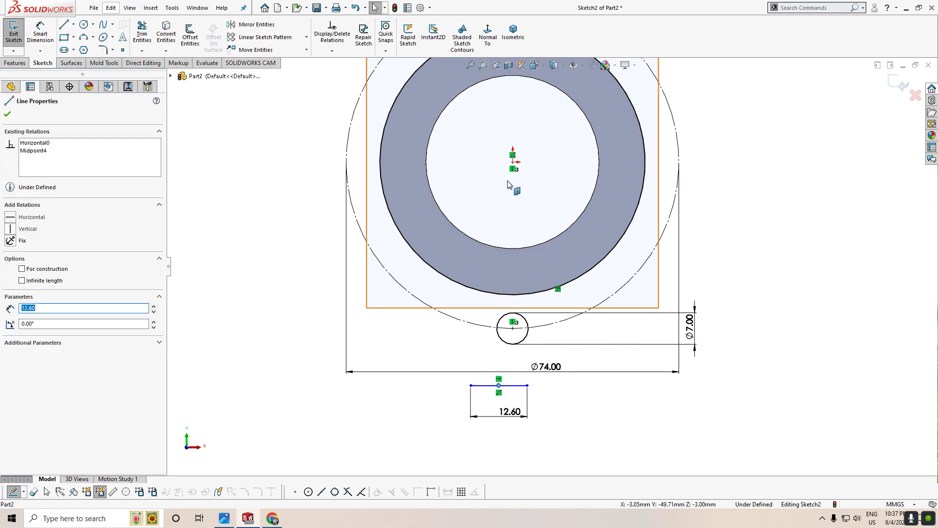
{"action": "left_click", "coordinate": [514, 165], "text": "ctrl"}
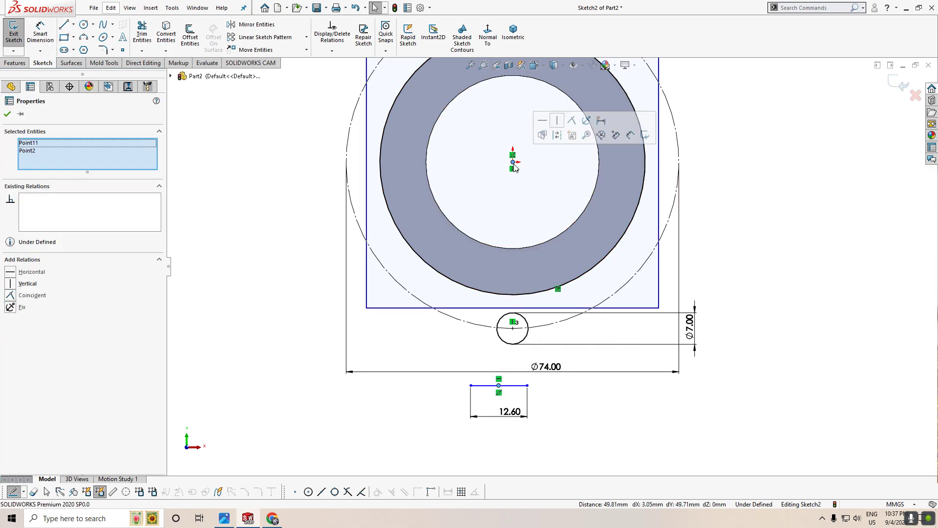
{"action": "left_click", "coordinate": [558, 120]}
{"action": "left_click", "coordinate": [11, 114]}
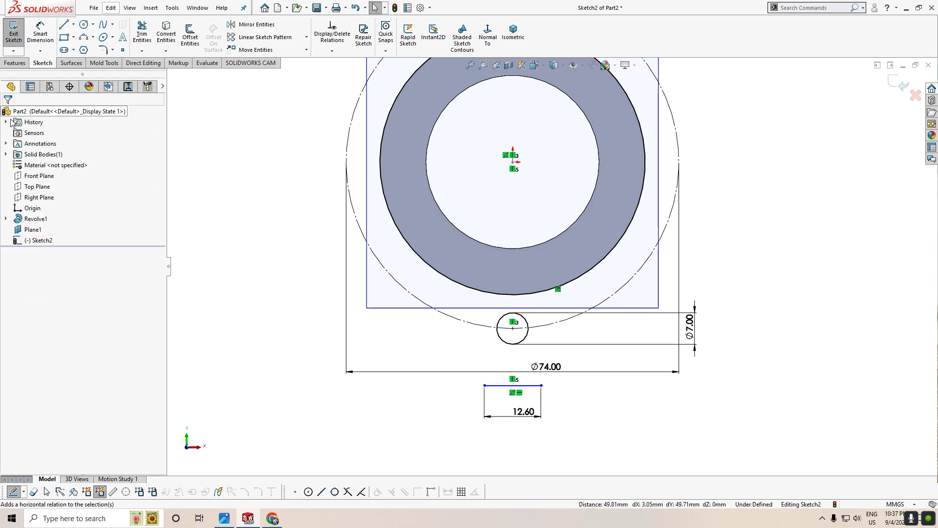
{"action": "left_click", "coordinate": [224, 518]}
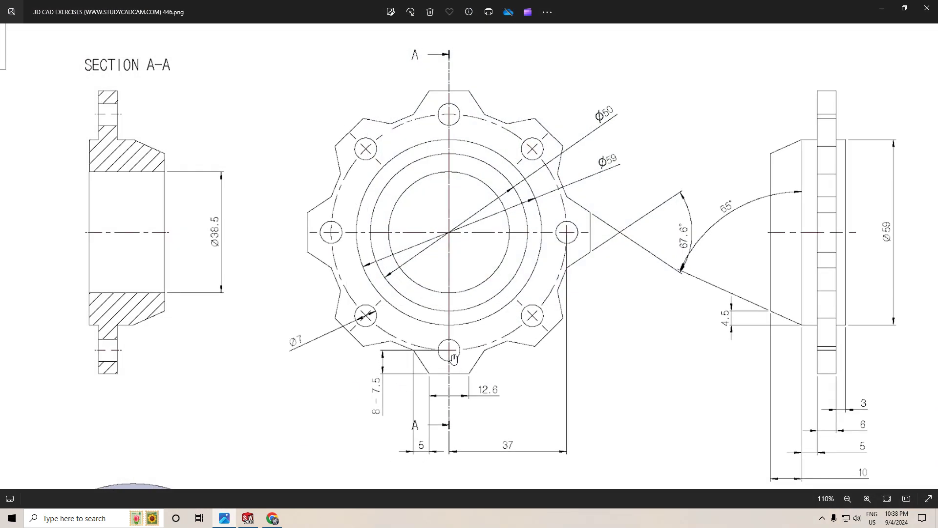
Dimension the hole centre to the 12.60 line as 7.5.
{"action": "left_click", "coordinate": [247, 518]}
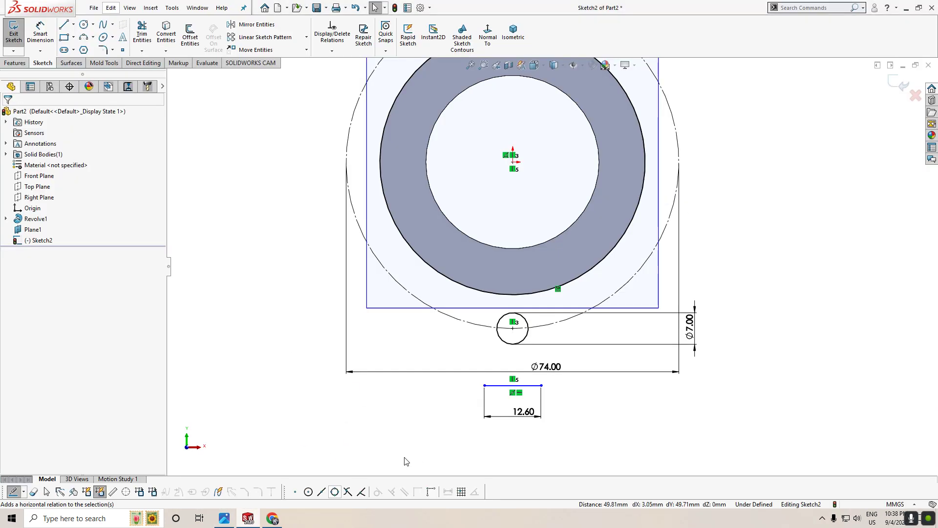
{"action": "right_click_drag", "start_coordinate": [375, 448], "coordinate": [380, 386]}
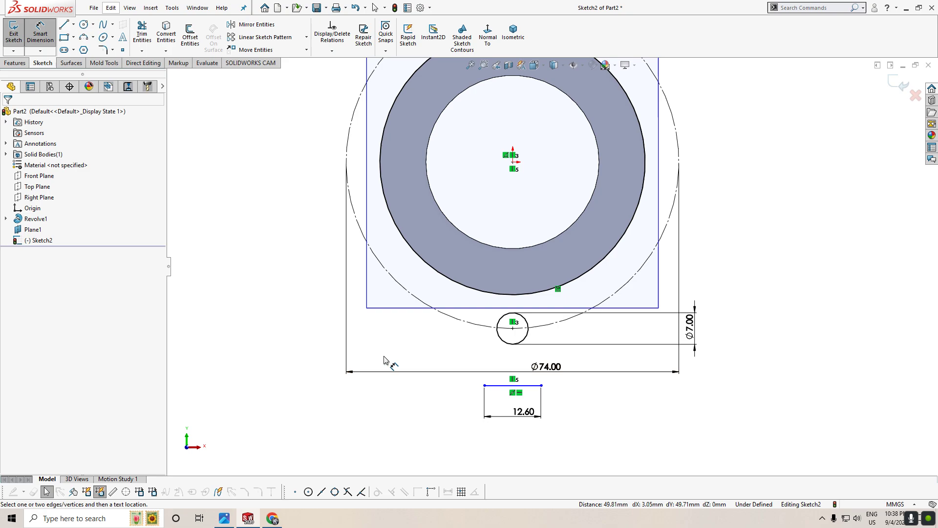
{"action": "left_click", "coordinate": [513, 328]}
{"action": "left_click", "coordinate": [510, 386]}
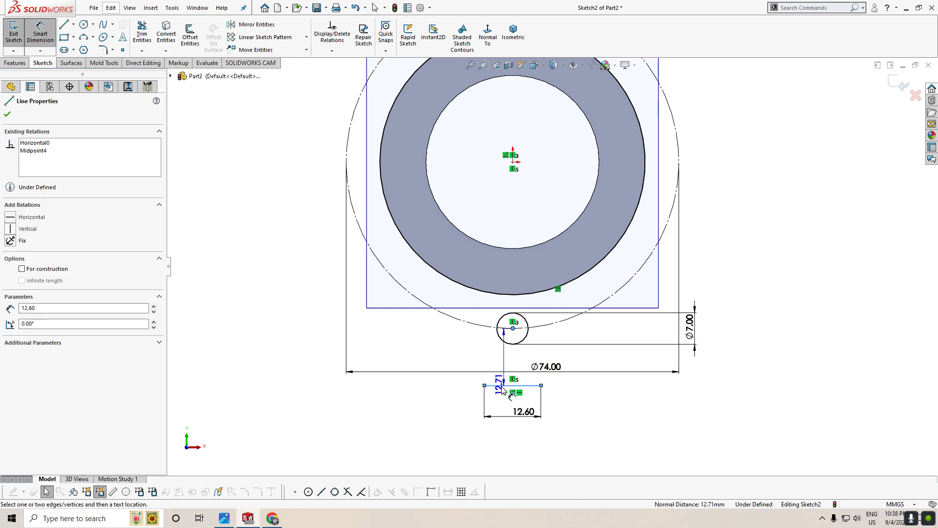
{"action": "left_click", "coordinate": [437, 362]}
{"action": "type", "text": "7.5"}
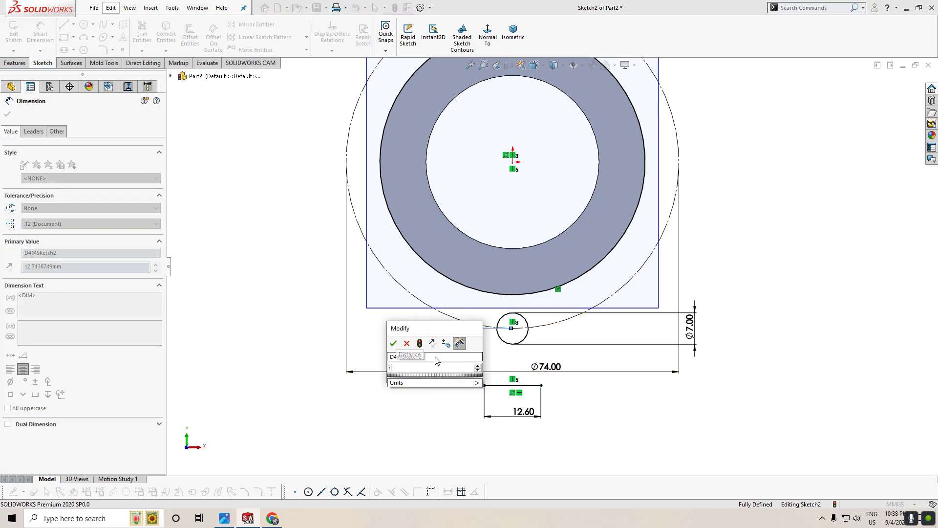
{"action": "key", "text": "Return"}
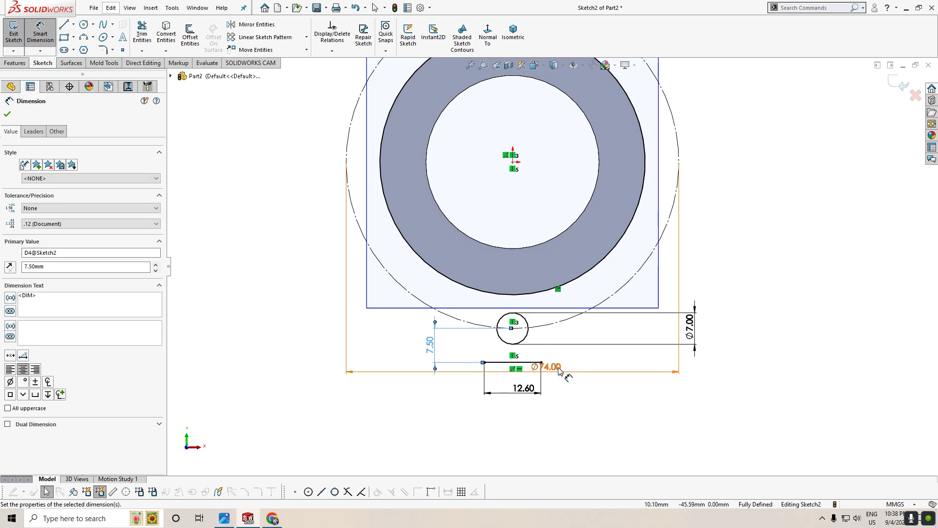
{"action": "scroll", "coordinate": [559, 389], "scroll_direction": "down", "scroll_amount": 1}
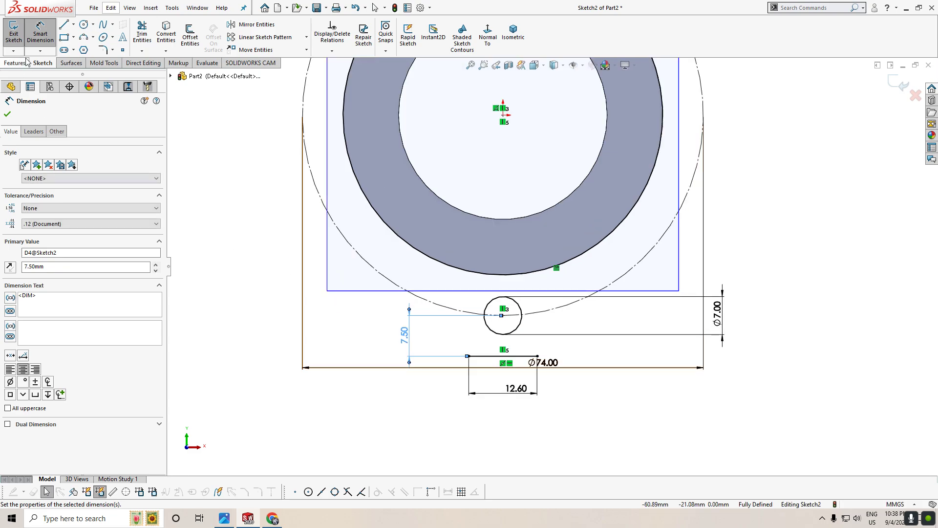
Draw a slanted line rising from the 12.60 line's left end to the bolt circle.
{"action": "left_click", "coordinate": [64, 25]}
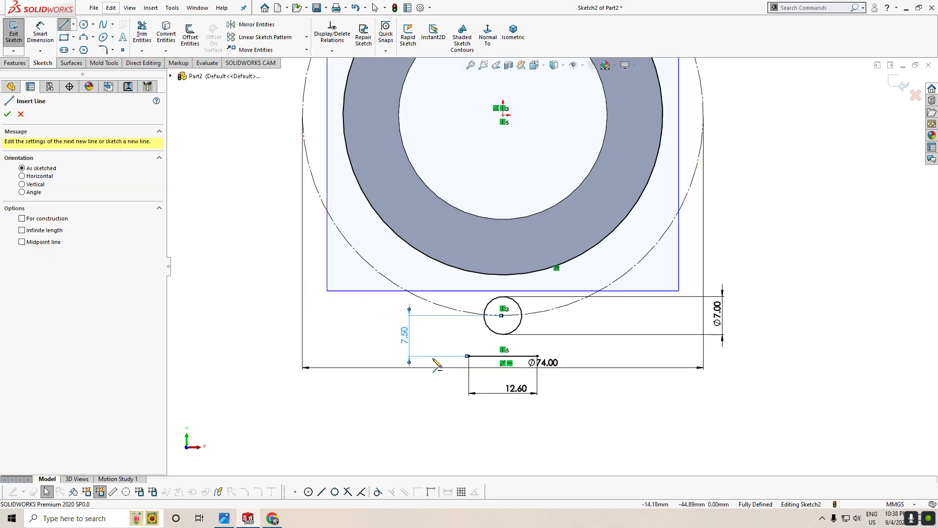
{"action": "left_click", "coordinate": [469, 356]}
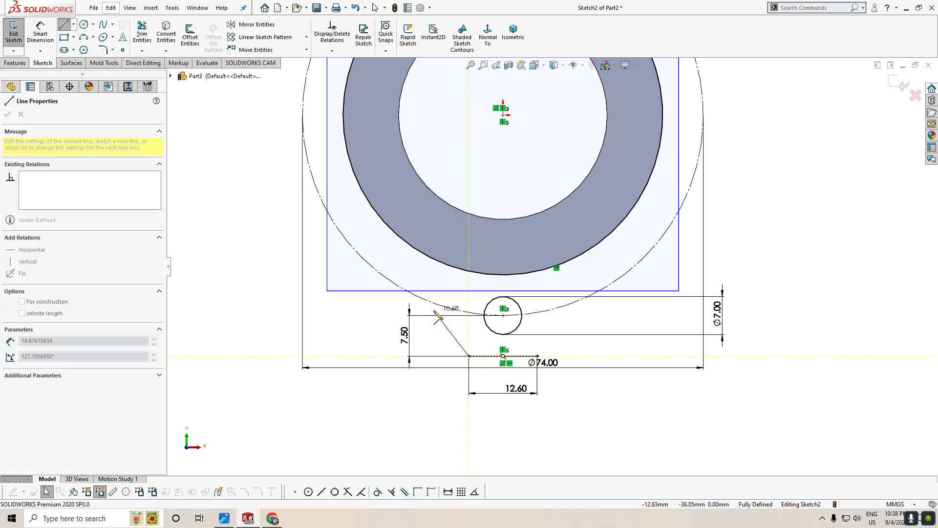
{"action": "right_click", "coordinate": [402, 442]}
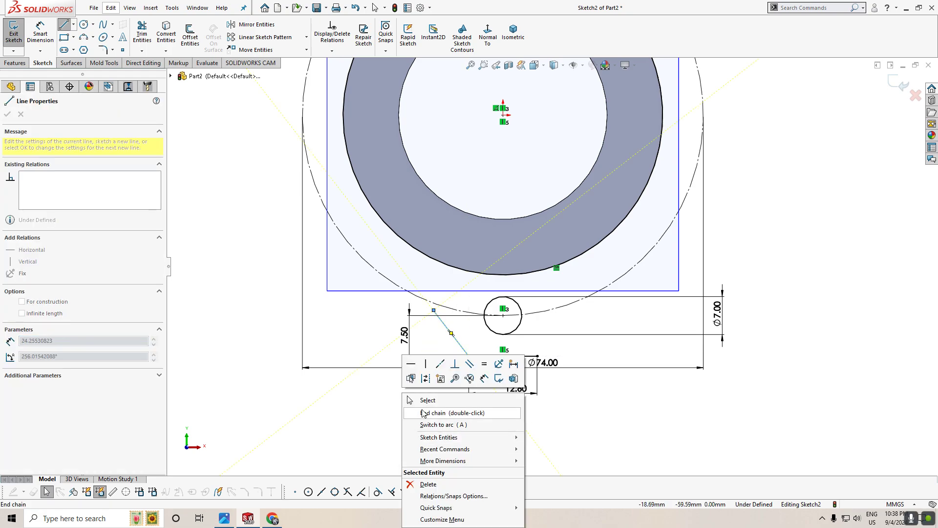
{"action": "left_click", "coordinate": [424, 401]}
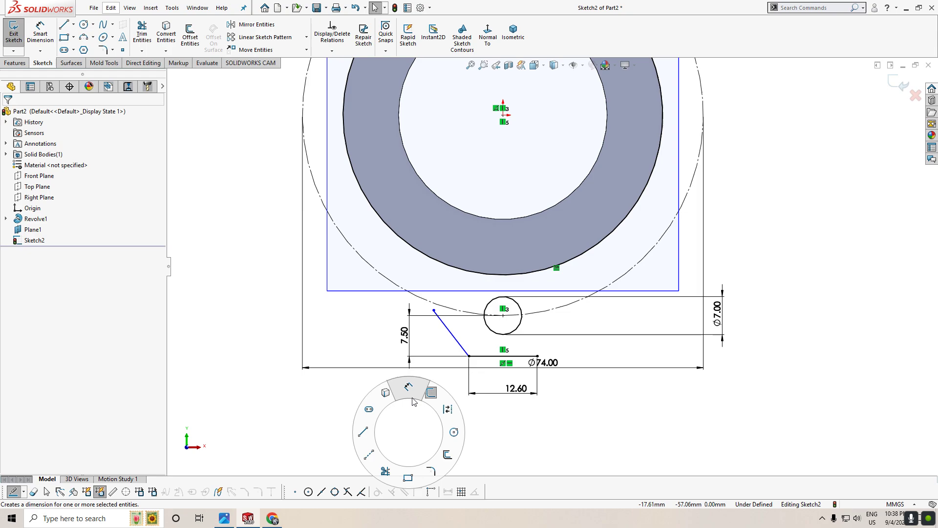
Dimension the slanted line's horizontal offset as 5.
{"action": "right_click_drag", "start_coordinate": [412, 419], "coordinate": [414, 381]}
{"action": "left_click", "coordinate": [434, 310]}
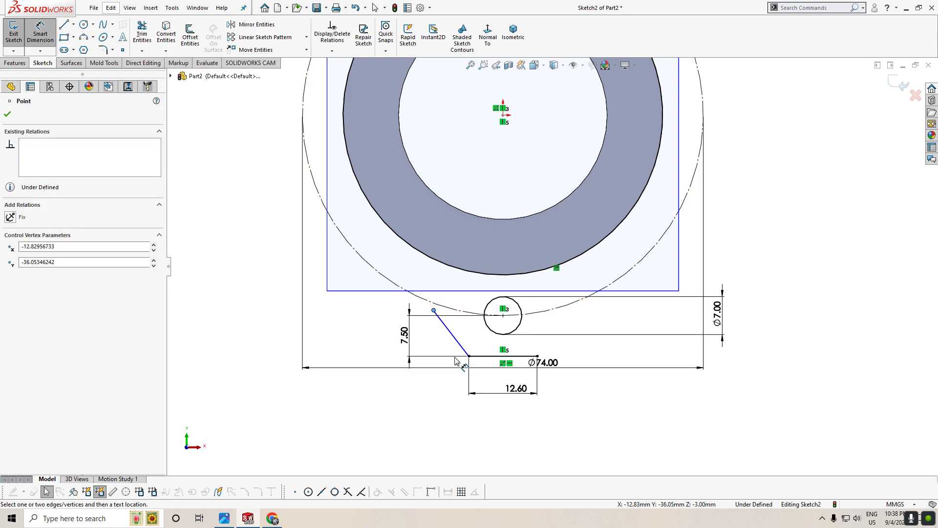
{"action": "left_click", "coordinate": [469, 357]}
{"action": "left_click", "coordinate": [464, 430]}
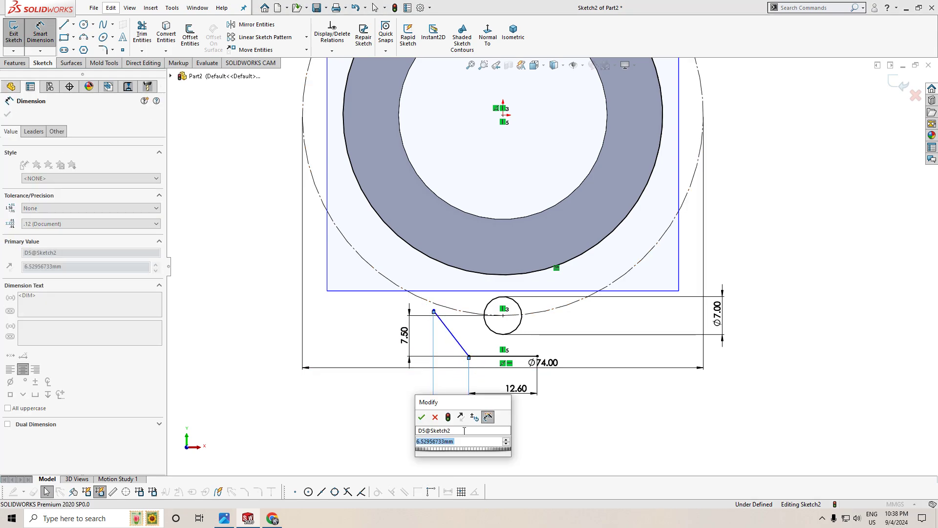
{"action": "type", "text": "5"}
{"action": "key", "text": "Return"}
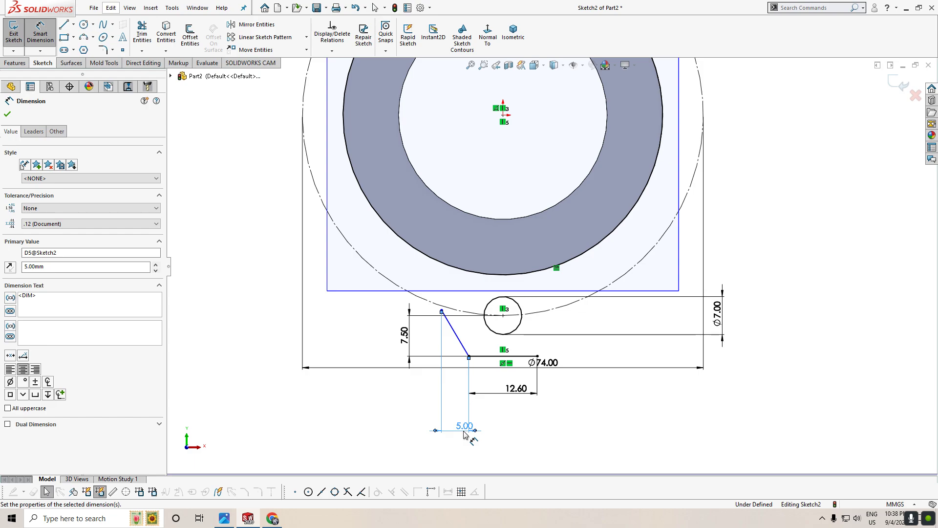
{"action": "scroll", "coordinate": [552, 321], "scroll_direction": "down", "scroll_amount": 2}
{"action": "scroll", "coordinate": [547, 342], "scroll_direction": "up", "scroll_amount": 3}
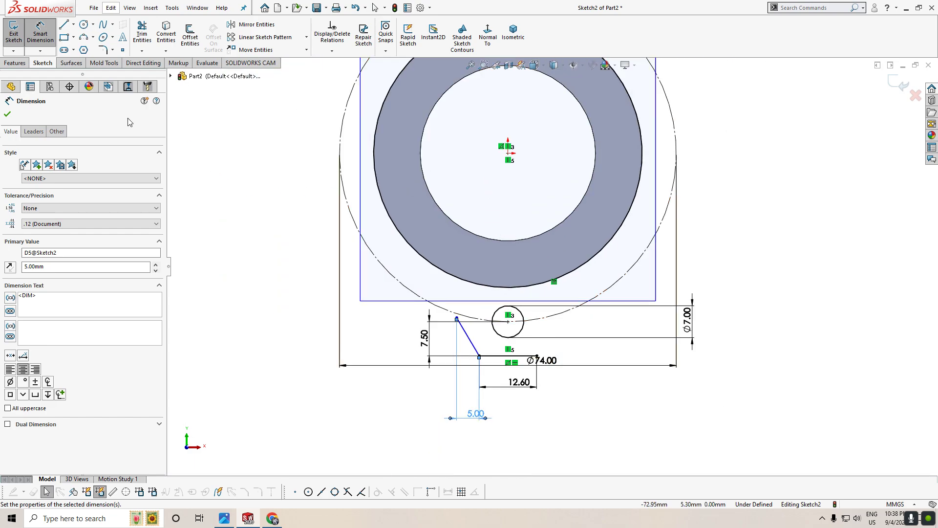
{"action": "left_click", "coordinate": [7, 115]}
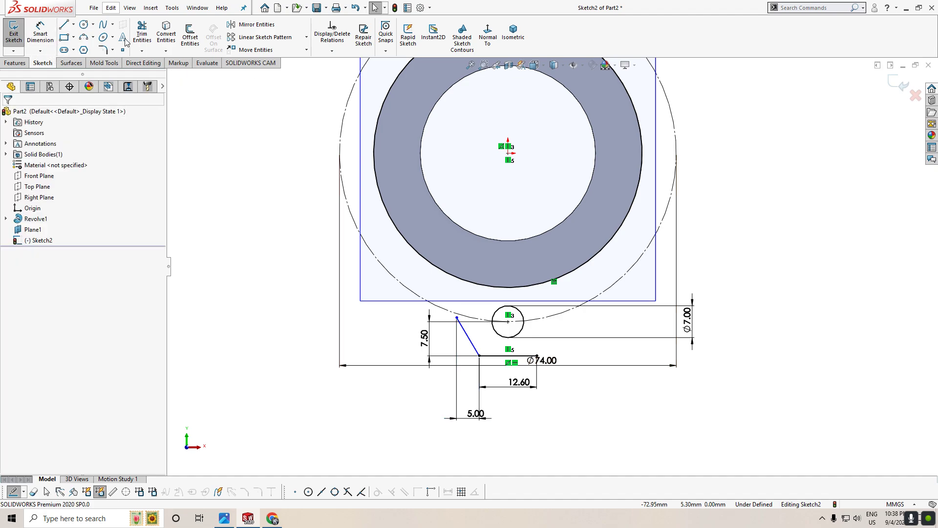
{"action": "right_click_drag", "start_coordinate": [238, 229], "coordinate": [207, 264]}
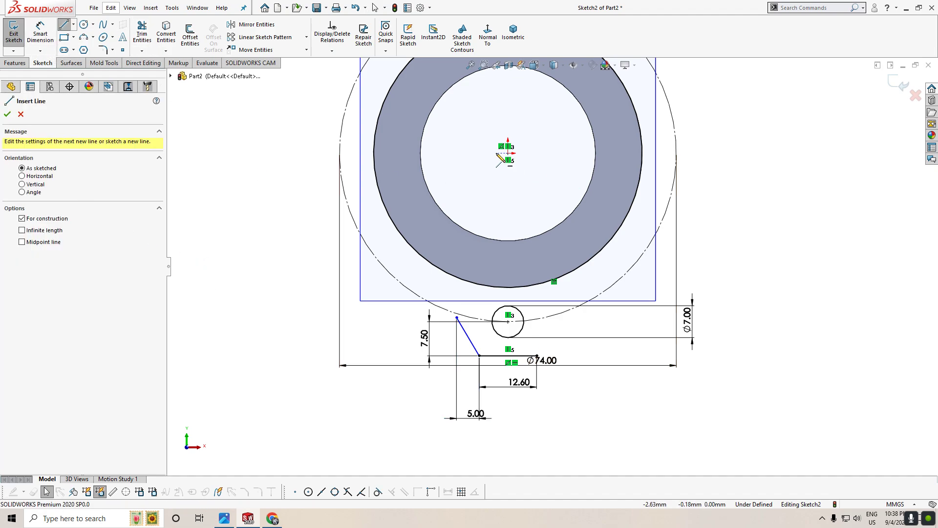
Draw a vertical centreline downward from the origin.
{"action": "left_click", "coordinate": [508, 153]}
{"action": "left_click", "coordinate": [508, 208]}
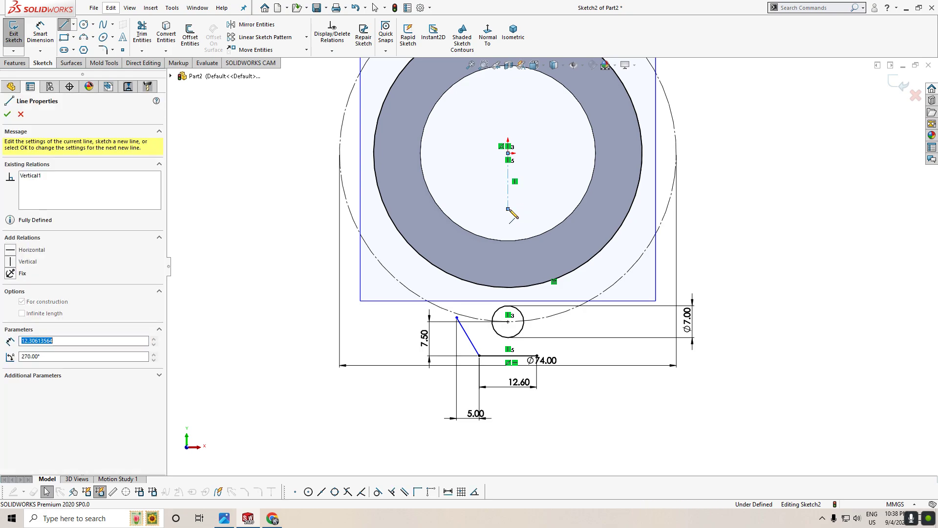
{"action": "right_click", "coordinate": [760, 254]}
{"action": "left_click", "coordinate": [784, 263]}
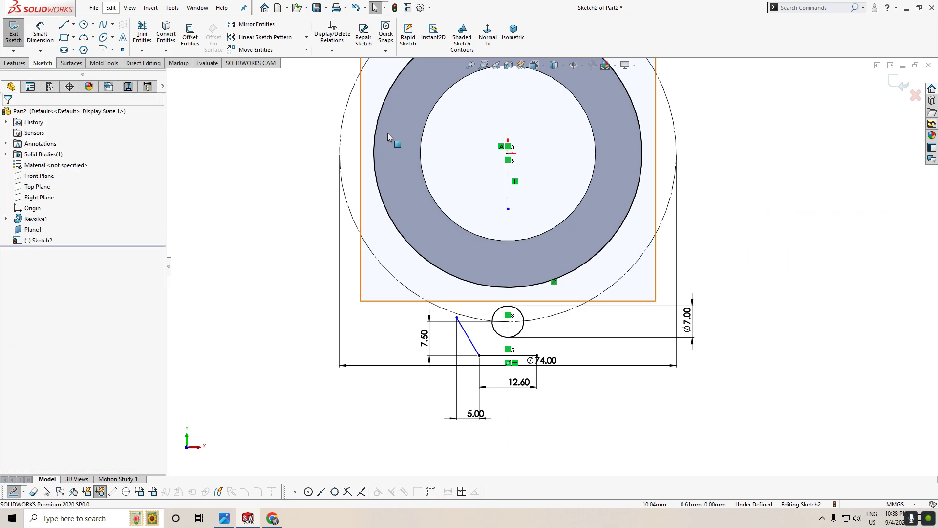
Mirror the slanted line about the vertical centreline to create the matching right-side line.
{"action": "left_click", "coordinate": [252, 24]}
{"action": "left_click", "coordinate": [471, 339]}
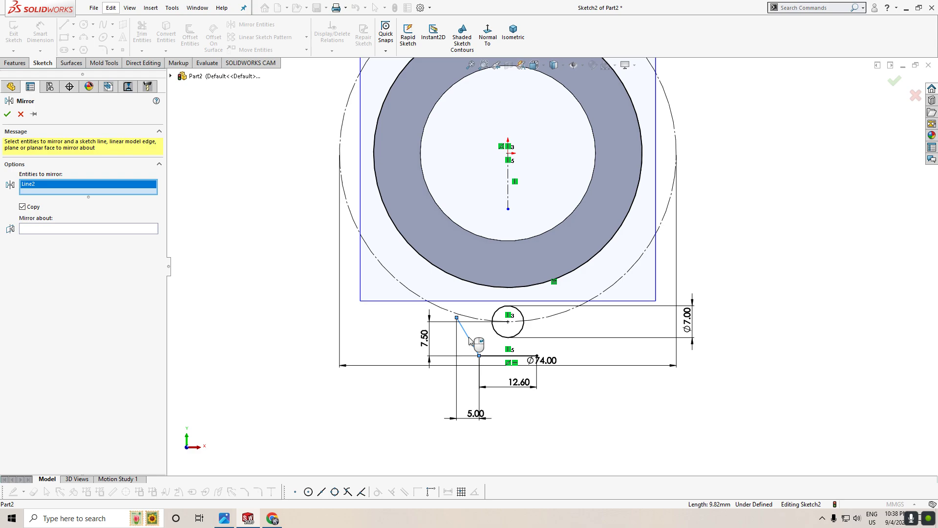
{"action": "left_click", "coordinate": [96, 230]}
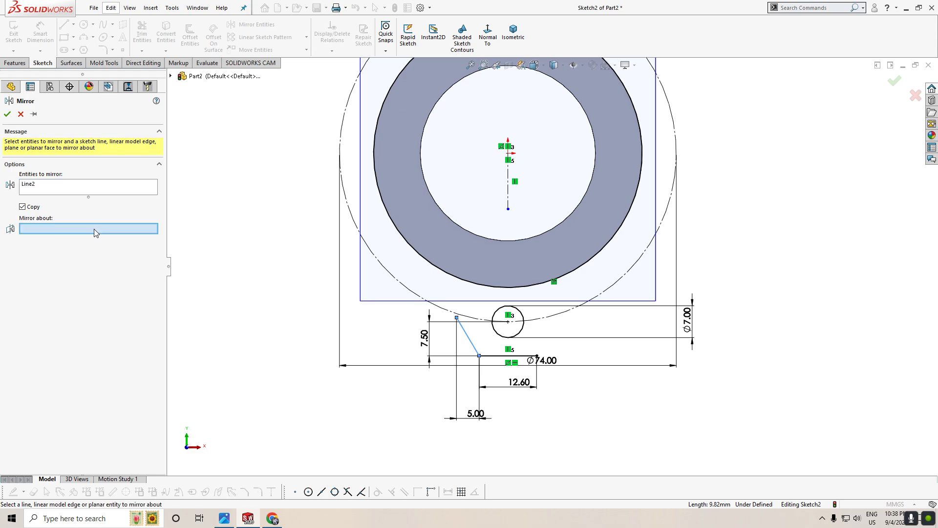
{"action": "left_click", "coordinate": [508, 185]}
{"action": "left_click", "coordinate": [8, 114]}
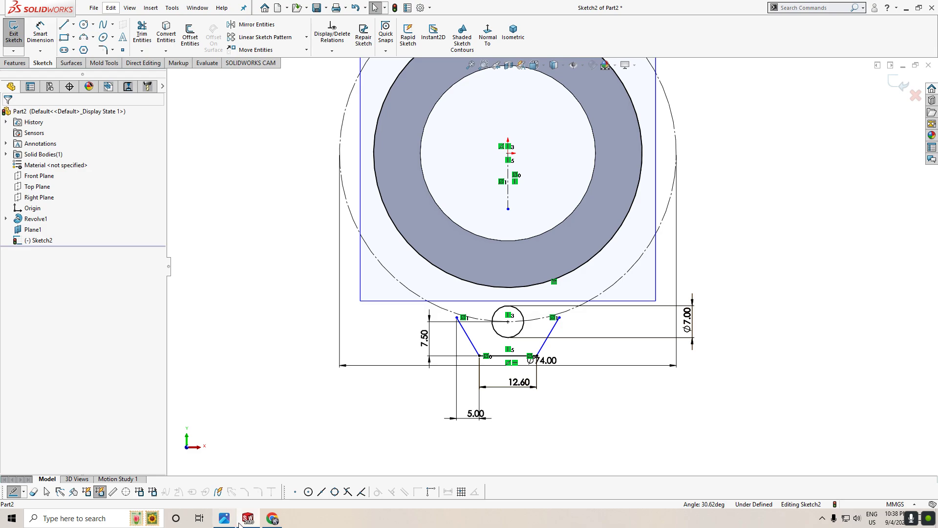
{"action": "mouse_move", "coordinate": [224, 518]}
{"action": "left_click", "coordinate": [249, 460]}
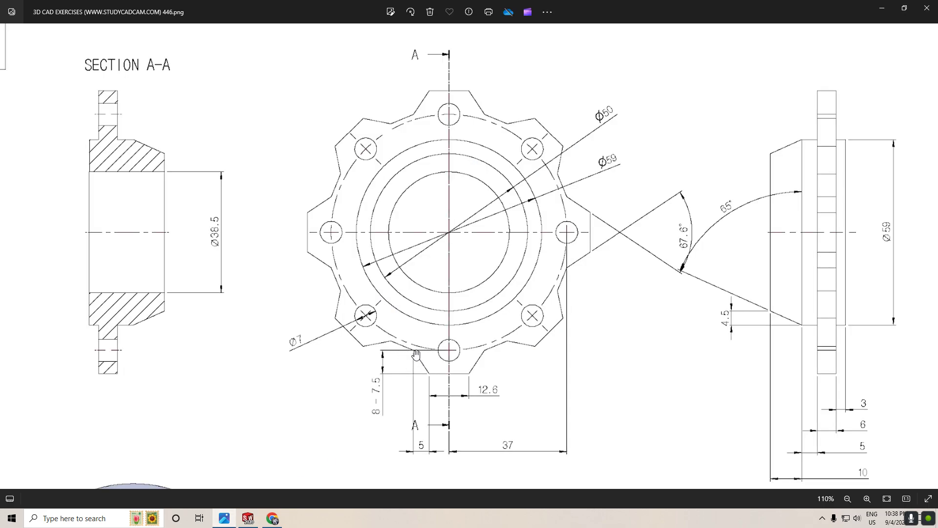
{"action": "left_click", "coordinate": [248, 519]}
Add a 36.05 mm vertical dimension from the origin to the lobe's top corner.
{"action": "scroll", "coordinate": [602, 228], "scroll_direction": "up", "scroll_amount": 2}
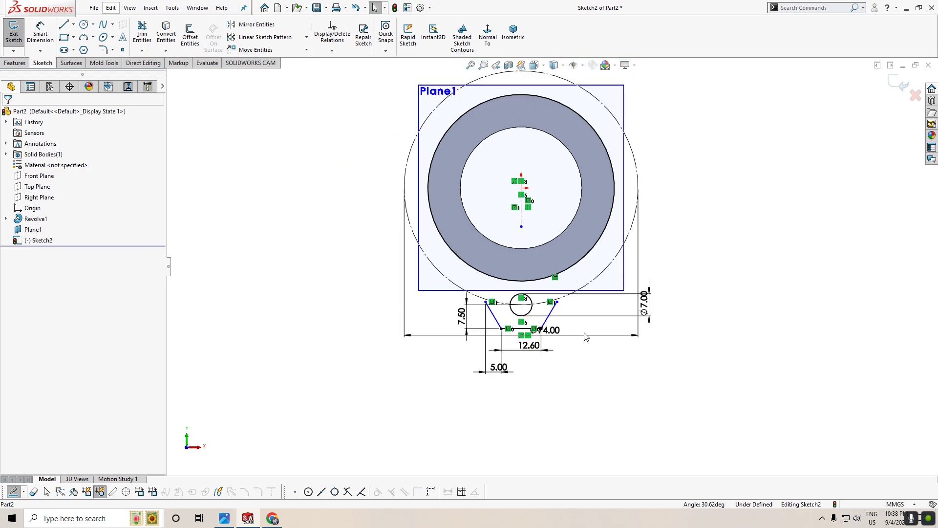
{"action": "scroll", "coordinate": [602, 229], "scroll_direction": "down", "scroll_amount": 2}
{"action": "right_click_drag", "start_coordinate": [266, 337], "coordinate": [268, 316]}
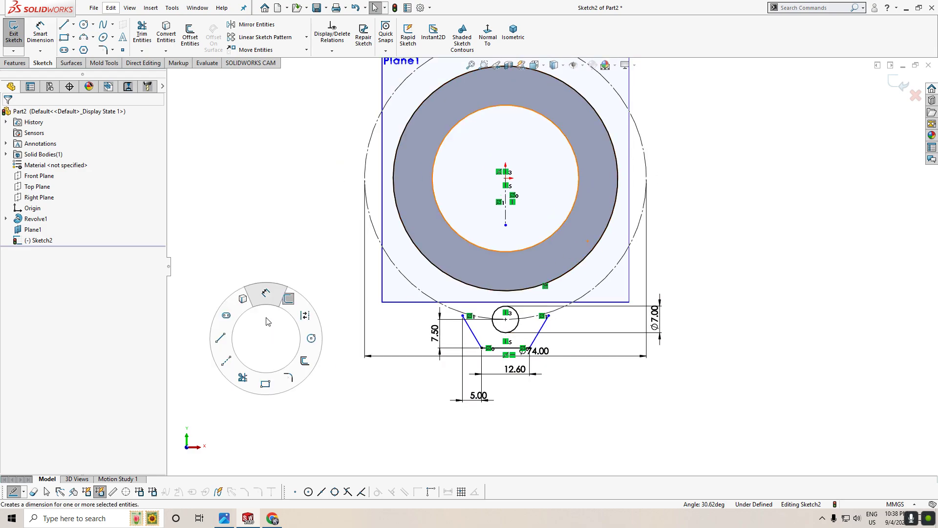
{"action": "left_click", "coordinate": [505, 178]}
{"action": "left_click", "coordinate": [548, 315]}
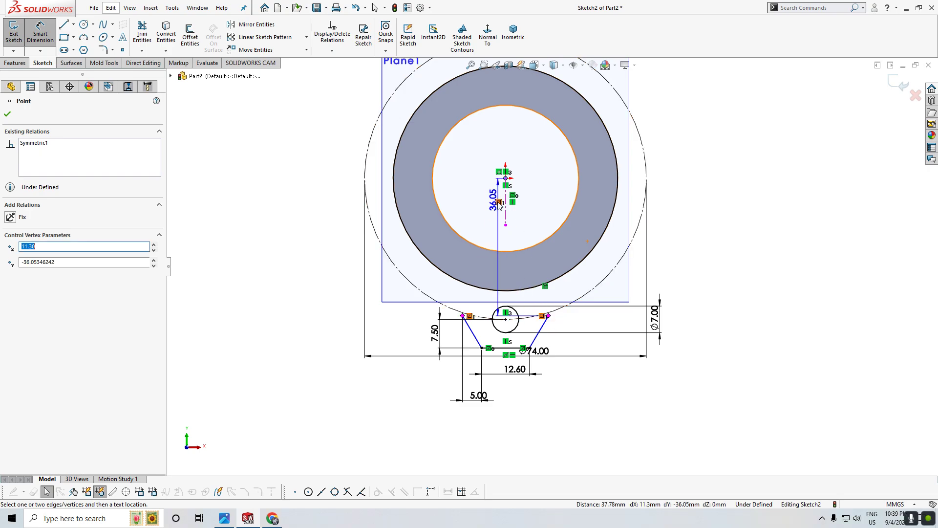
{"action": "left_click", "coordinate": [479, 224]}
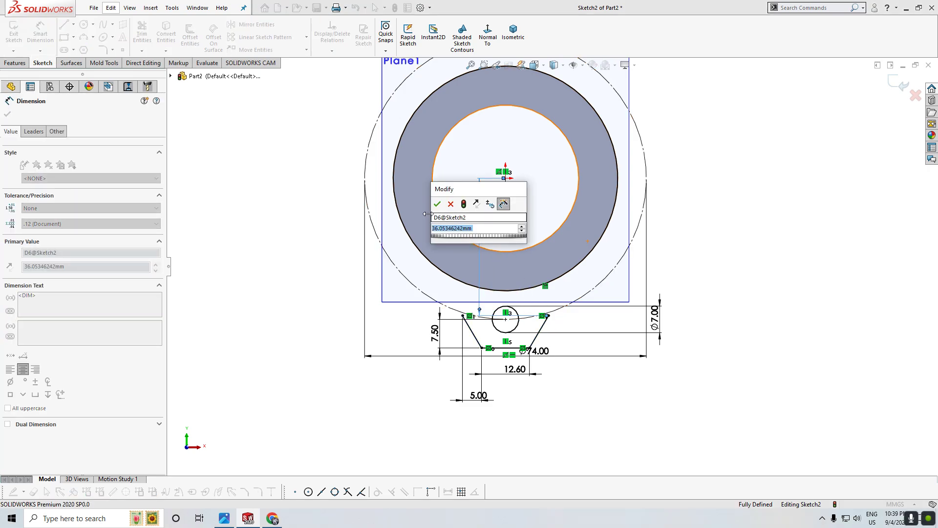
{"action": "left_click", "coordinate": [437, 204]}
{"action": "scroll", "coordinate": [562, 387], "scroll_direction": "down", "scroll_amount": 2}
{"action": "scroll", "coordinate": [561, 387], "scroll_direction": "up", "scroll_amount": 3}
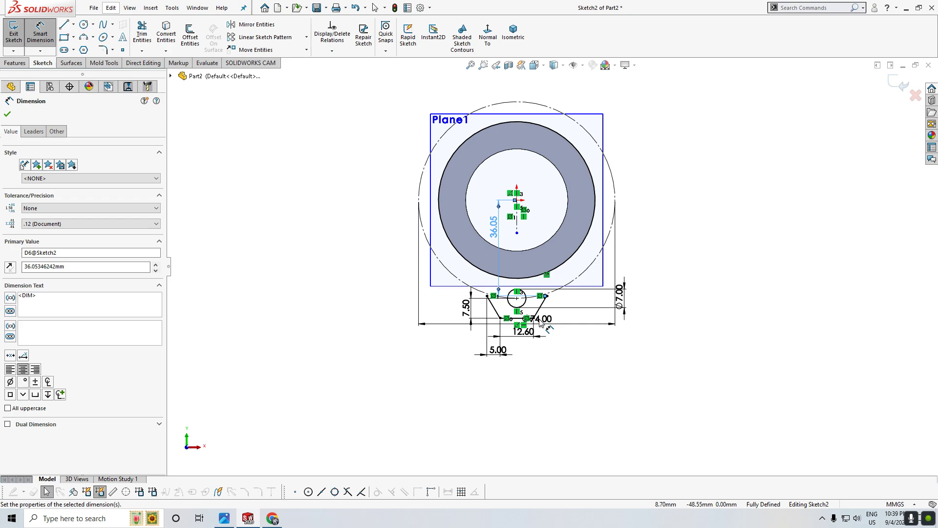
{"action": "left_click", "coordinate": [8, 112]}
{"action": "scroll", "coordinate": [602, 225], "scroll_direction": "down", "scroll_amount": 1}
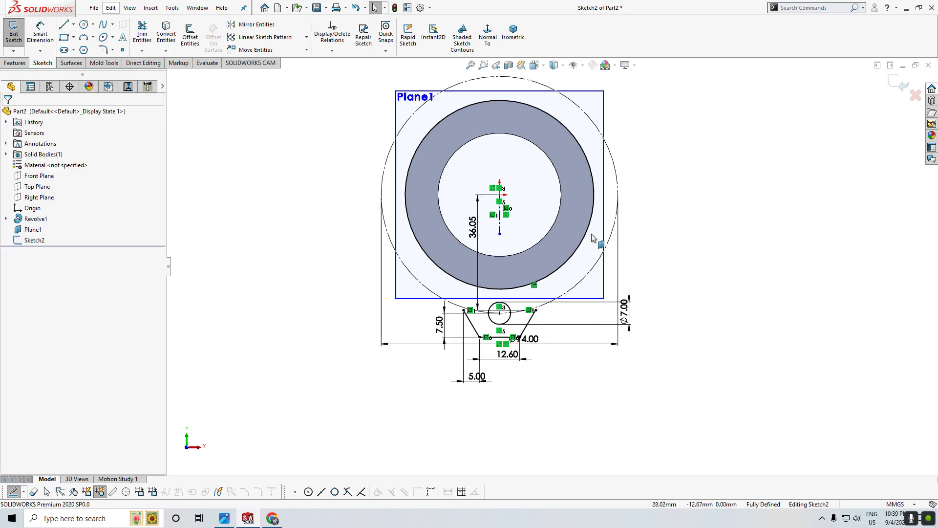
{"action": "left_click", "coordinate": [306, 37]}
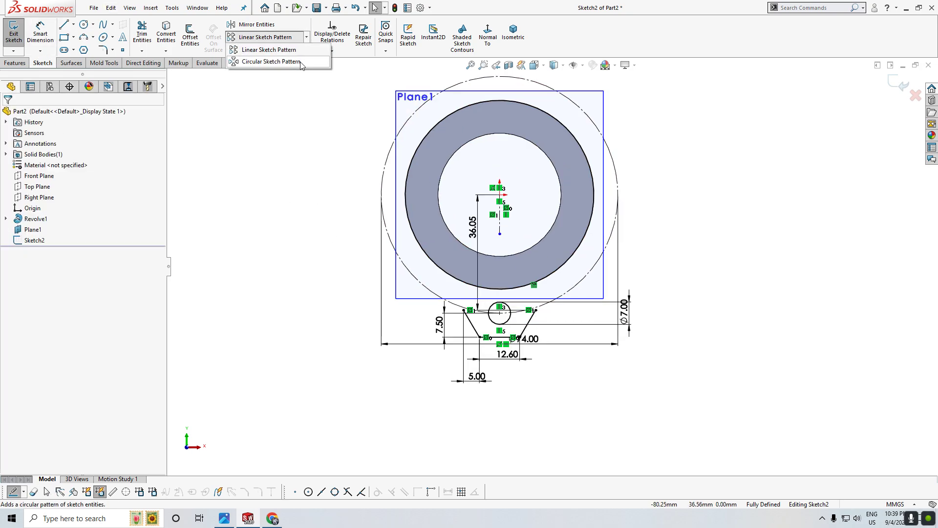
Select the three lobe lines and the Ø7 hole circle for a circular sketch pattern.
{"action": "left_click", "coordinate": [273, 59]}
{"action": "scroll", "coordinate": [625, 293], "scroll_direction": "down", "scroll_amount": 2}
{"action": "scroll", "coordinate": [585, 311], "scroll_direction": "down", "scroll_amount": 2}
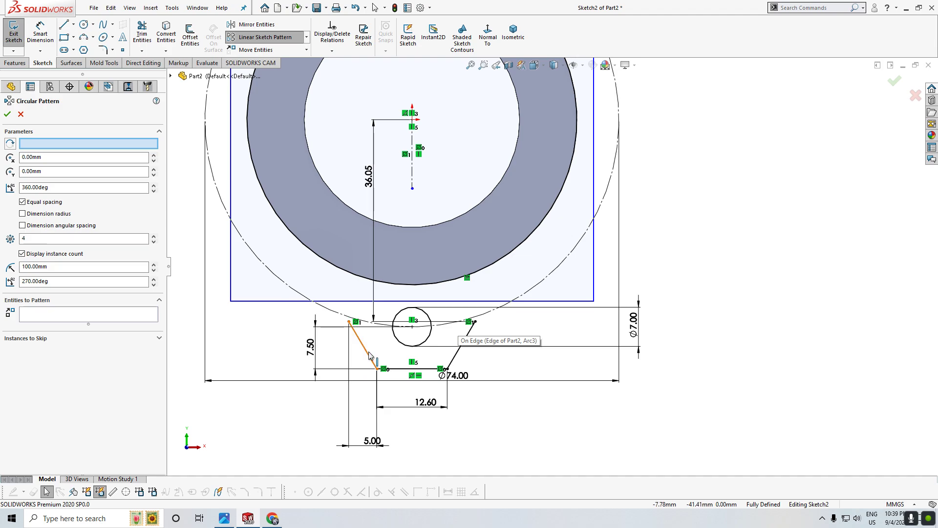
{"action": "left_click", "coordinate": [369, 355]}
{"action": "left_click", "coordinate": [416, 370]}
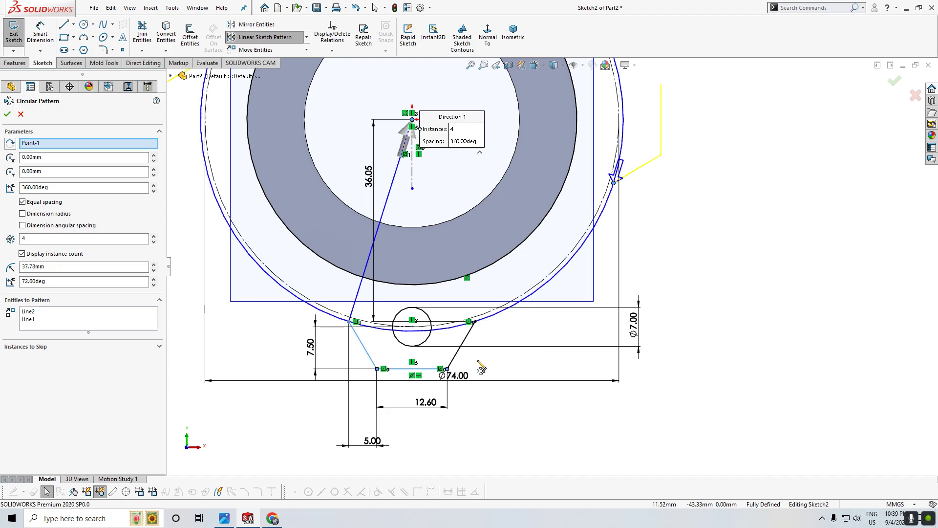
{"action": "left_click", "coordinate": [462, 345]}
{"action": "key", "text": "z"}
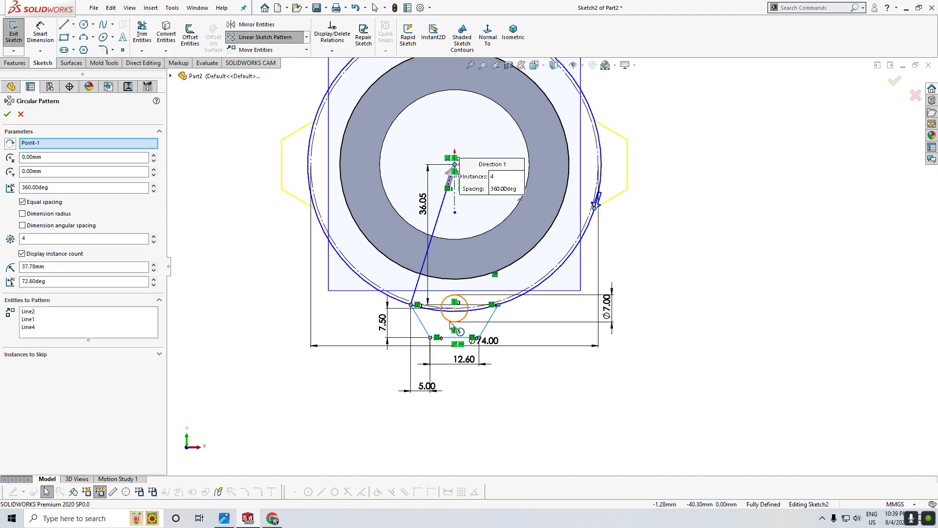
{"action": "left_click", "coordinate": [450, 324]}
Set the circular pattern to 8 instances around the hub centre and confirm.
{"action": "key", "text": "z"}
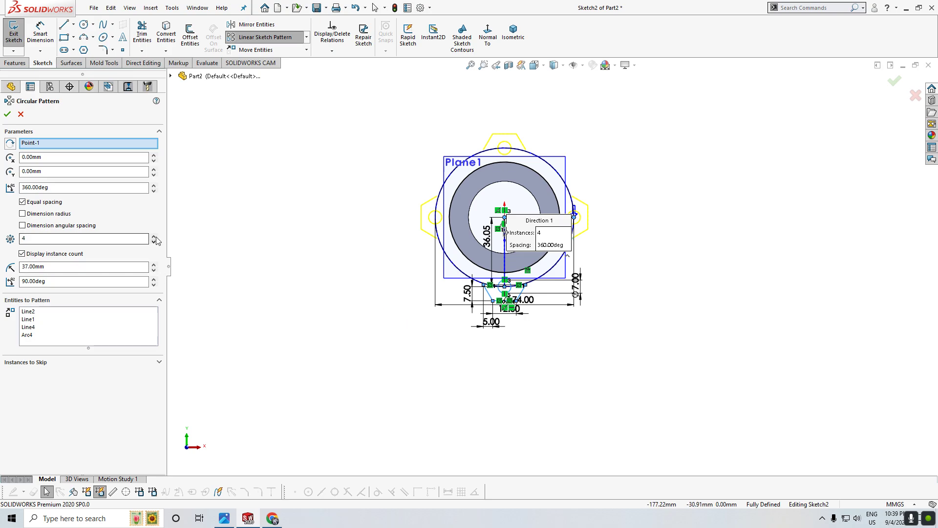
{"action": "left_click", "coordinate": [154, 237]}
{"action": "left_click", "coordinate": [154, 236]}
{"action": "left_click", "coordinate": [154, 237]}
{"action": "left_click", "coordinate": [154, 236]}
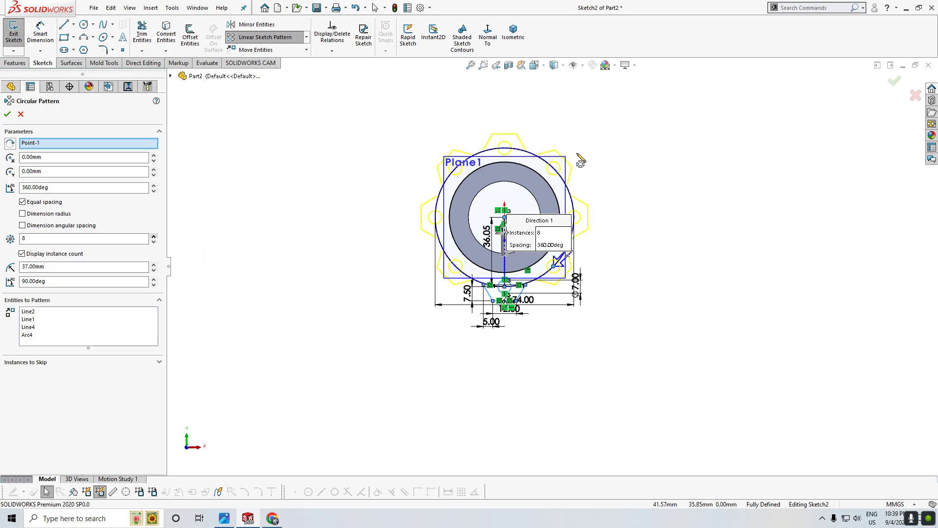
{"action": "scroll", "coordinate": [529, 199], "scroll_direction": "down", "scroll_amount": 1}
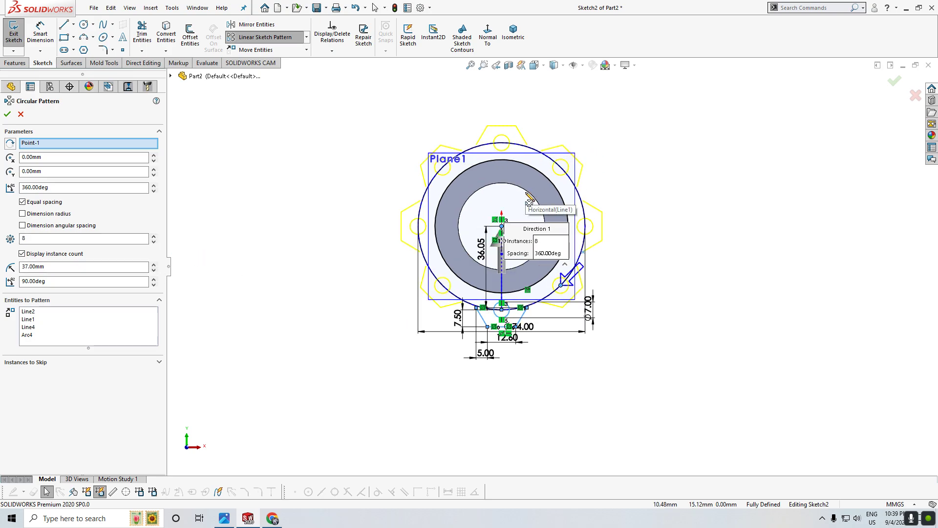
{"action": "left_click", "coordinate": [7, 116]}
{"action": "scroll", "coordinate": [513, 146], "scroll_direction": "down", "scroll_amount": 2}
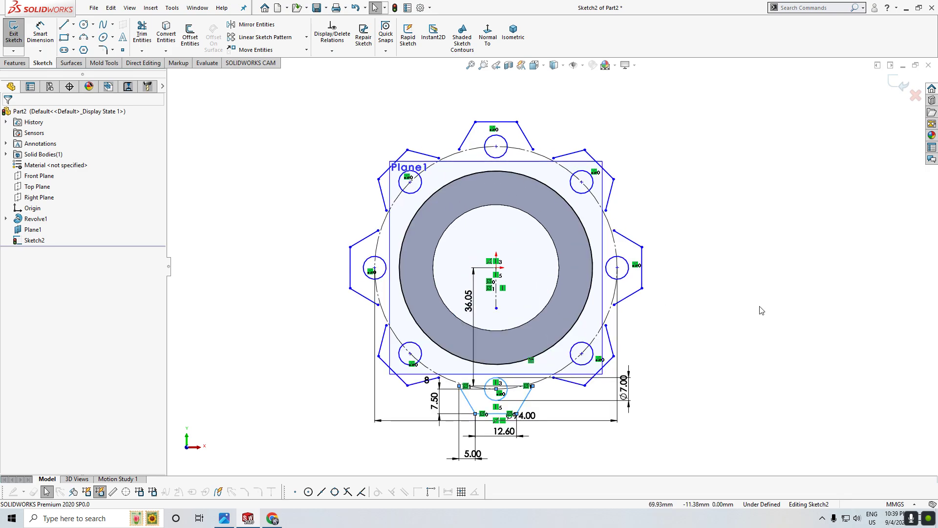
{"action": "left_click", "coordinate": [782, 284]}
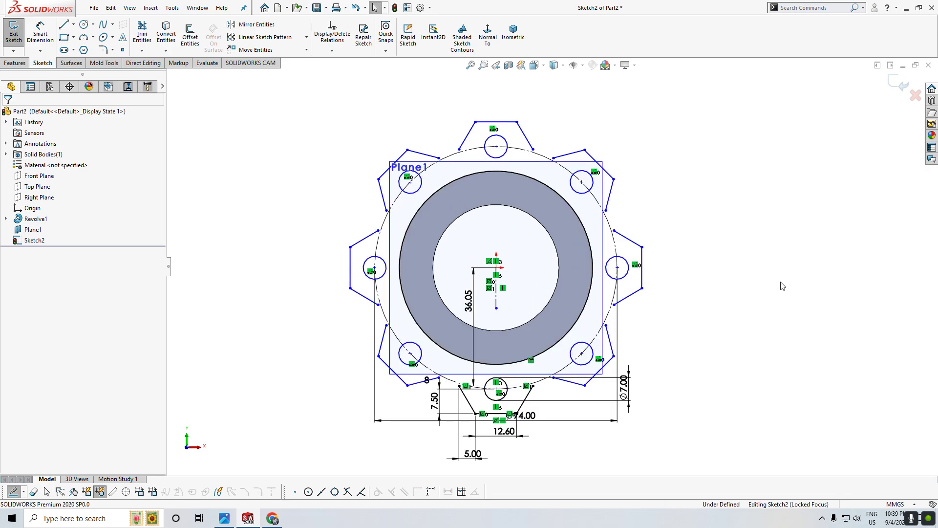
{"action": "left_click", "coordinate": [64, 25]}
{"action": "scroll", "coordinate": [389, 214], "scroll_direction": "down", "scroll_amount": 3}
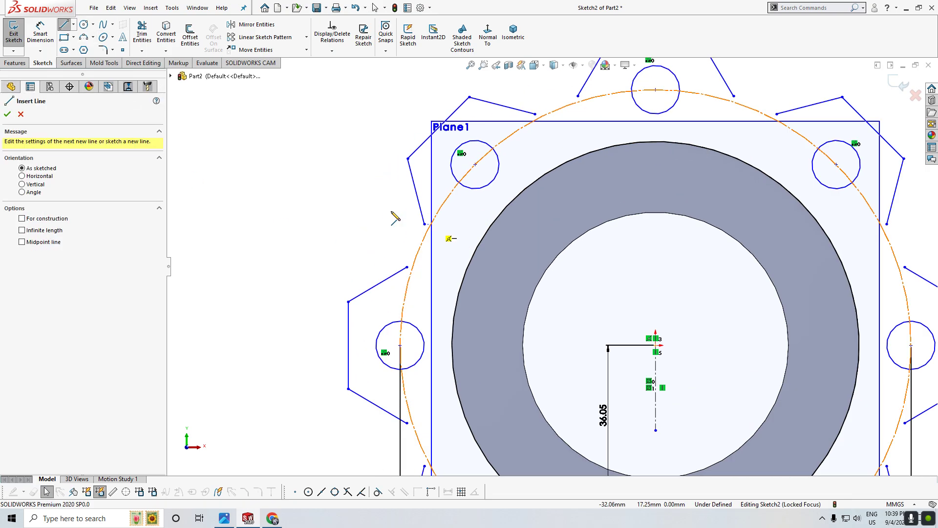
Draw a short line joining two neighbouring lobe corners.
{"action": "left_click", "coordinate": [424, 223]}
{"action": "left_click", "coordinate": [407, 267]}
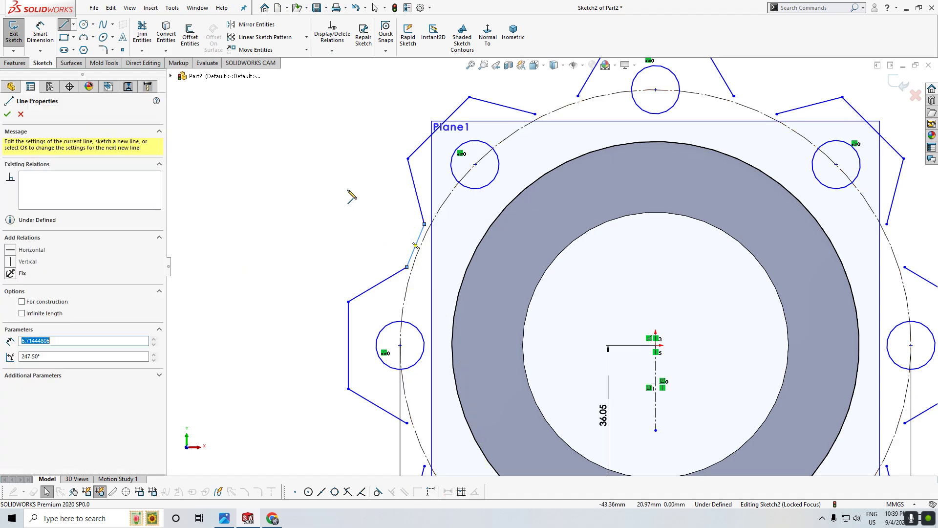
{"action": "right_click", "coordinate": [341, 134]}
{"action": "left_click", "coordinate": [364, 182]}
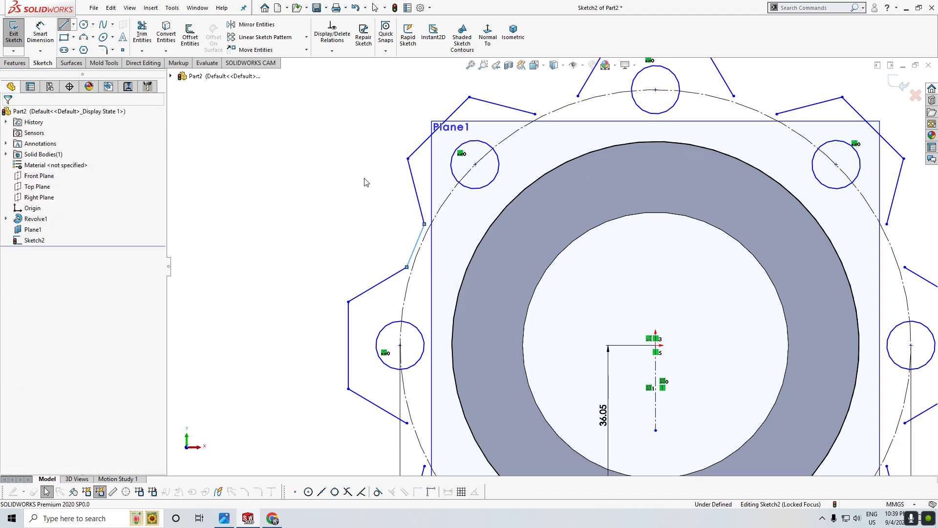
Circular-pattern the connecting line 8 times about the origin.
{"action": "left_click", "coordinate": [307, 38]}
{"action": "left_click", "coordinate": [264, 70]}
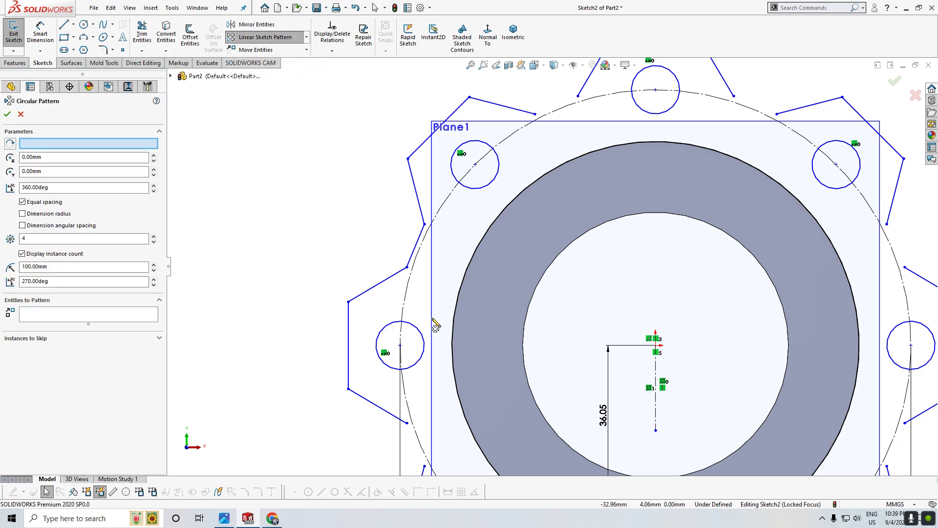
{"action": "key", "text": "z"}
{"action": "scroll", "coordinate": [469, 281], "scroll_direction": "down", "scroll_amount": 2}
{"action": "scroll", "coordinate": [494, 272], "scroll_direction": "down", "scroll_amount": 2}
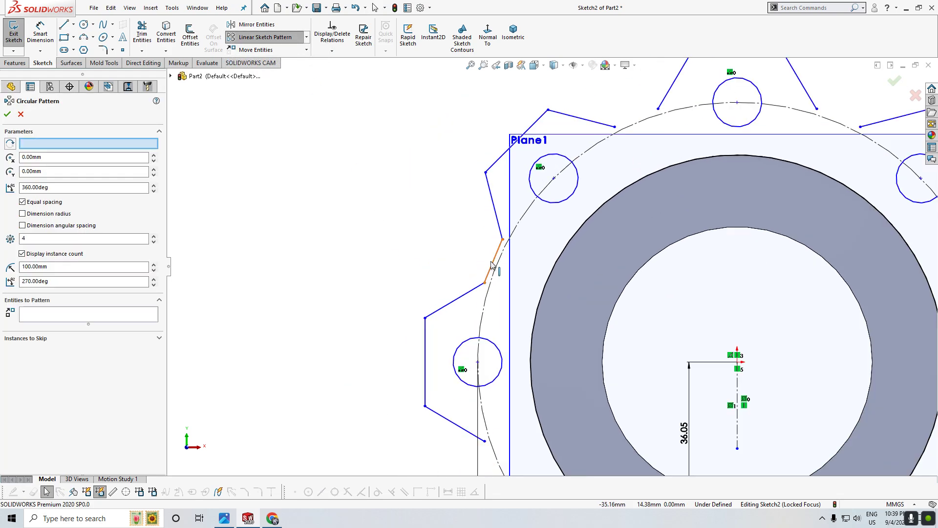
{"action": "left_click", "coordinate": [492, 266]}
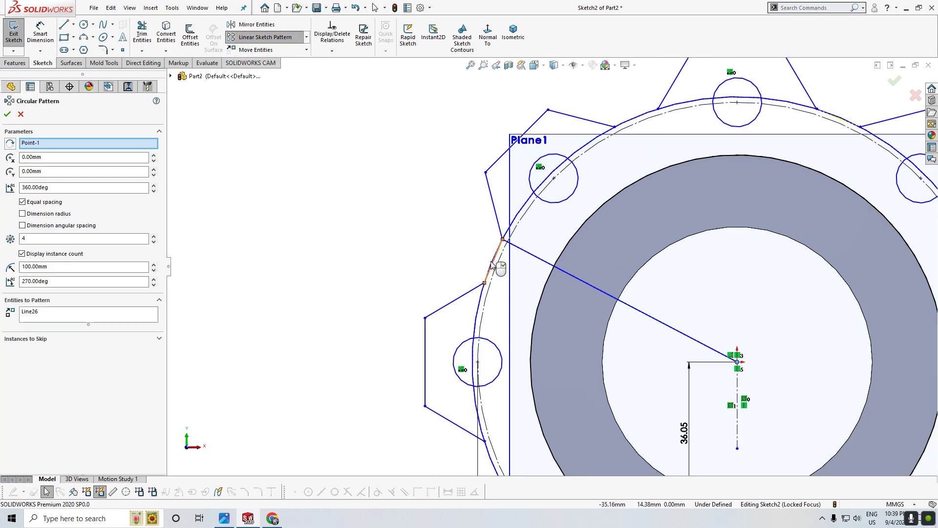
{"action": "left_click", "coordinate": [154, 237]}
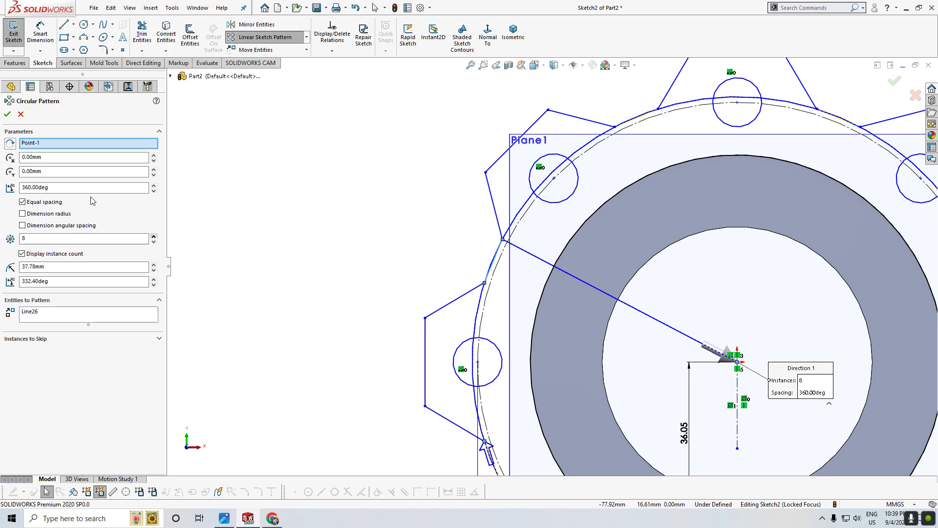
{"action": "left_click", "coordinate": [7, 114]}
{"action": "key", "text": "f"}
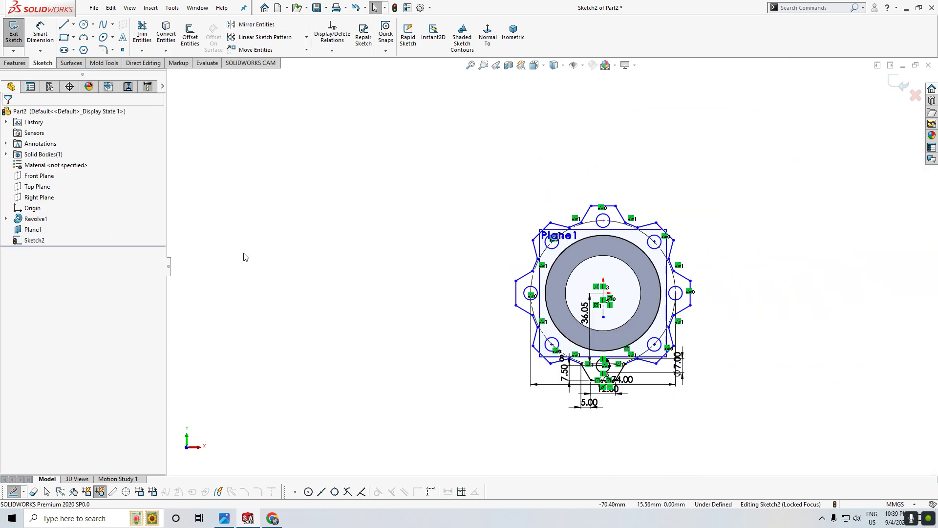
{"action": "scroll", "coordinate": [635, 342], "scroll_direction": "down", "scroll_amount": 1}
{"action": "scroll", "coordinate": [651, 379], "scroll_direction": "down", "scroll_amount": 1}
{"action": "scroll", "coordinate": [611, 293], "scroll_direction": "down", "scroll_amount": 1}
{"action": "scroll", "coordinate": [573, 168], "scroll_direction": "down", "scroll_amount": 1}
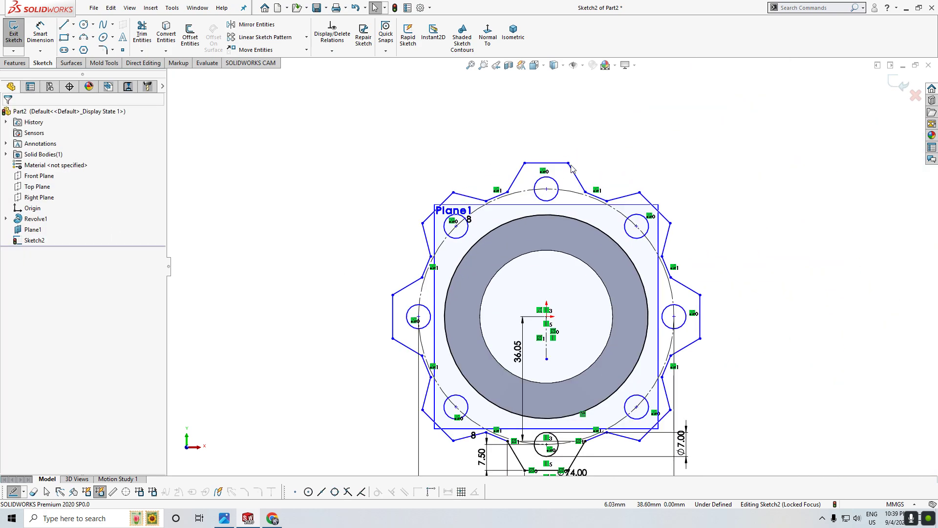
{"action": "scroll", "coordinate": [569, 298], "scroll_direction": "up", "scroll_amount": 2}
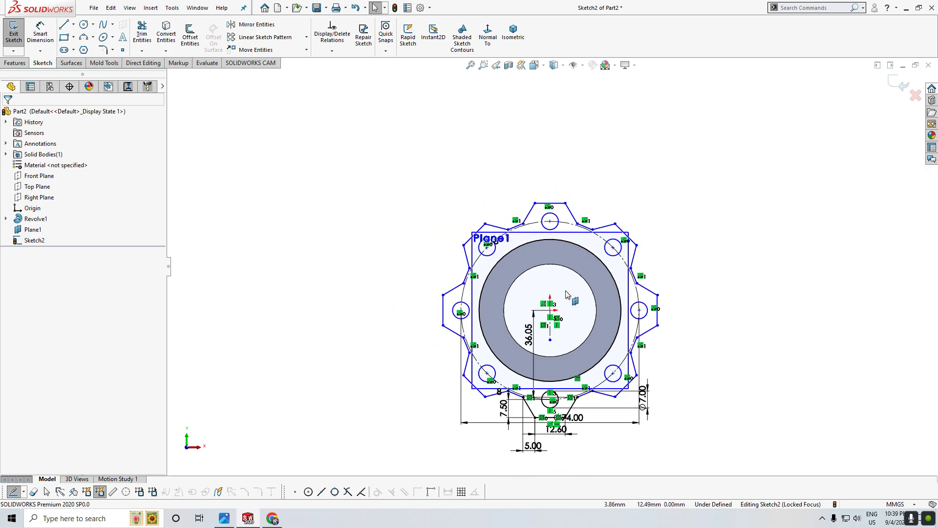
{"action": "scroll", "coordinate": [589, 413], "scroll_direction": "down", "scroll_amount": 1}
{"action": "scroll", "coordinate": [581, 408], "scroll_direction": "down", "scroll_amount": 1}
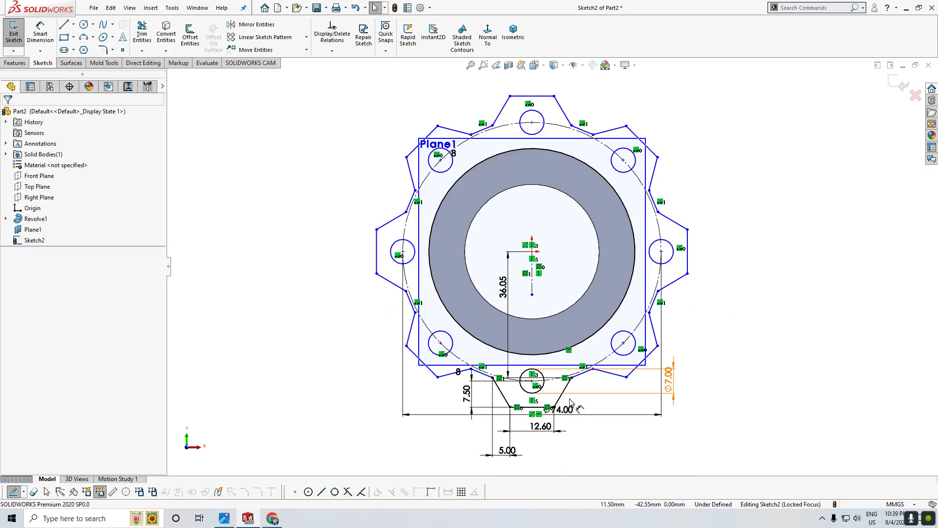
{"action": "left_click", "coordinate": [504, 399]}
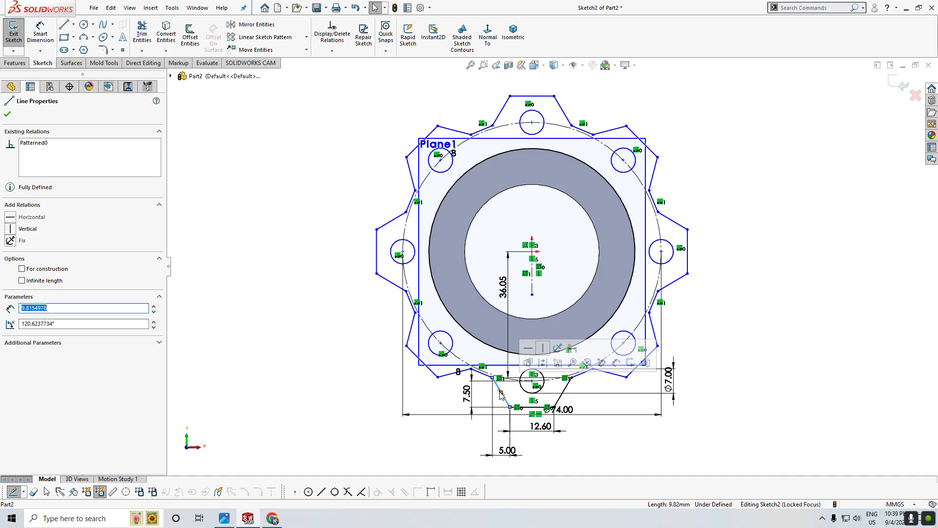
{"action": "left_click", "coordinate": [537, 408], "text": "ctrl"}
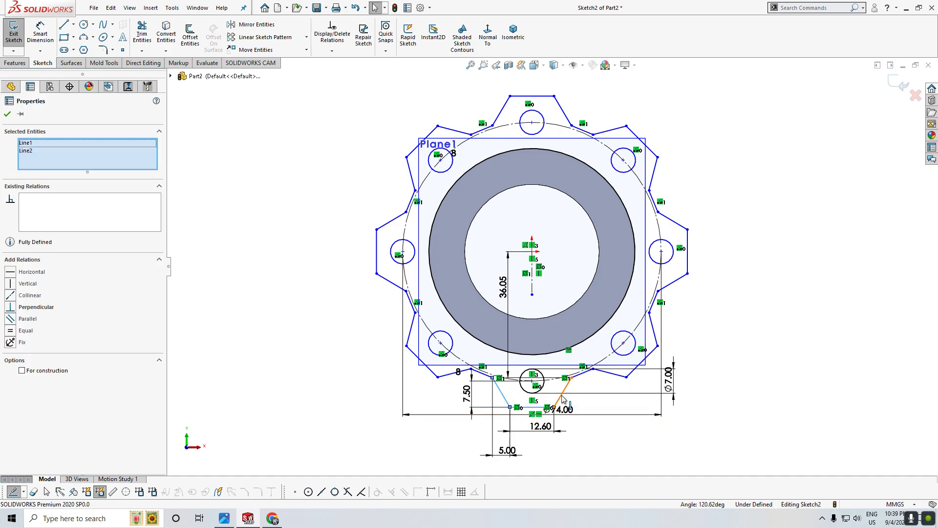
{"action": "left_click", "coordinate": [556, 393], "text": "ctrl"}
{"action": "left_click", "coordinate": [542, 389], "text": "ctrl"}
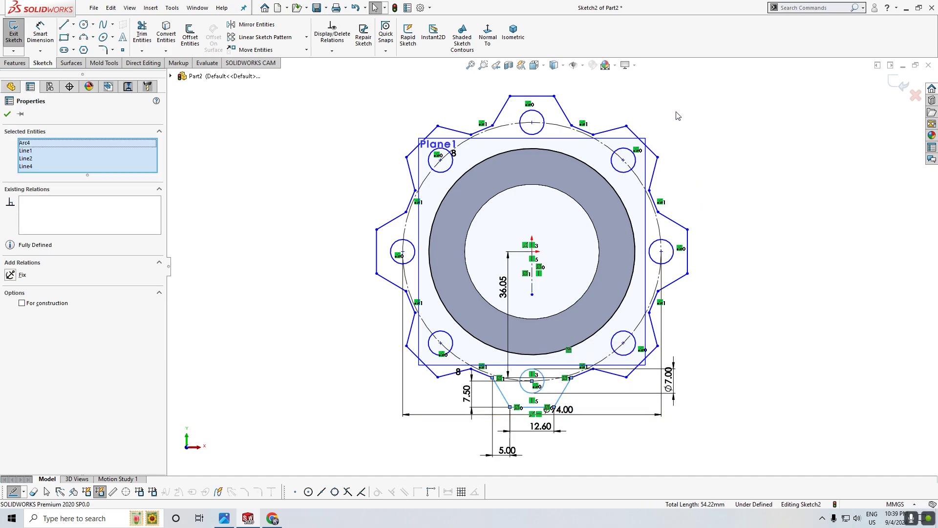
{"action": "left_click_drag", "start_coordinate": [659, 131], "coordinate": [640, 389], "text": "ctrl"}
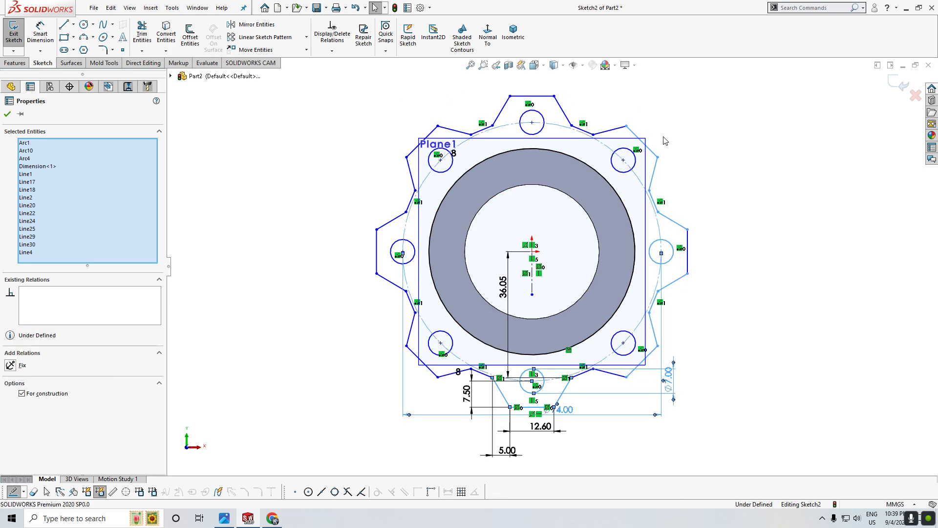
{"action": "left_click_drag", "start_coordinate": [665, 141], "coordinate": [361, 98], "text": "ctrl"}
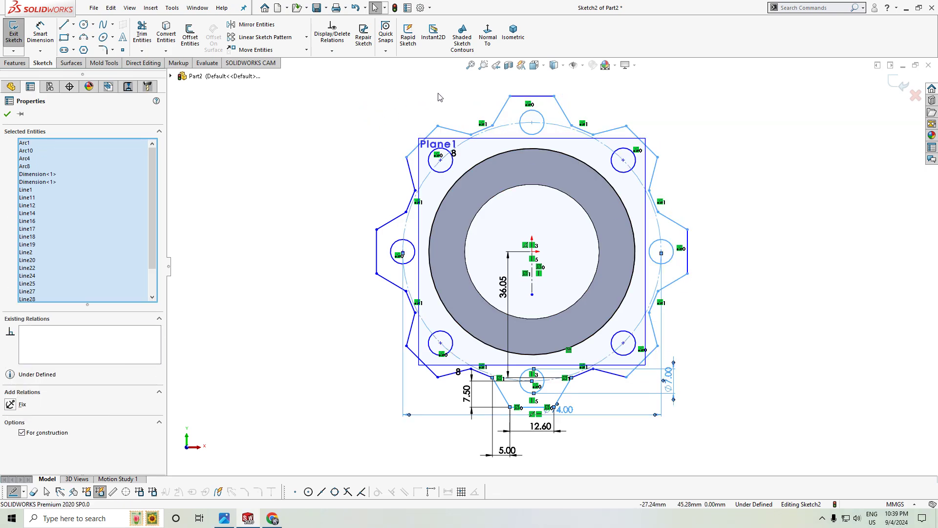
{"action": "left_click_drag", "start_coordinate": [438, 106], "coordinate": [377, 402], "text": "ctrl"}
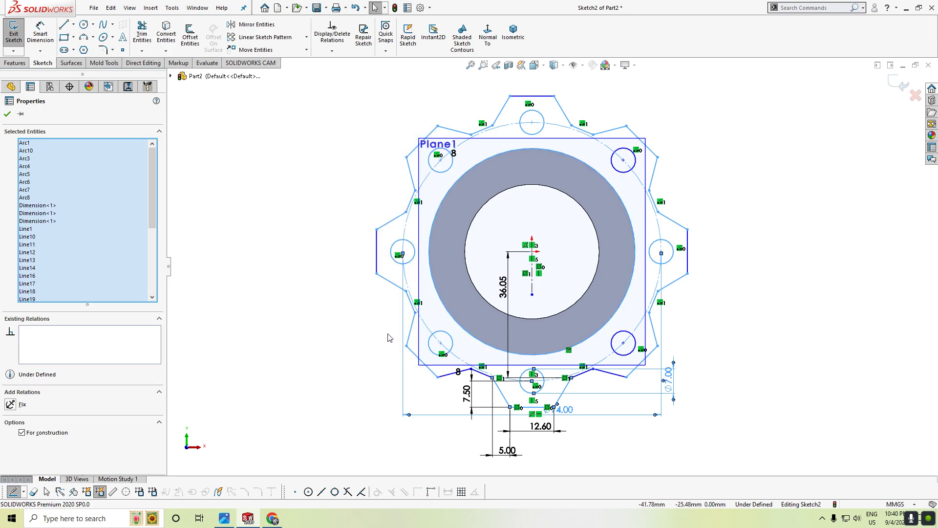
{"action": "left_click", "coordinate": [390, 287], "text": "ctrl"}
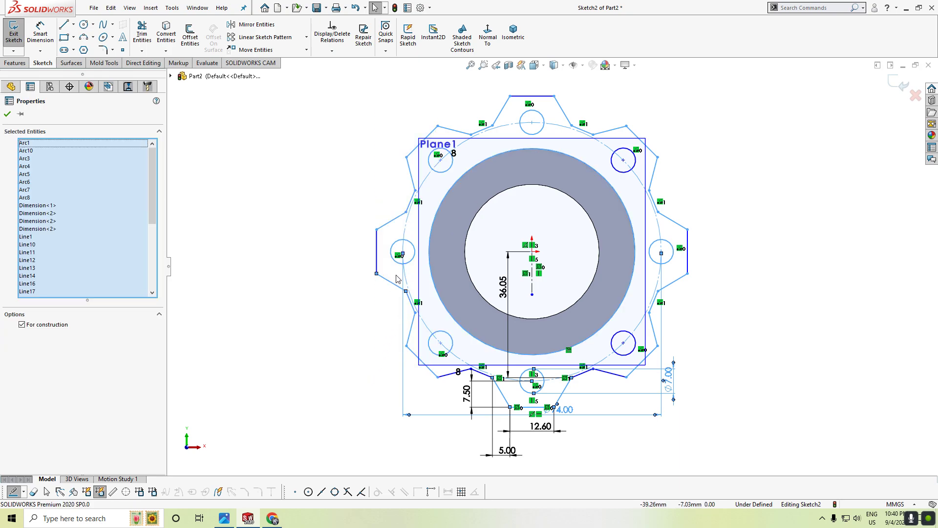
{"action": "left_click_drag", "start_coordinate": [315, 76], "coordinate": [781, 443], "text": "ctrl"}
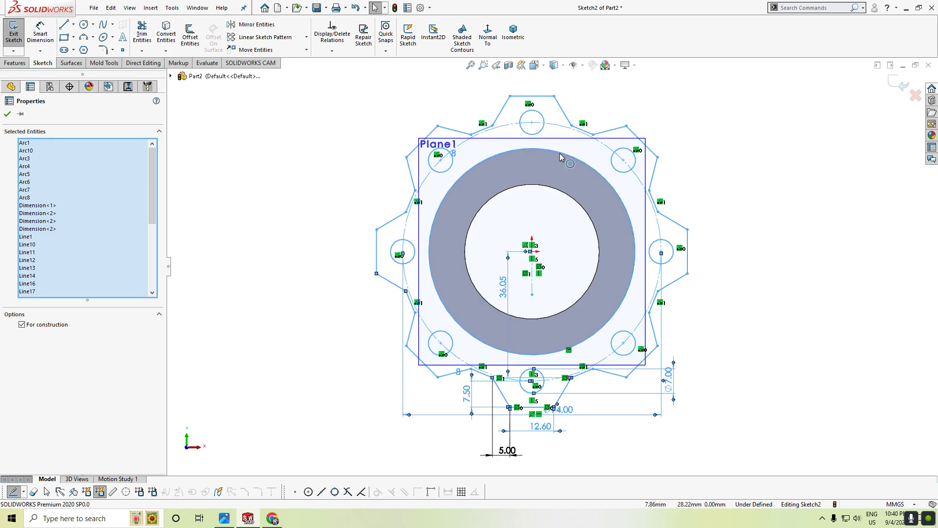
{"action": "left_click", "coordinate": [560, 154], "text": "ctrl"}
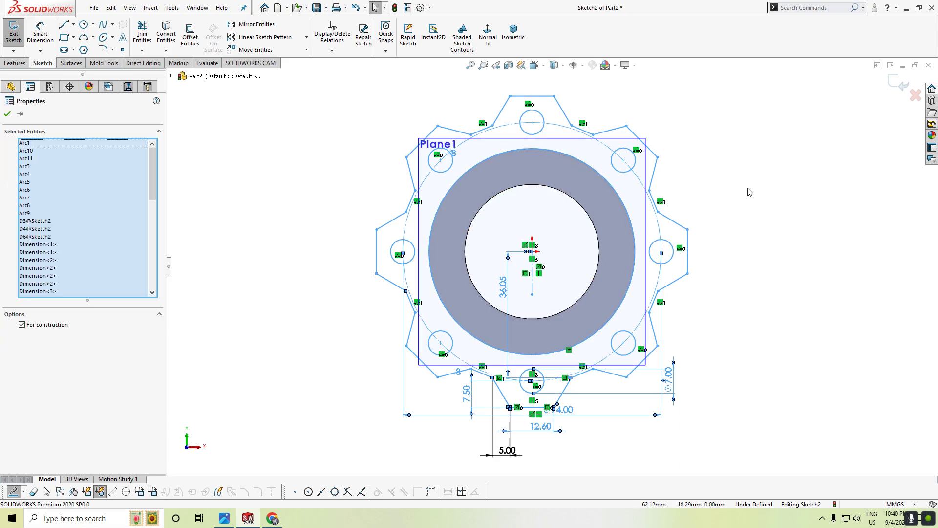
Select the bottom and lower-right lobe lines and holes to inspect them, then deselect.
{"action": "right_click", "coordinate": [257, 186]}
{"action": "left_click", "coordinate": [235, 188]}
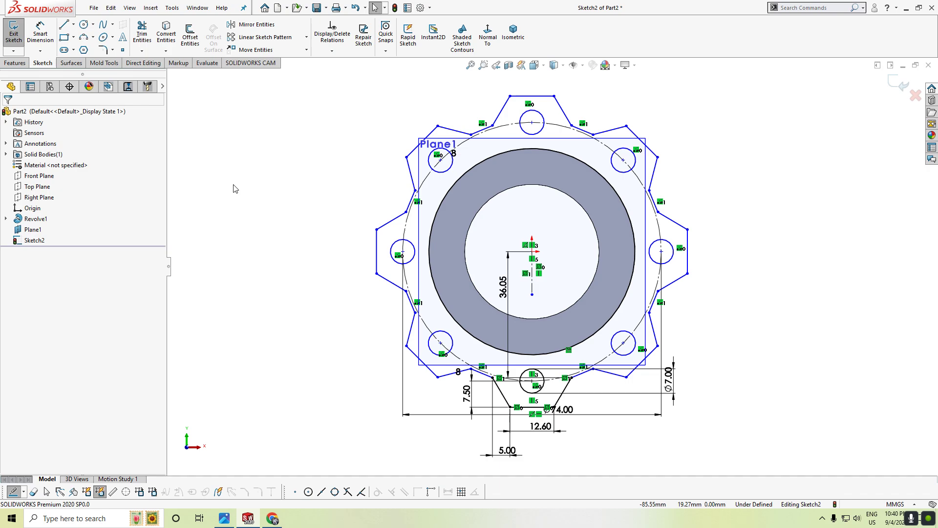
{"action": "left_click", "coordinate": [501, 393]}
{"action": "left_click", "coordinate": [524, 407], "text": "ctrl"}
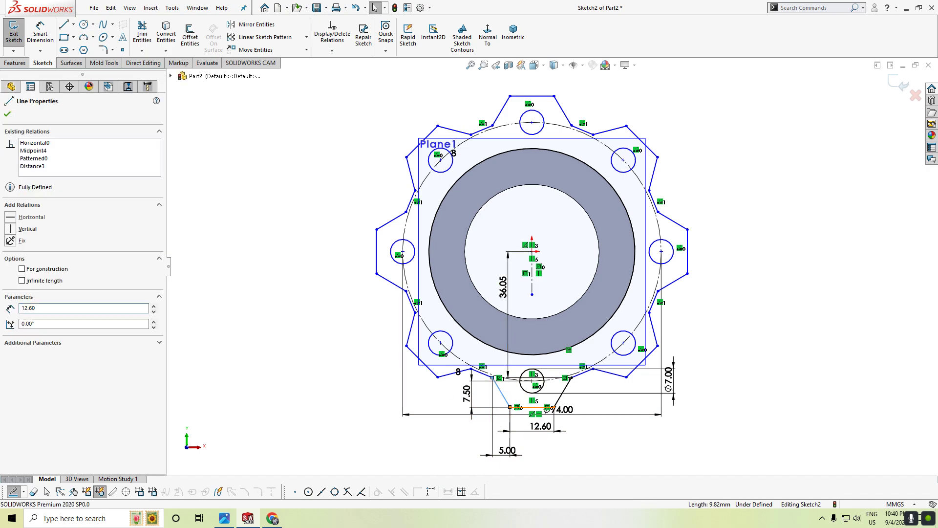
{"action": "left_click", "coordinate": [562, 393], "text": "ctrl"}
{"action": "left_click", "coordinate": [545, 389], "text": "ctrl"}
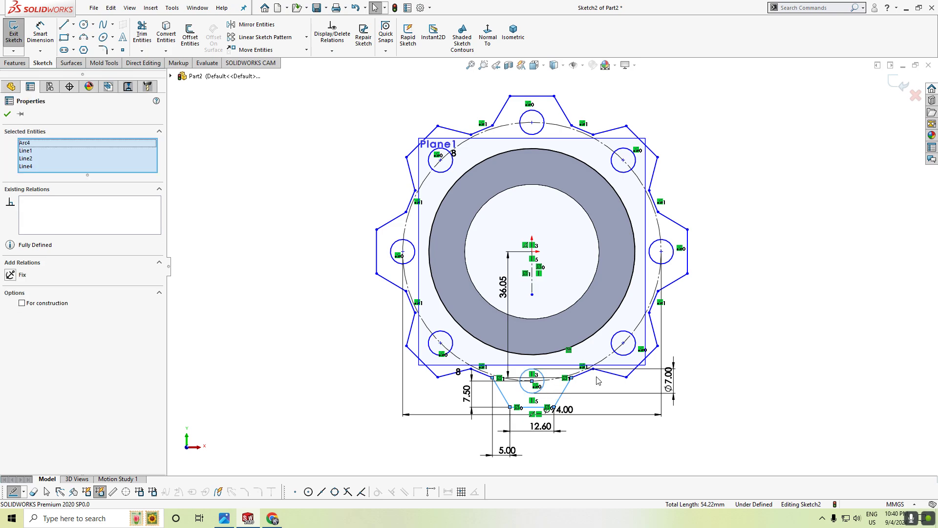
{"action": "left_click", "coordinate": [632, 352], "text": "ctrl"}
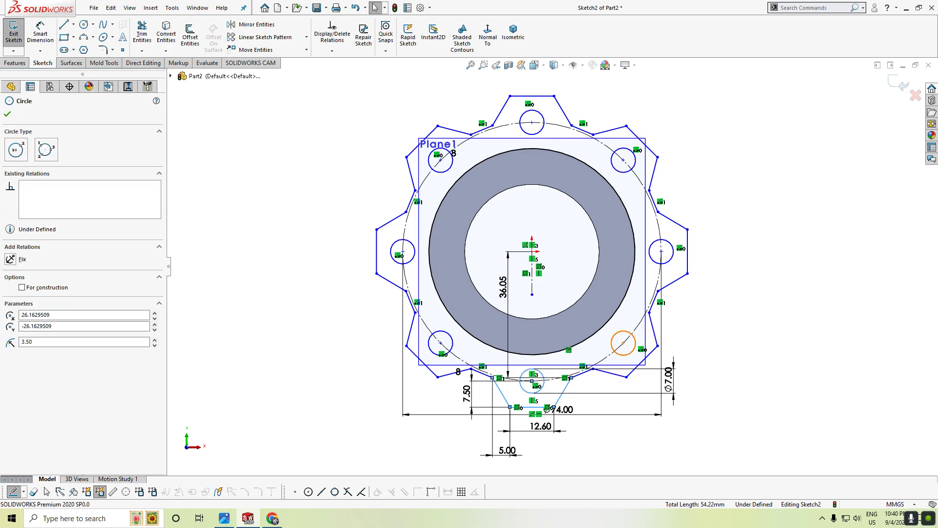
{"action": "left_click", "coordinate": [611, 373], "text": "ctrl"}
{"action": "left_click", "coordinate": [642, 361], "text": "ctrl"}
{"action": "left_click", "coordinate": [659, 336], "text": "ctrl"}
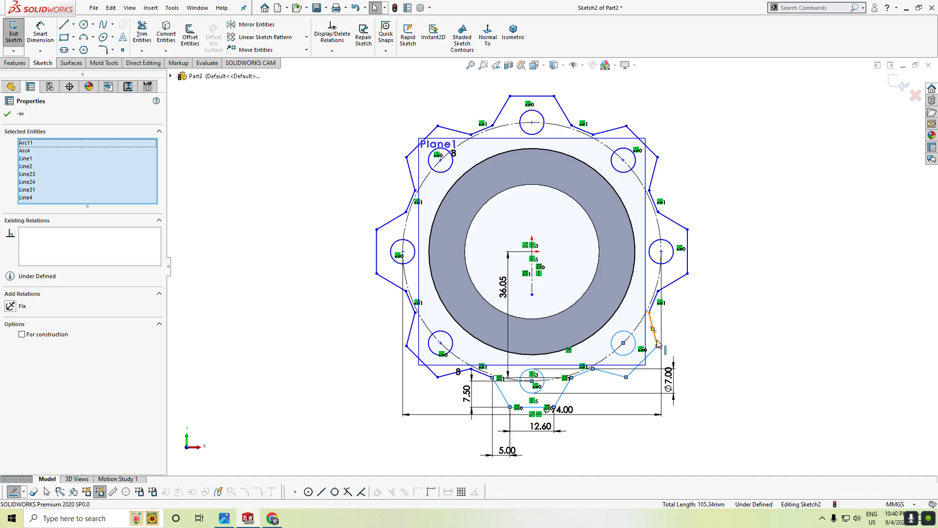
{"action": "left_click", "coordinate": [657, 342], "text": "ctrl"}
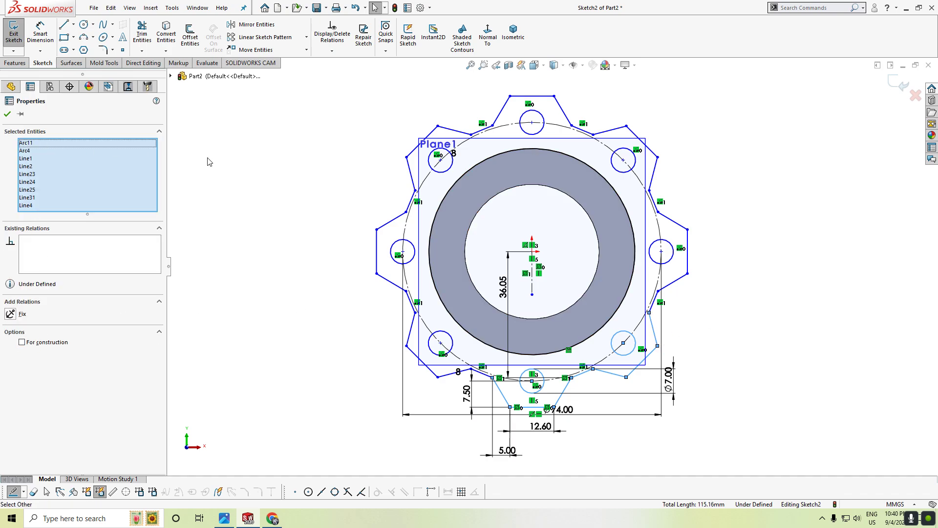
{"action": "left_click", "coordinate": [275, 168]}
Extrude the flange sketch 6 mm in the reversed direction as Boss-Extrude1.
{"action": "left_click", "coordinate": [16, 64]}
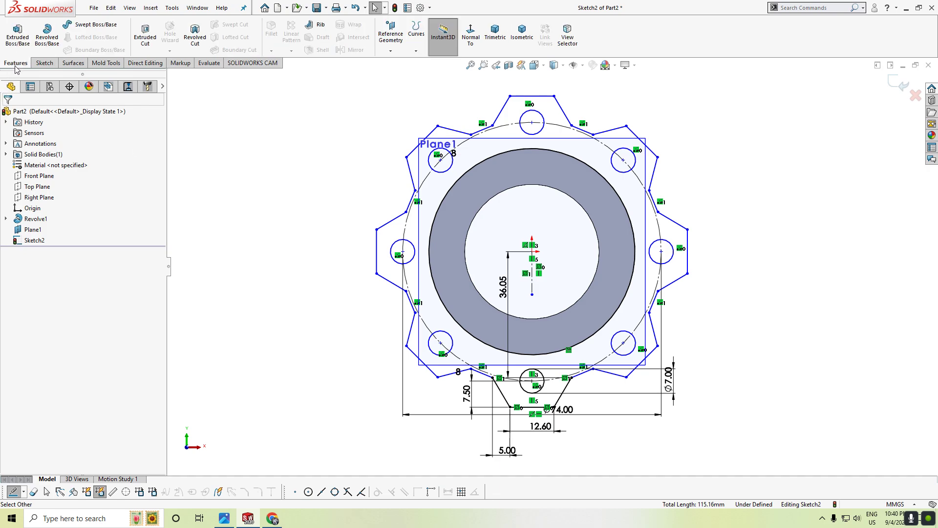
{"action": "left_click", "coordinate": [31, 43]}
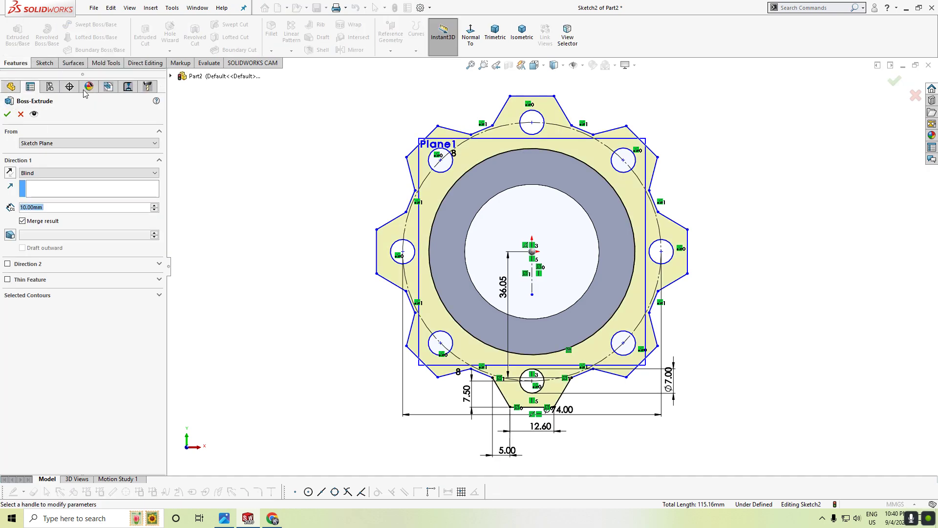
{"action": "left_click", "coordinate": [522, 32]}
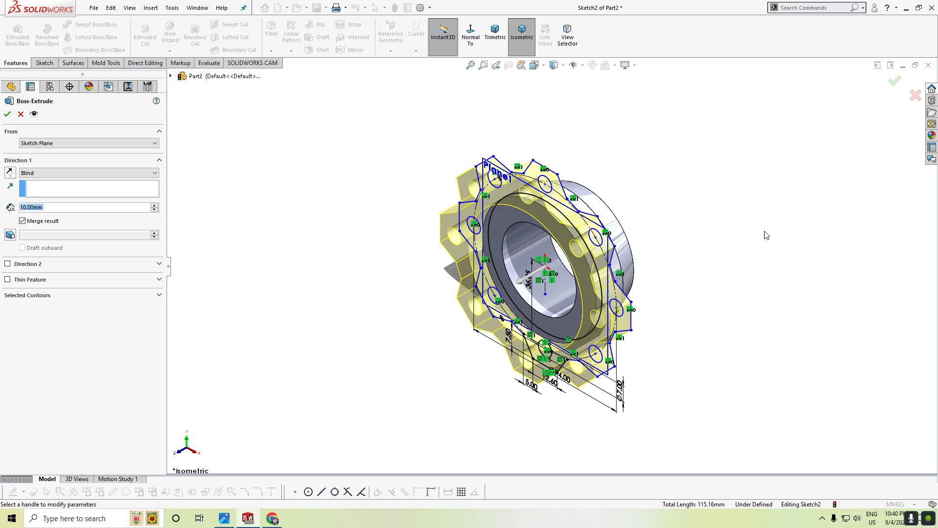
{"action": "mouse_move", "coordinate": [766, 235]}
{"action": "middle_mouse_down"}
{"action": "mouse_move", "coordinate": [649, 259]}
{"action": "mouse_move", "coordinate": [702, 295]}
{"action": "middle_mouse_up"}
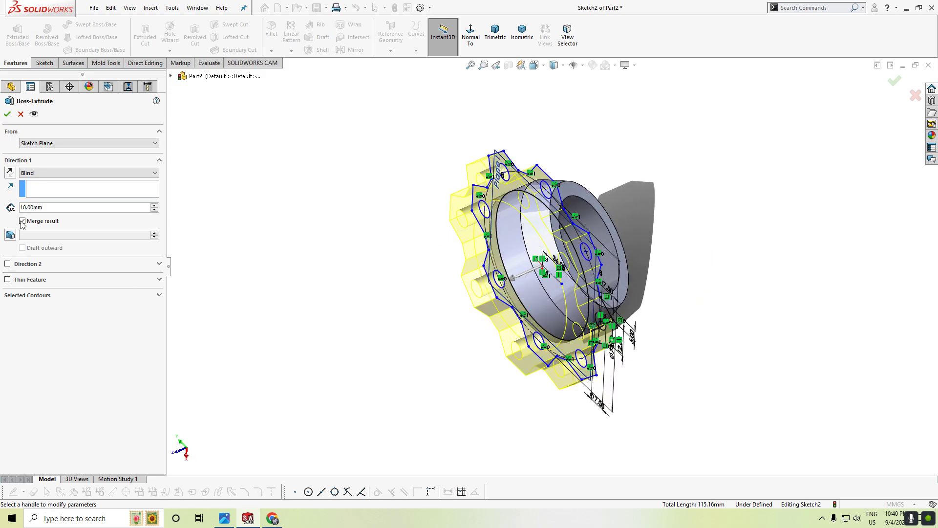
{"action": "left_click", "coordinate": [9, 175]}
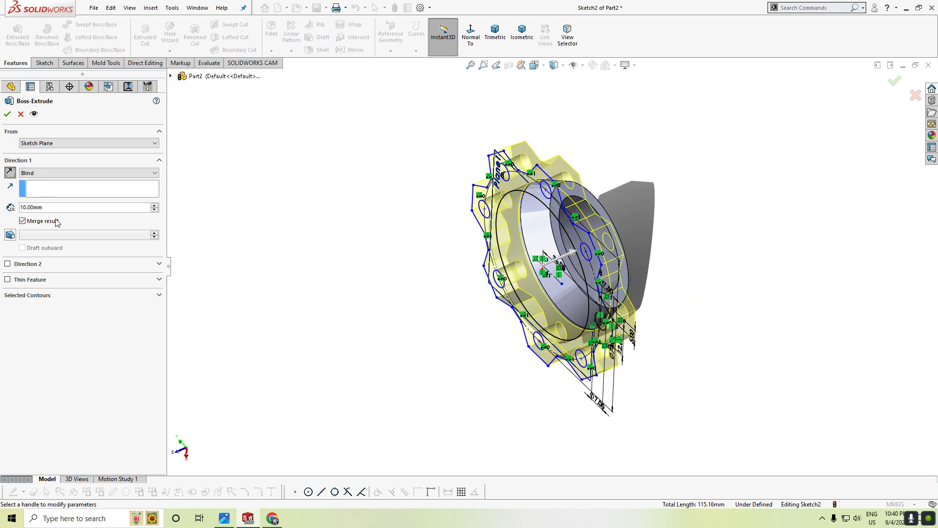
{"action": "type", "text": "6"}
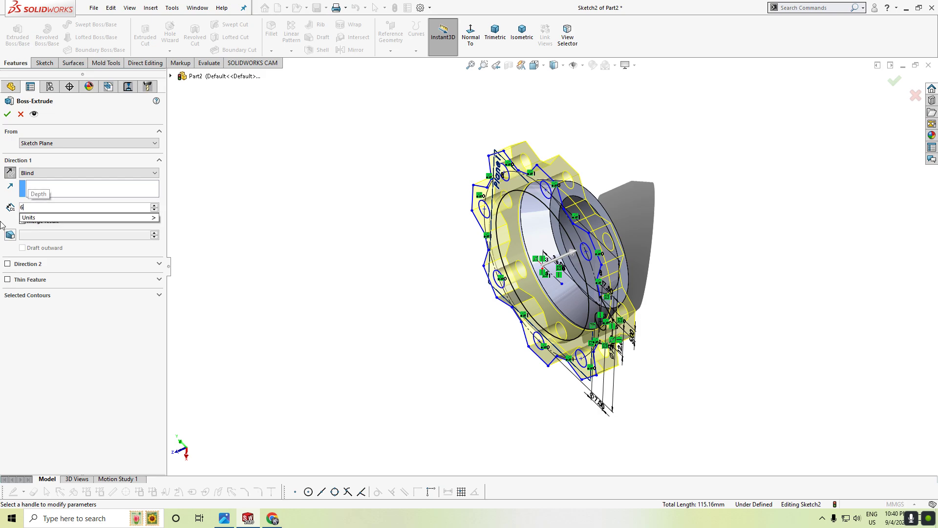
{"action": "key", "text": "Return"}
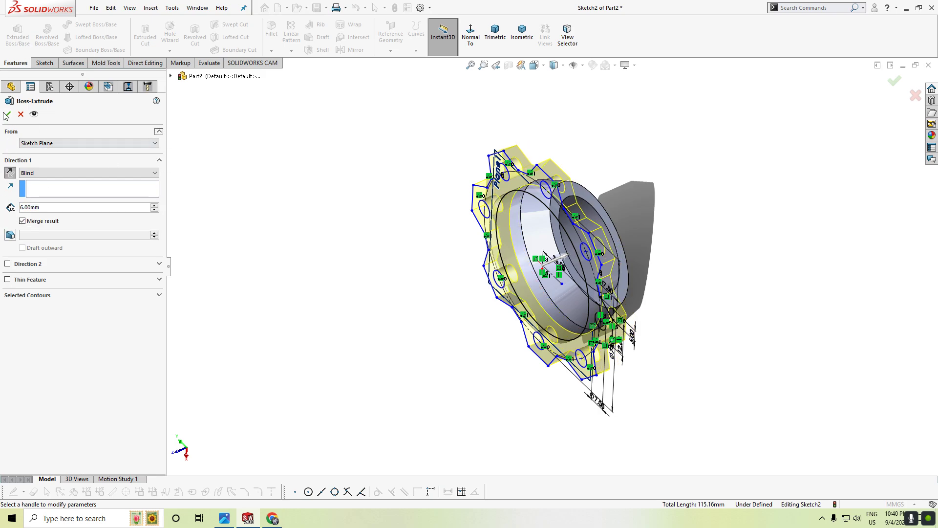
{"action": "left_click", "coordinate": [7, 114]}
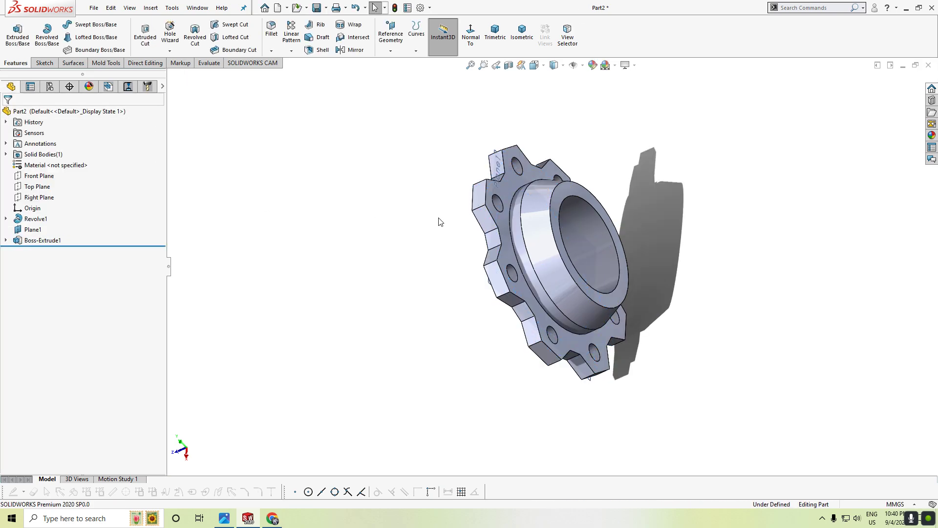
{"action": "mouse_move", "coordinate": [628, 253]}
{"action": "middle_mouse_down"}
{"action": "mouse_move", "coordinate": [723, 289]}
{"action": "mouse_move", "coordinate": [758, 257]}
{"action": "mouse_move", "coordinate": [733, 272]}
{"action": "mouse_move", "coordinate": [586, 224]}
{"action": "mouse_move", "coordinate": [605, 230]}
{"action": "middle_mouse_up"}
{"action": "scroll", "coordinate": [787, 273], "scroll_direction": "down", "scroll_amount": 3}
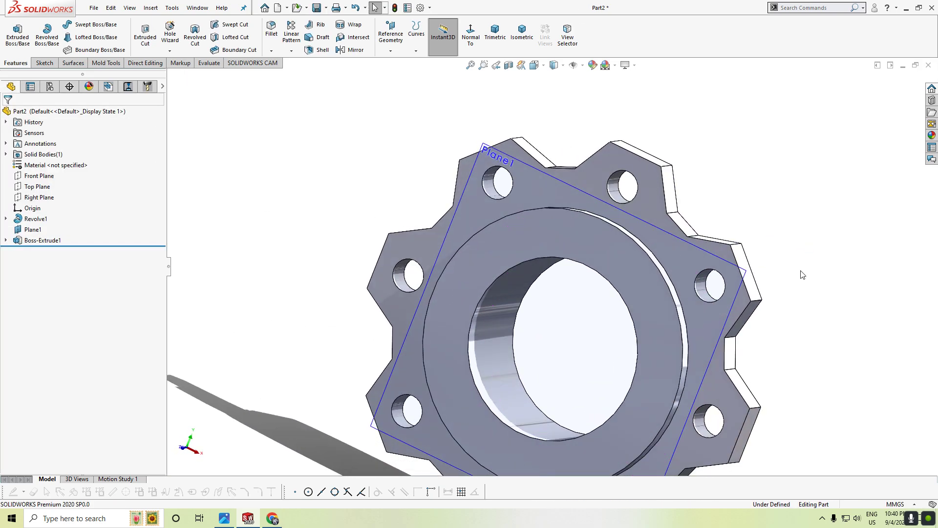
{"action": "left_click", "coordinate": [743, 280]}
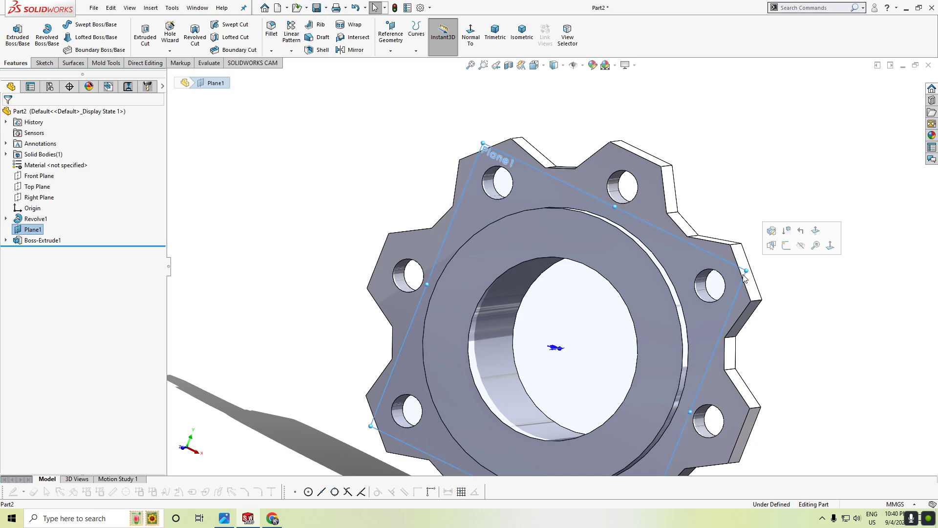
{"action": "left_click", "coordinate": [793, 283]}
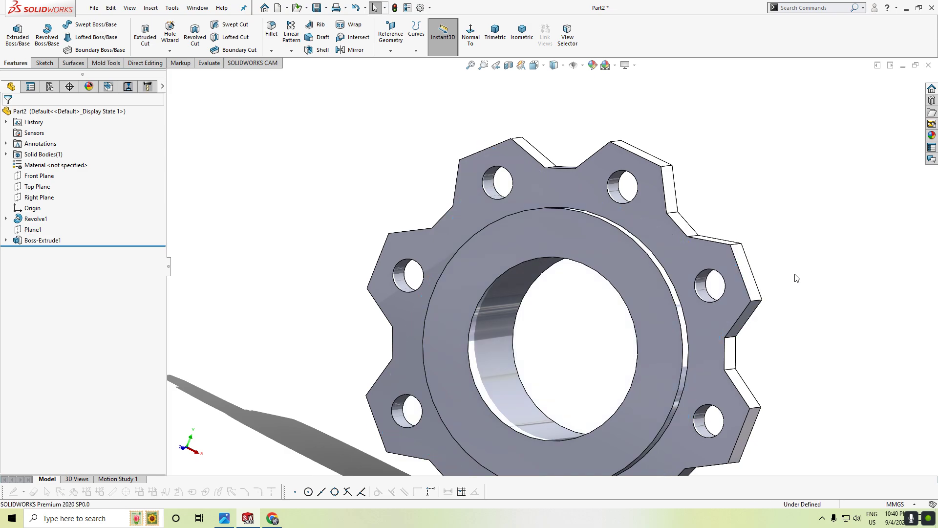
{"action": "scroll", "coordinate": [795, 276], "scroll_direction": "up", "scroll_amount": 3}
{"action": "mouse_move", "coordinate": [793, 274]}
{"action": "middle_mouse_down"}
{"action": "mouse_move", "coordinate": [718, 280]}
{"action": "mouse_move", "coordinate": [636, 249]}
{"action": "middle_mouse_up"}
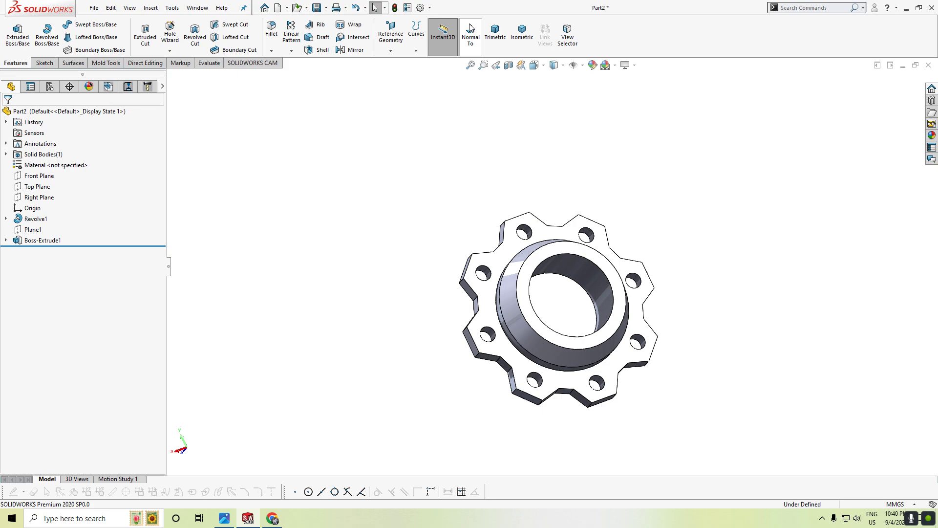
{"action": "left_click", "coordinate": [522, 29]}
{"action": "mouse_move", "coordinate": [654, 163]}
{"action": "middle_mouse_down"}
{"action": "mouse_move", "coordinate": [674, 189]}
{"action": "mouse_move", "coordinate": [565, 146]}
{"action": "mouse_move", "coordinate": [597, 272]}
{"action": "middle_mouse_up"}
{"action": "middle_click_drag", "start_coordinate": [708, 207], "coordinate": [723, 226]}
{"action": "mouse_move", "coordinate": [685, 340]}
{"action": "middle_mouse_down"}
{"action": "mouse_move", "coordinate": [673, 379]}
{"action": "mouse_move", "coordinate": [746, 268]}
{"action": "mouse_move", "coordinate": [728, 276]}
{"action": "middle_mouse_up"}
{"action": "middle_click_drag", "start_coordinate": [601, 282], "coordinate": [487, 349]}
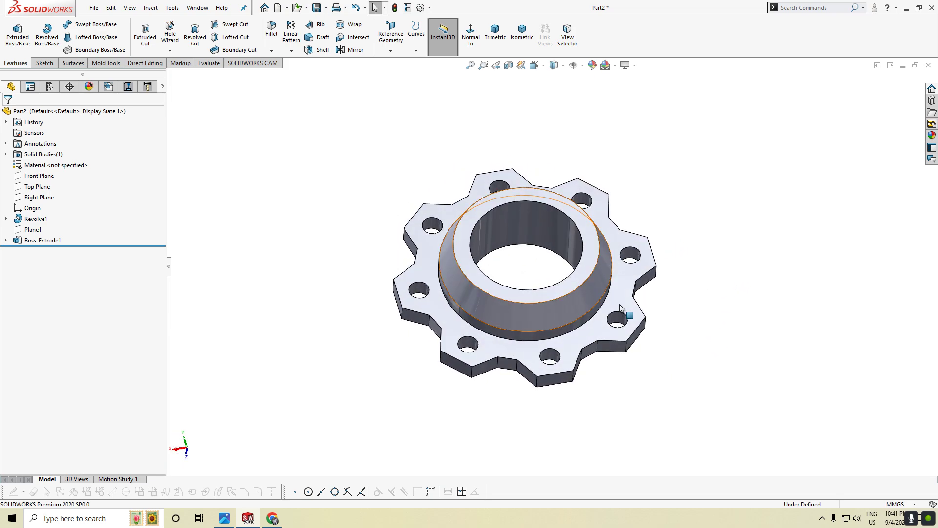
{"action": "mouse_move", "coordinate": [337, 383]}
{"action": "middle_mouse_down"}
{"action": "mouse_move", "coordinate": [417, 392]}
{"action": "mouse_move", "coordinate": [451, 377]}
{"action": "mouse_move", "coordinate": [440, 369]}
{"action": "mouse_move", "coordinate": [455, 329]}
{"action": "mouse_move", "coordinate": [529, 292]}
{"action": "mouse_move", "coordinate": [646, 321]}
{"action": "mouse_move", "coordinate": [511, 325]}
{"action": "mouse_move", "coordinate": [565, 419]}
{"action": "mouse_move", "coordinate": [581, 377]}
{"action": "middle_mouse_up"}
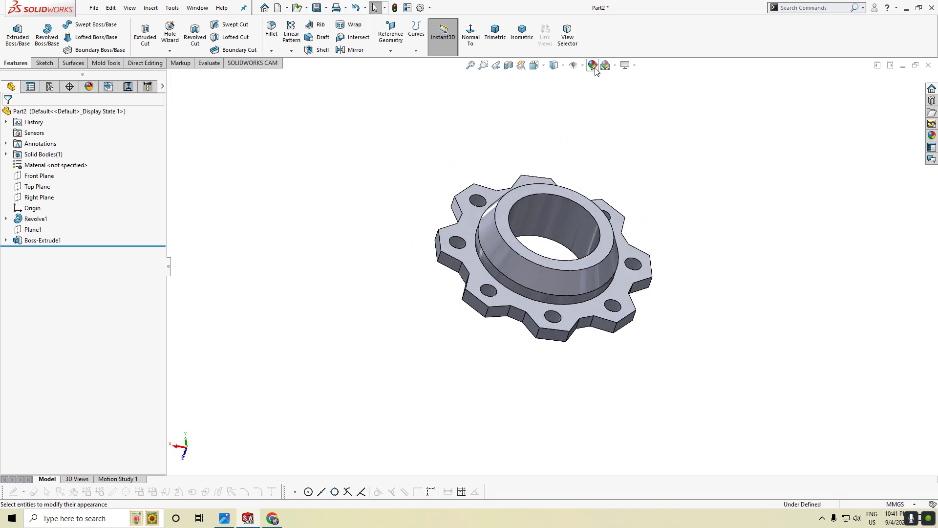
Colour the whole part bright green (RGB 55, 255, 80) and view it isometrically.
{"action": "left_click", "coordinate": [507, 190]}
{"action": "left_click", "coordinate": [67, 351]}
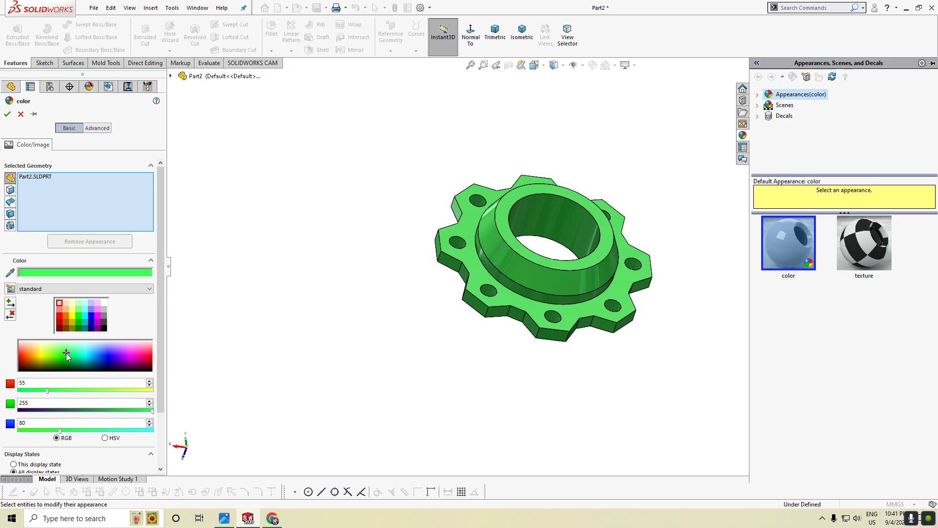
{"action": "left_click", "coordinate": [8, 114]}
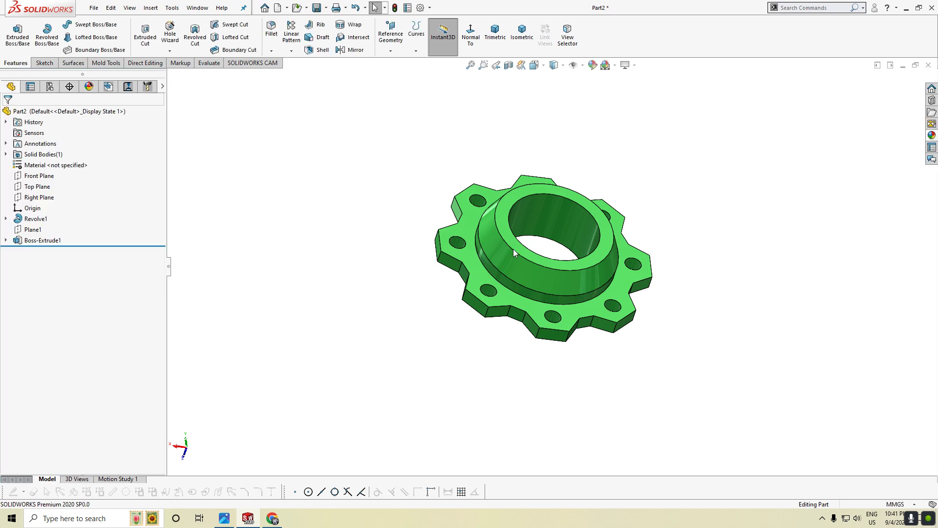
{"action": "key", "text": "ctrl+7"}
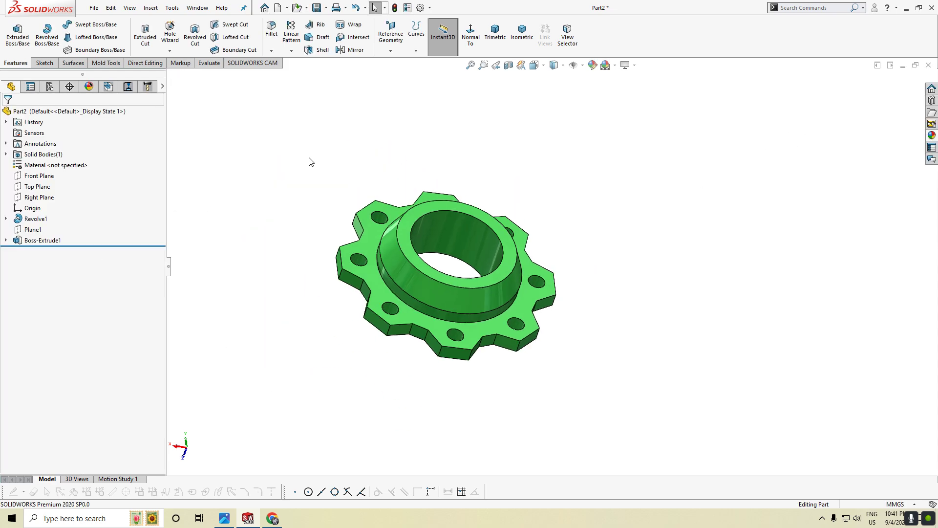
{"action": "key", "text": "ctrl+7"}
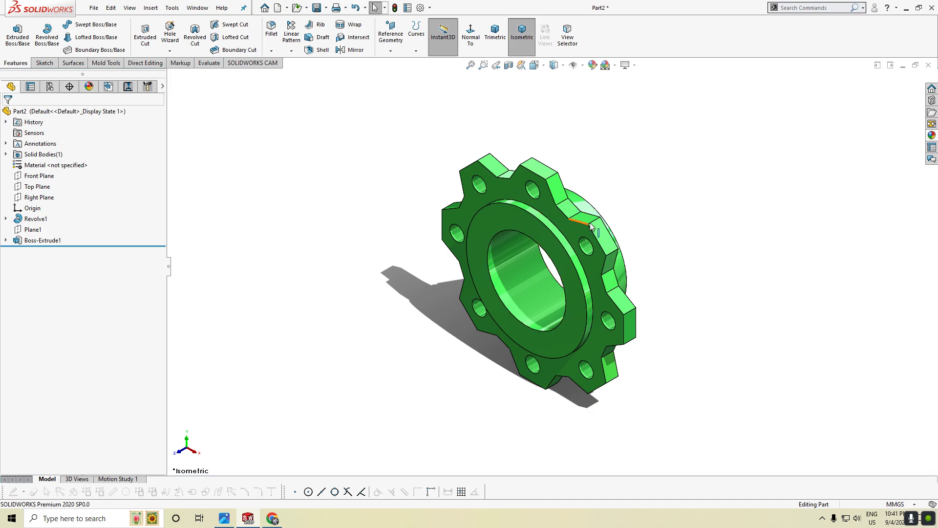
{"action": "middle_click_drag", "start_coordinate": [705, 220], "coordinate": [778, 230]}
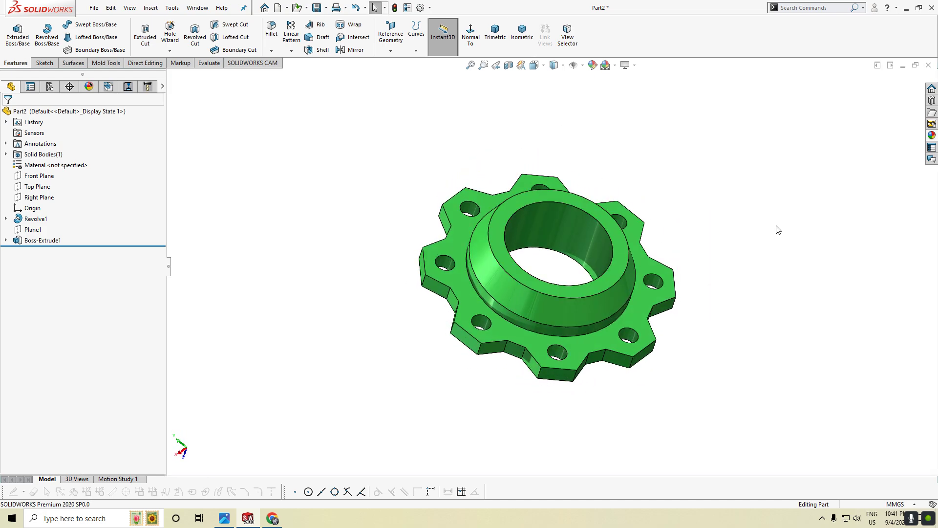